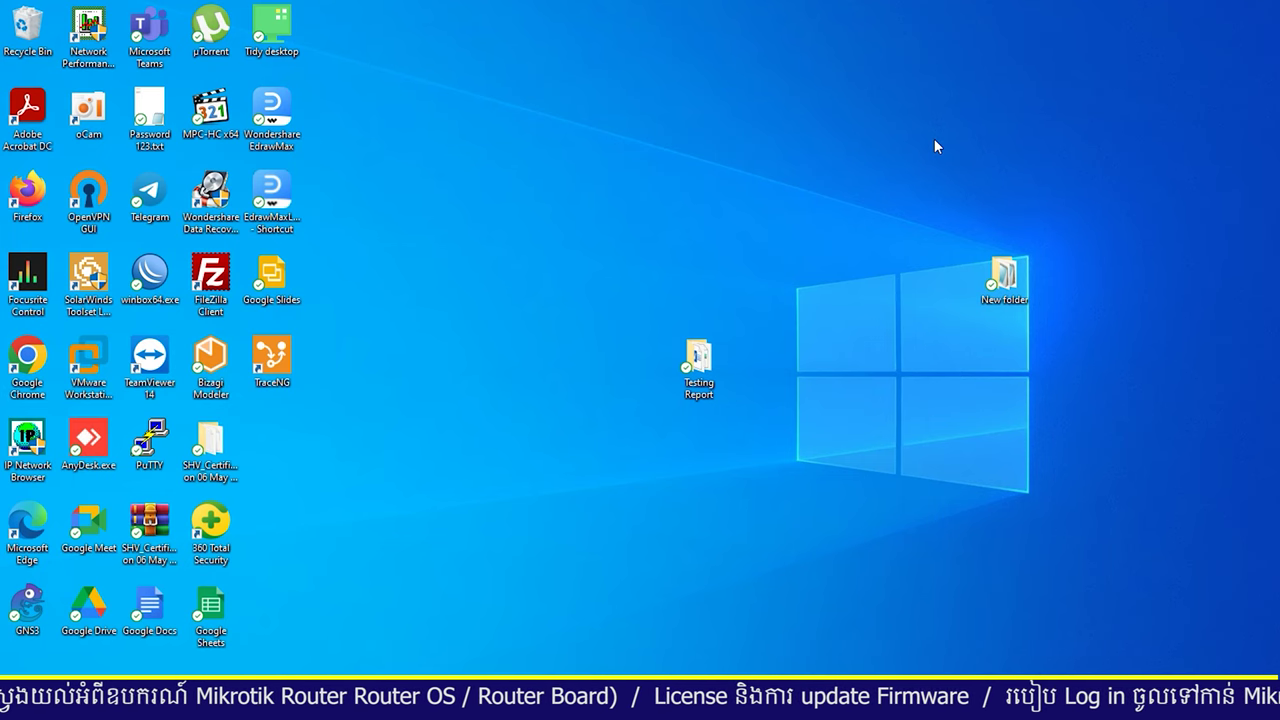
# - Open a blank Notepad document
pyautogui.press('super+r')
pyautogui.write('n')
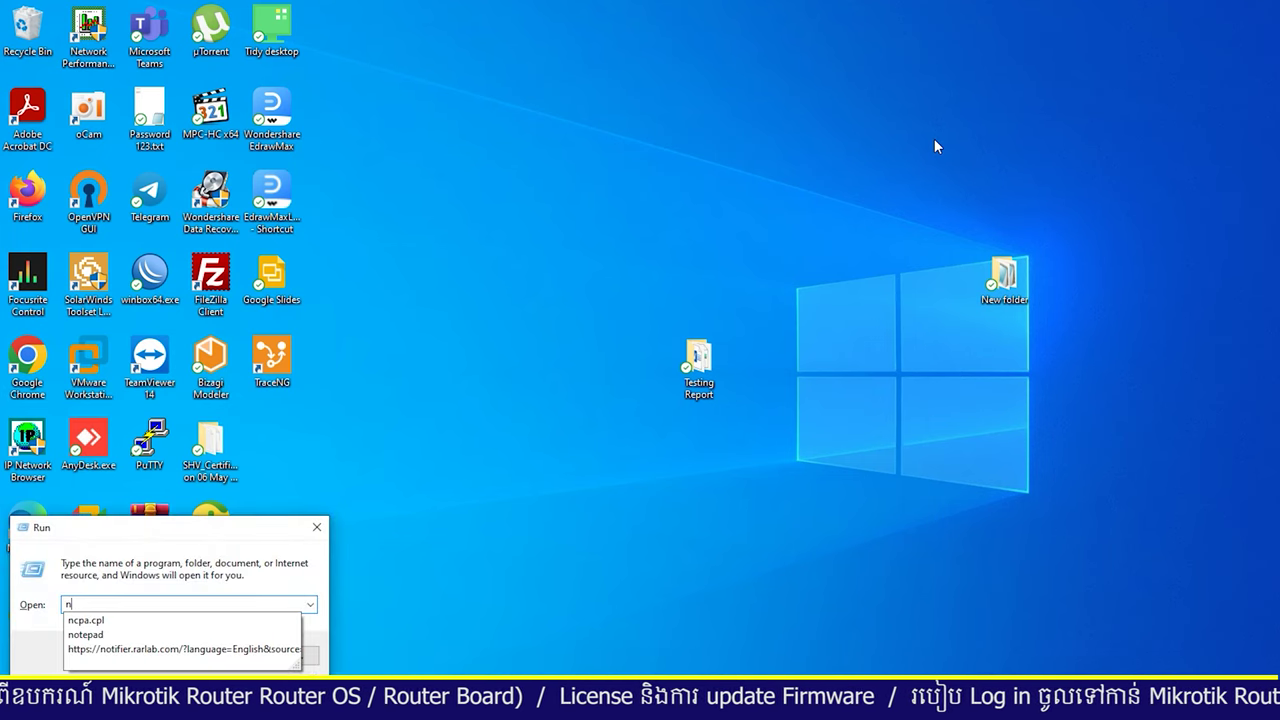
pyautogui.press('Down')
pyautogui.press('Down')
pyautogui.press('Return')
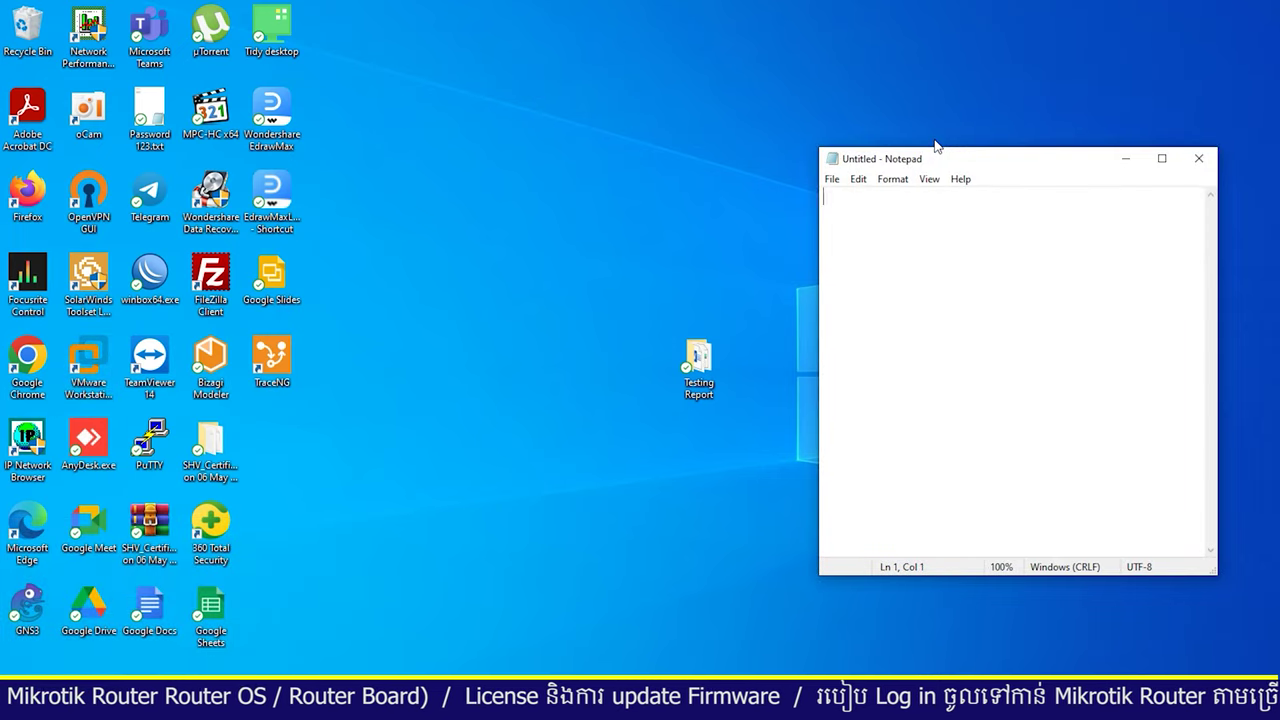
# - Write "GNS3-Network Simulation" as the first line of the note
pyautogui.write('GNS')
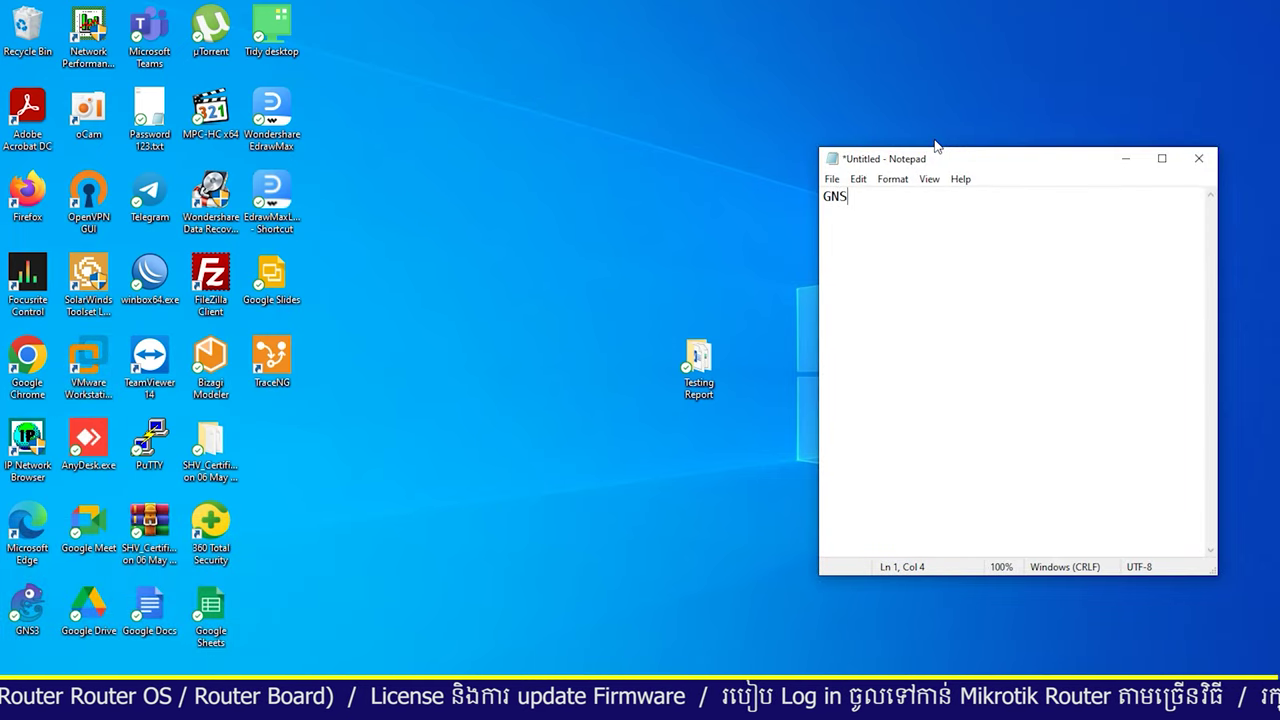
pyautogui.write('3')
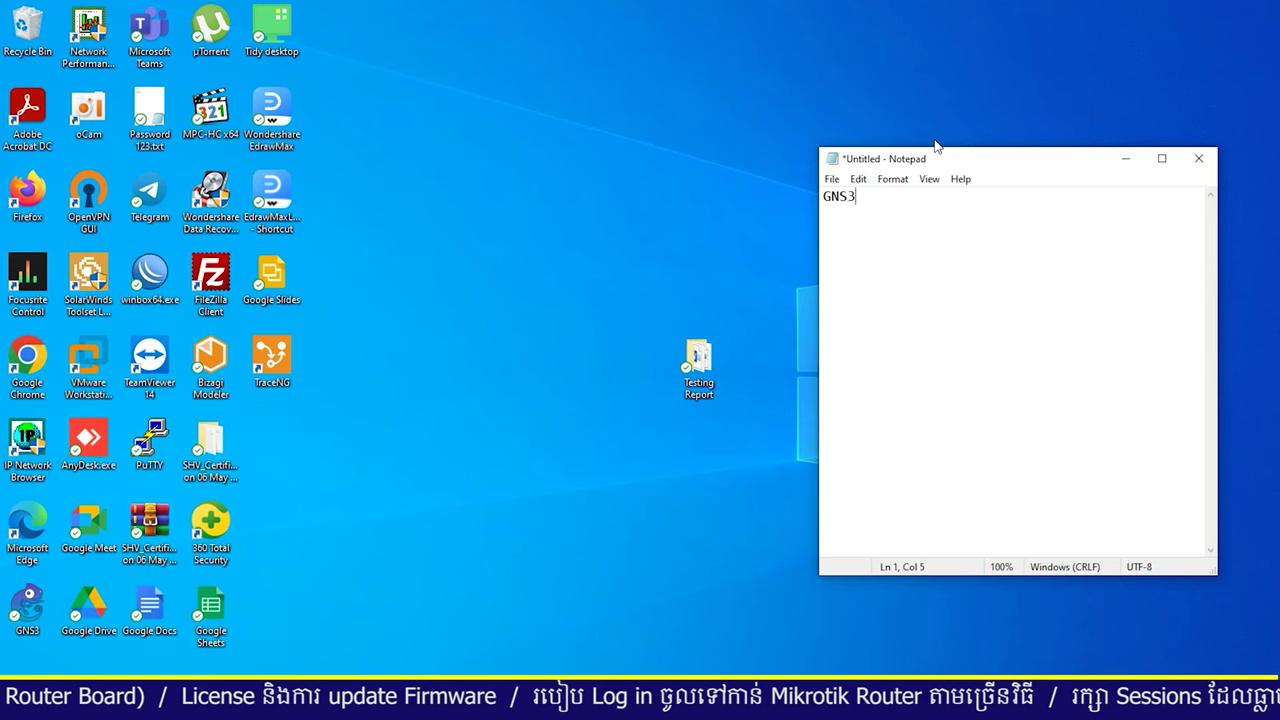
pyautogui.write('-Net')
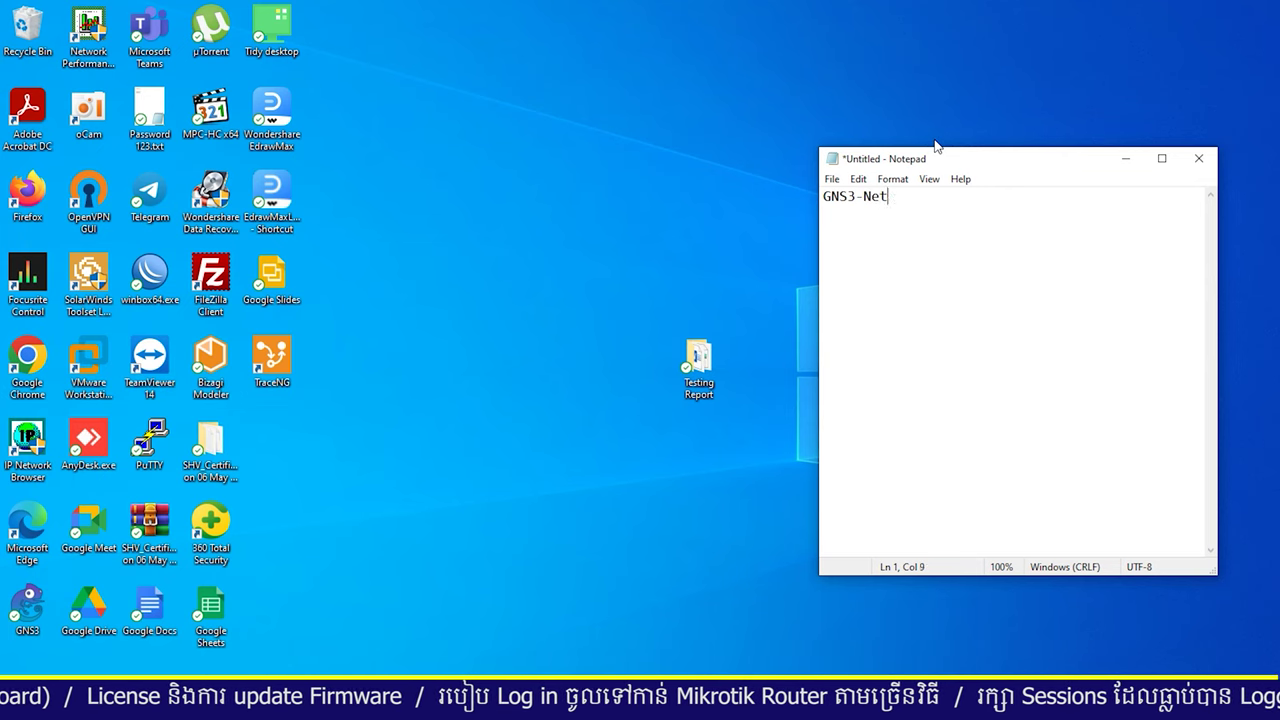
pyautogui.write('work ')
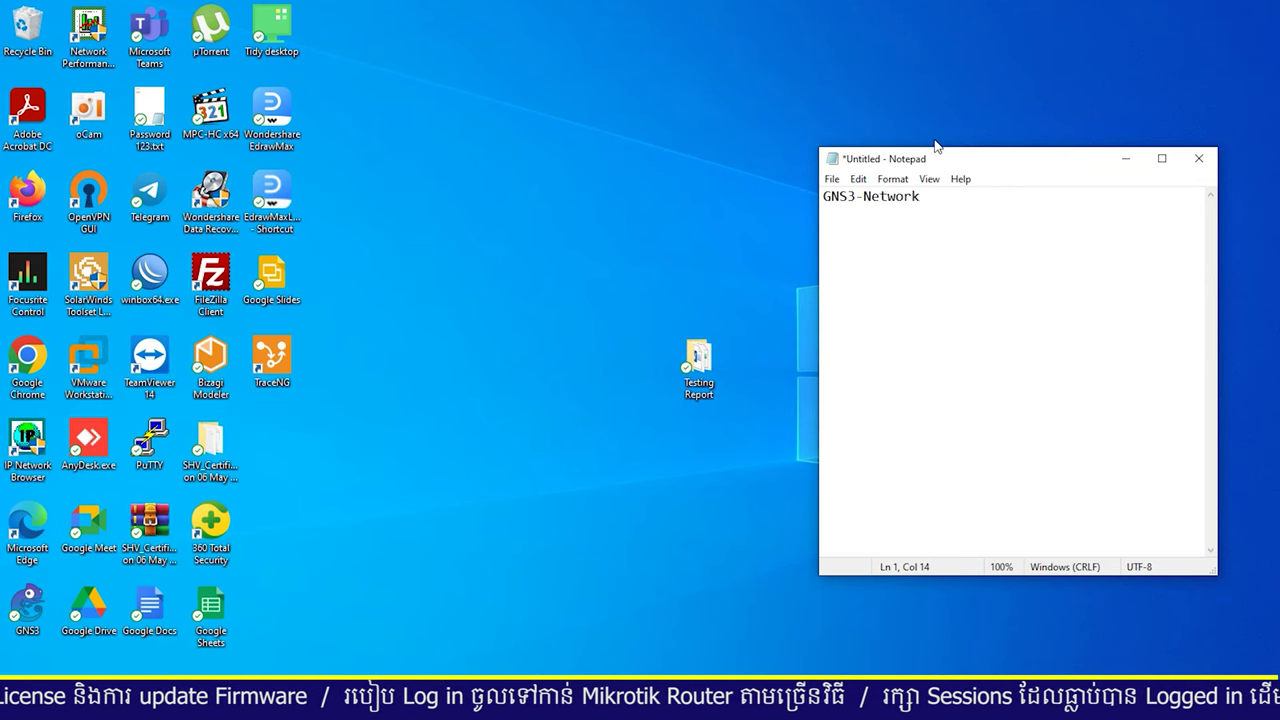
pyautogui.write('Sim')
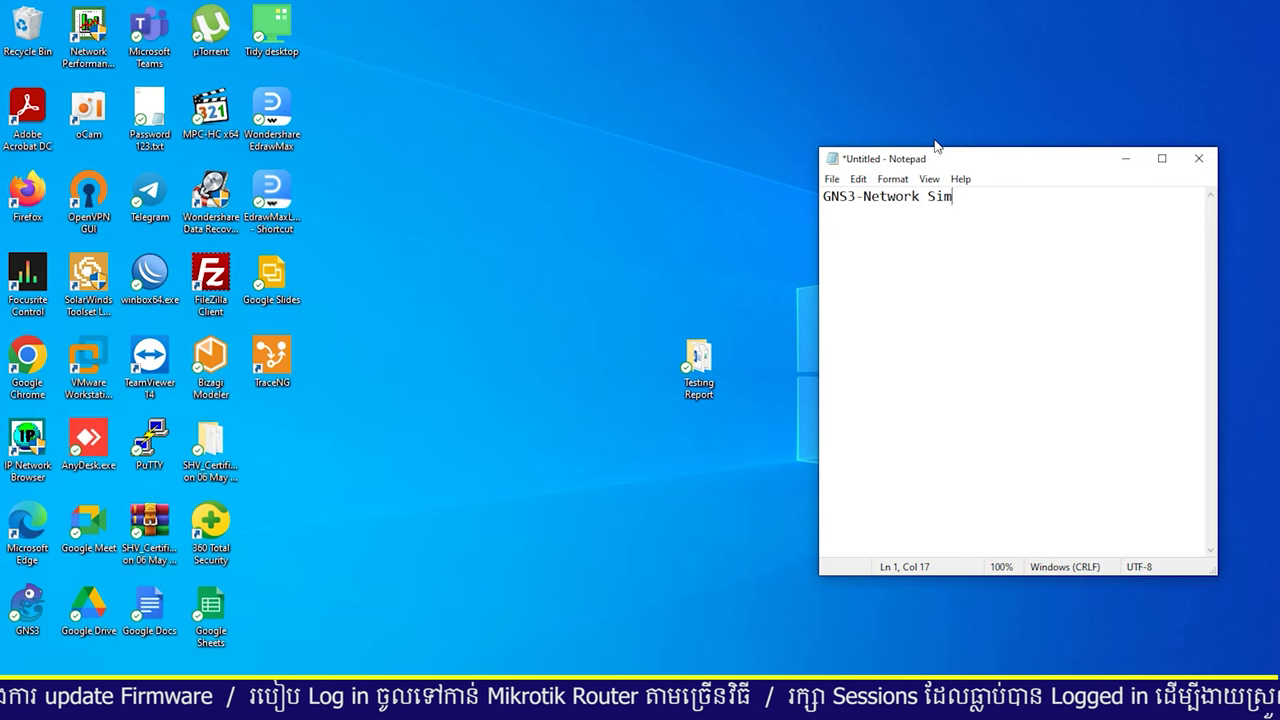
pyautogui.write('ulation')
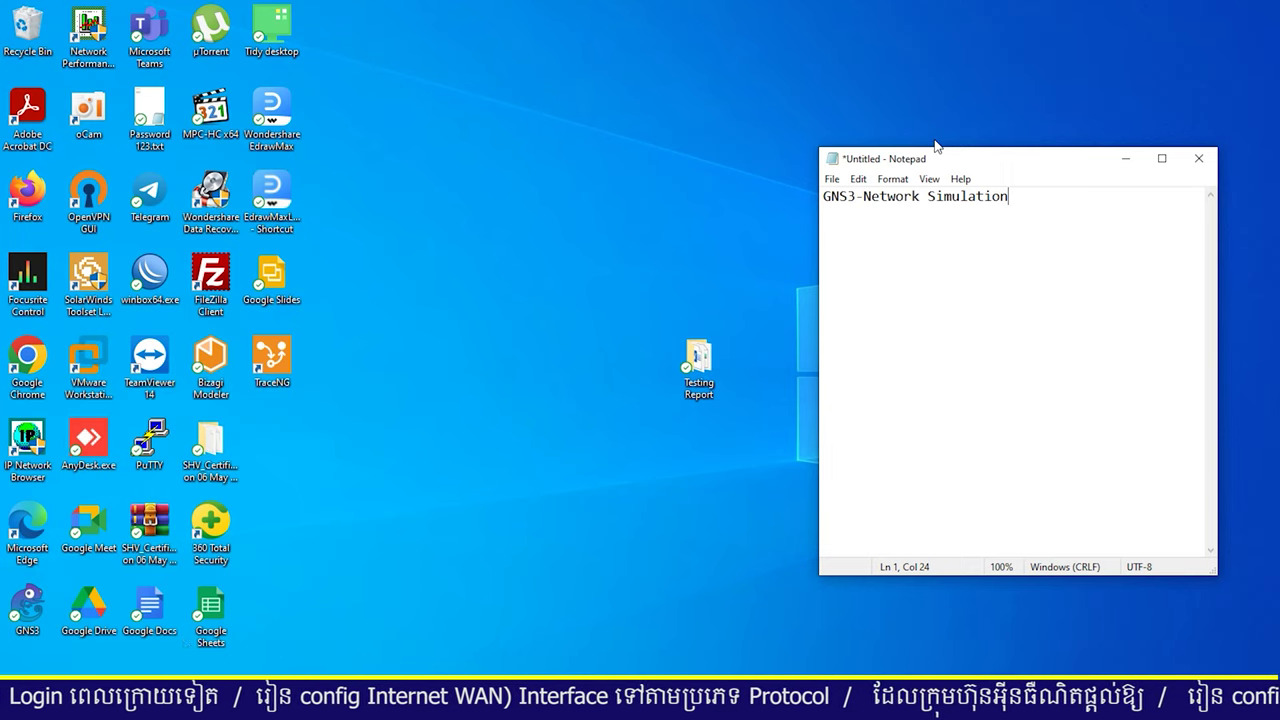
# - Add a second line reading "Install Mikrotik into GNS3:" below the title
pyautogui.press('Return')
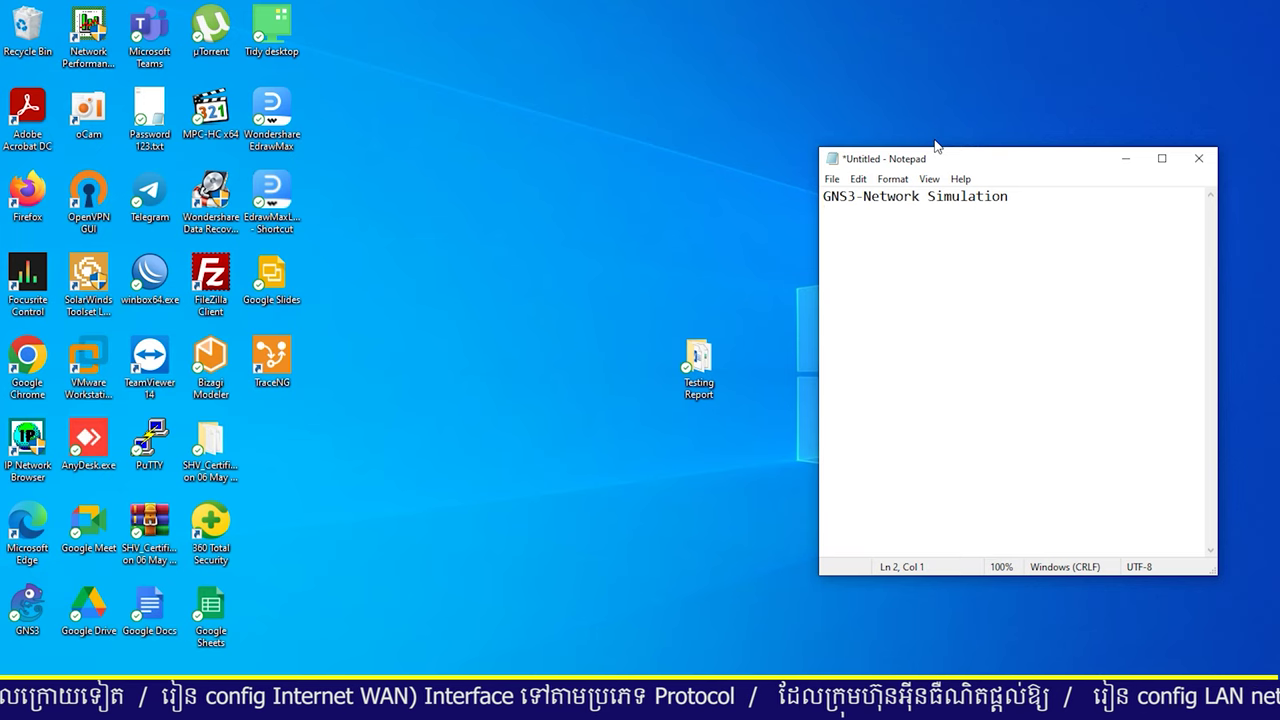
pyautogui.write('Ins')
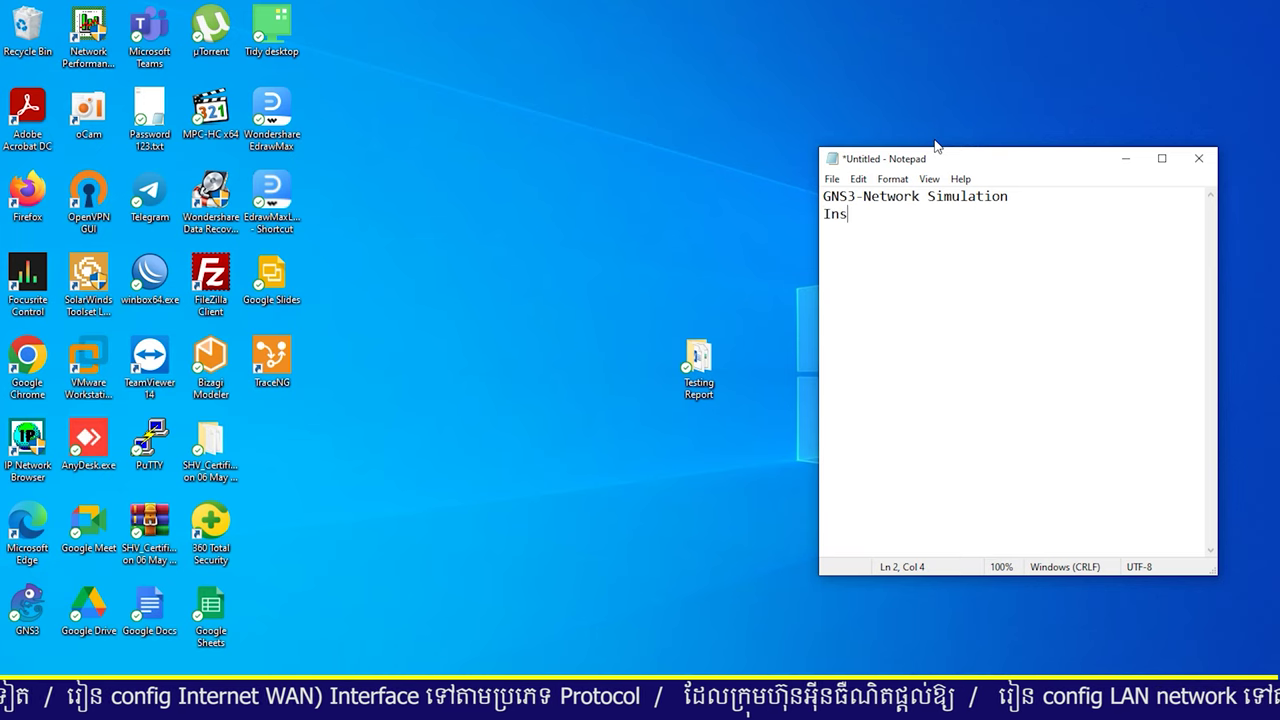
pyautogui.write('tall')
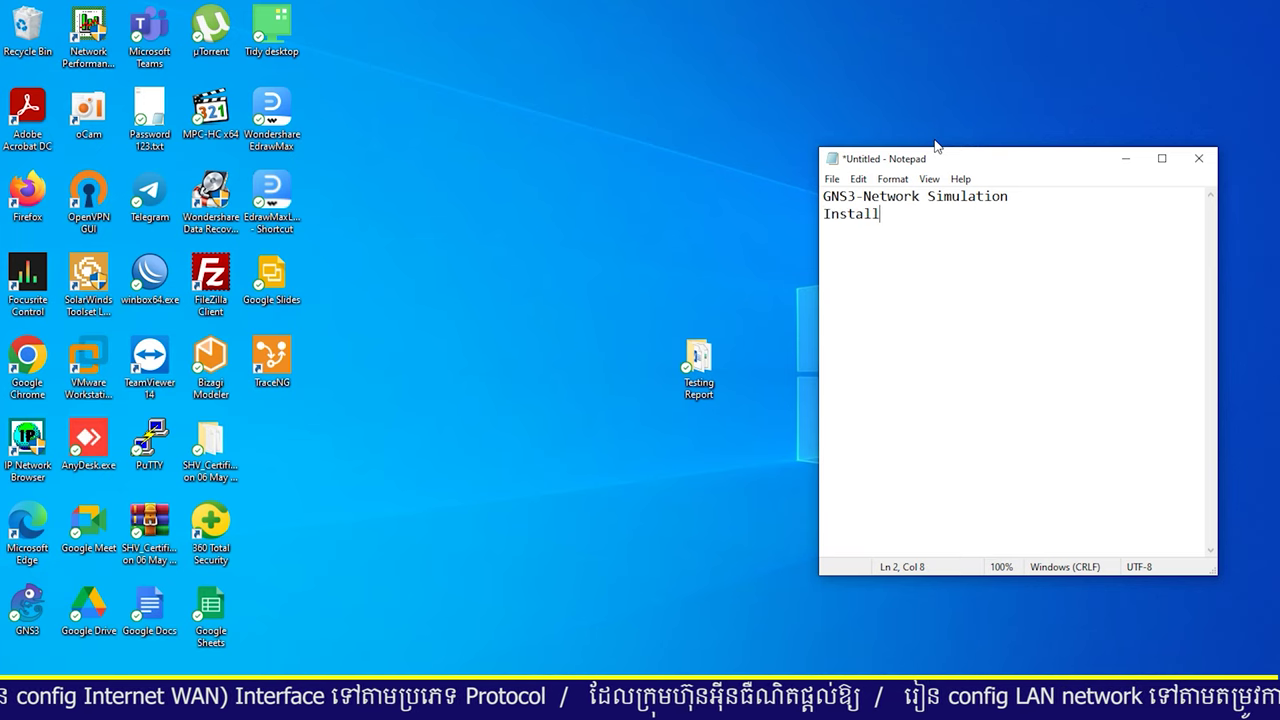
pyautogui.write(' Mik')
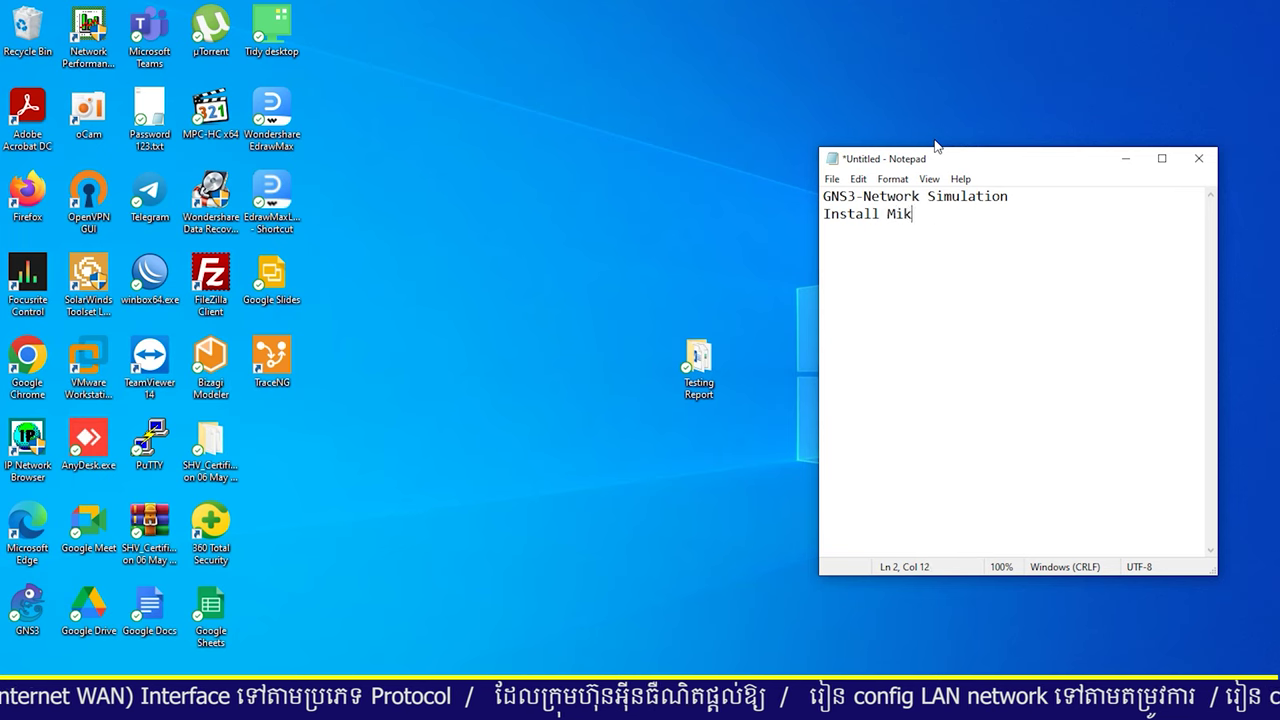
pyautogui.write('rotik ')
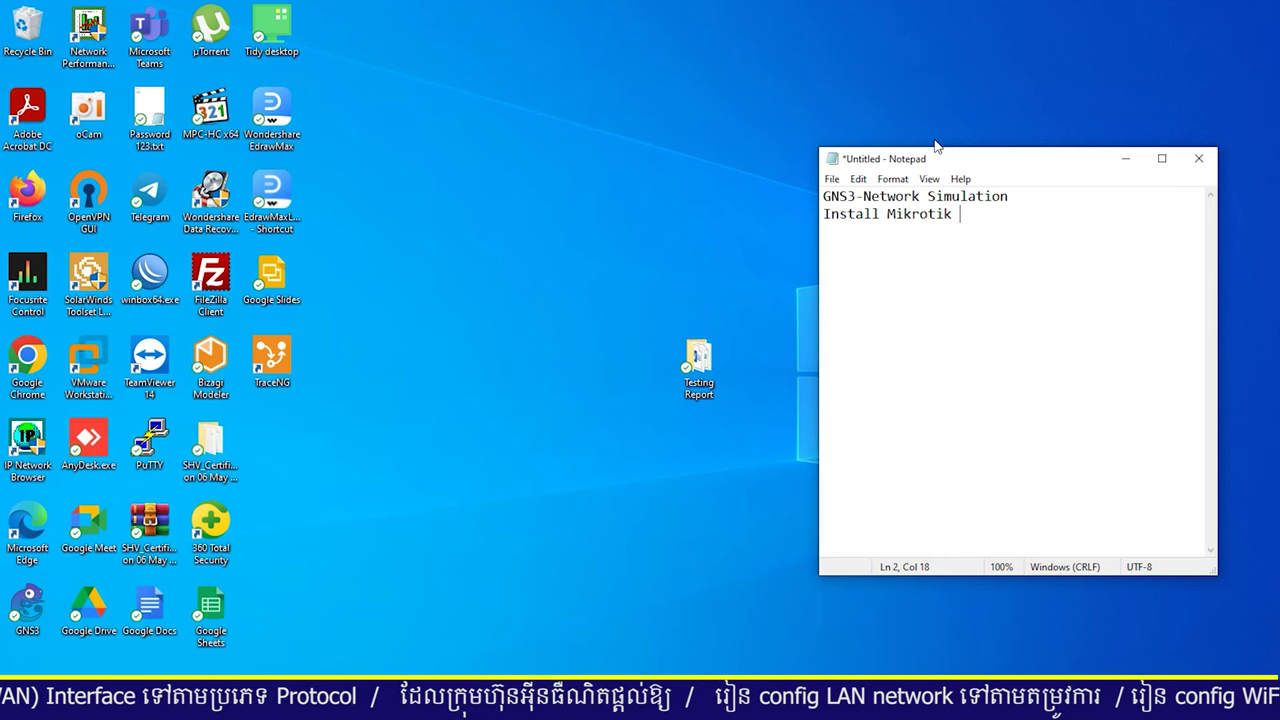
pyautogui.write('into GN')
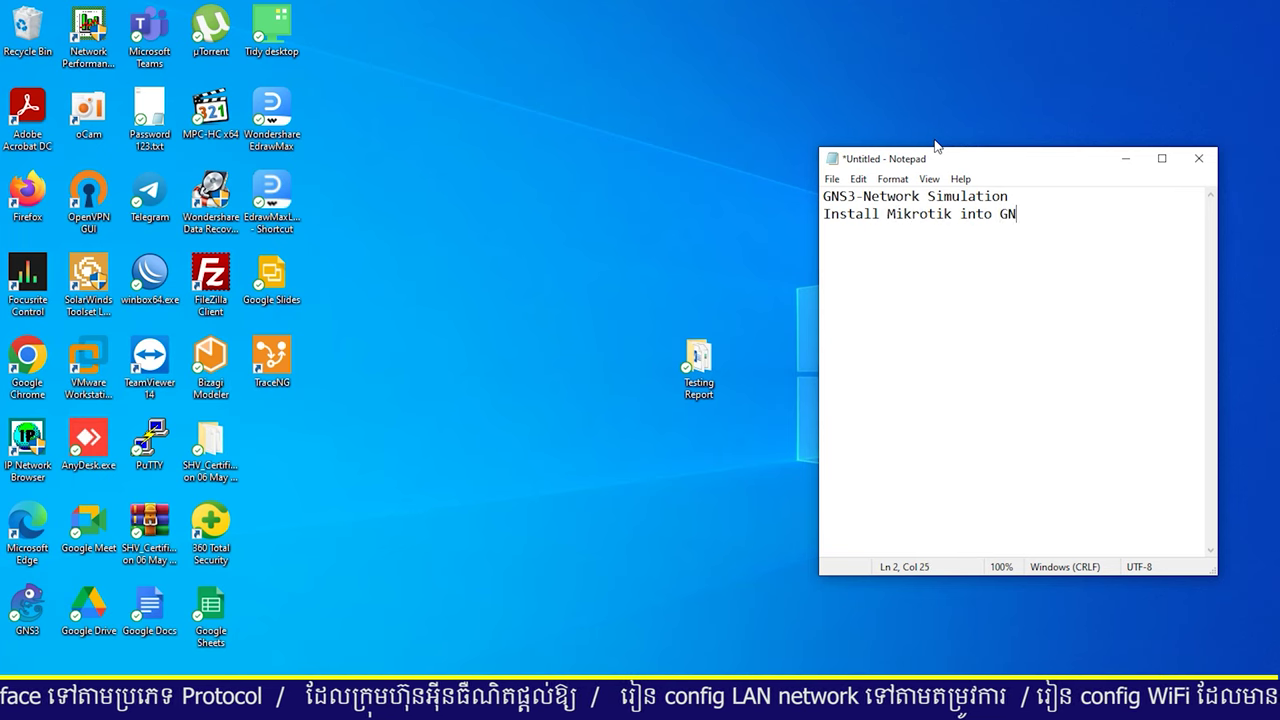
pyautogui.write('S3')
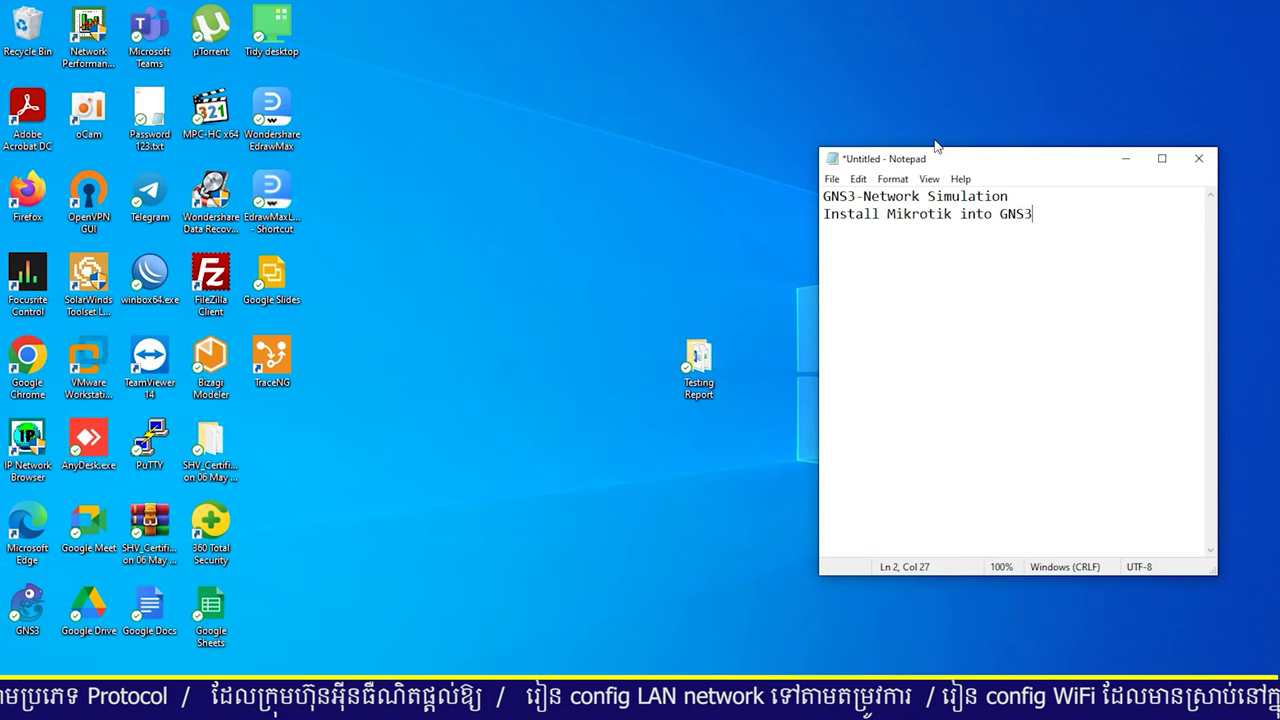
pyautogui.write(':')
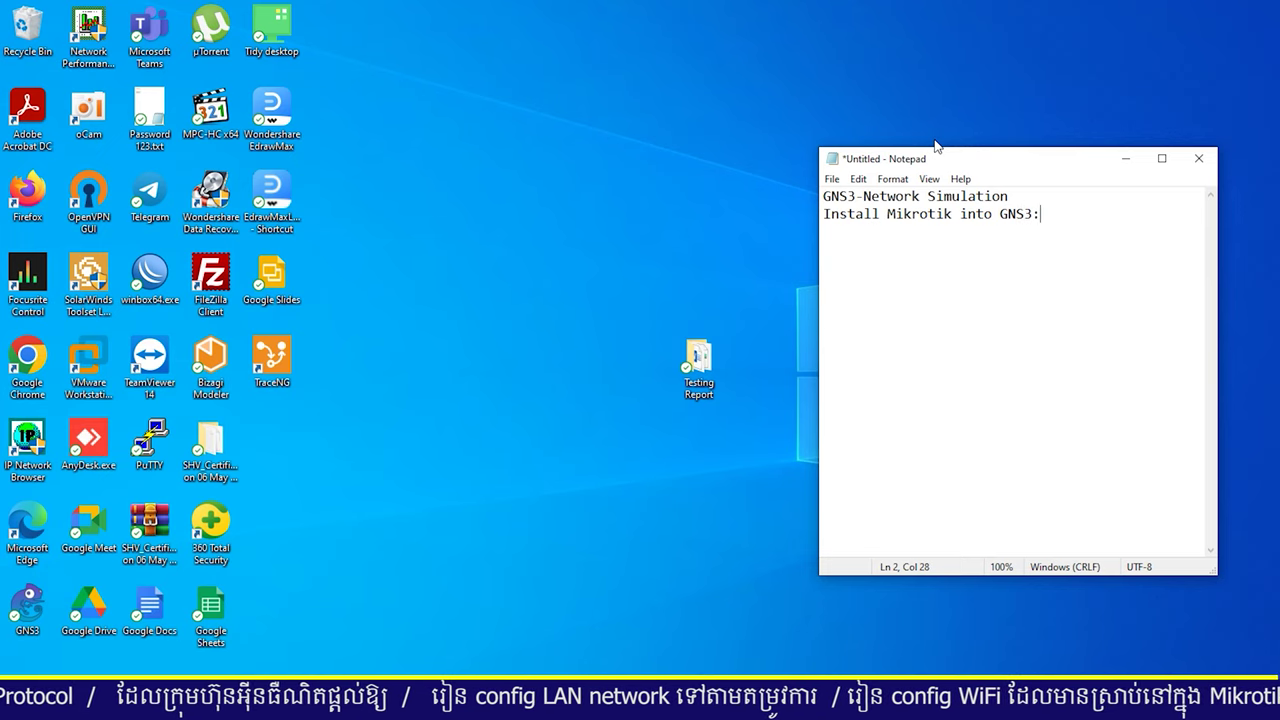
# - Add the list item "- Software GNS3" on a new line under the install heading
pyautogui.press('Return')
pyautogui.write('-')
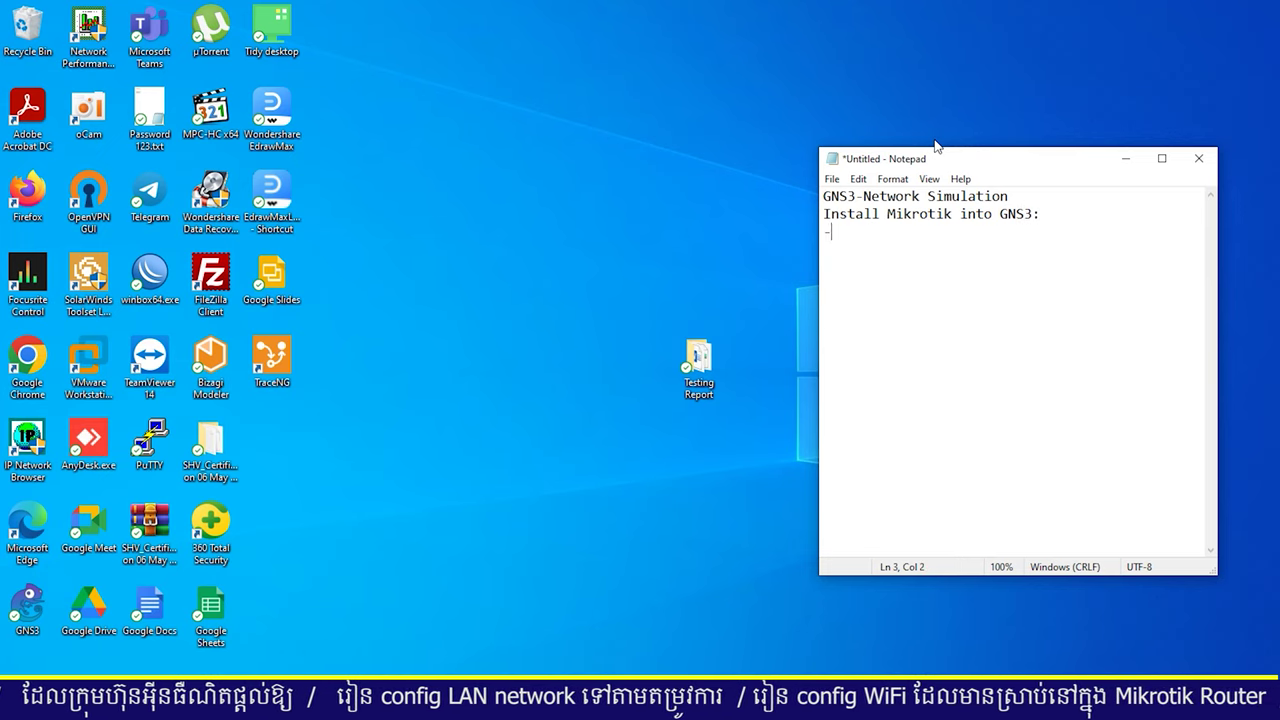
pyautogui.write(' So')
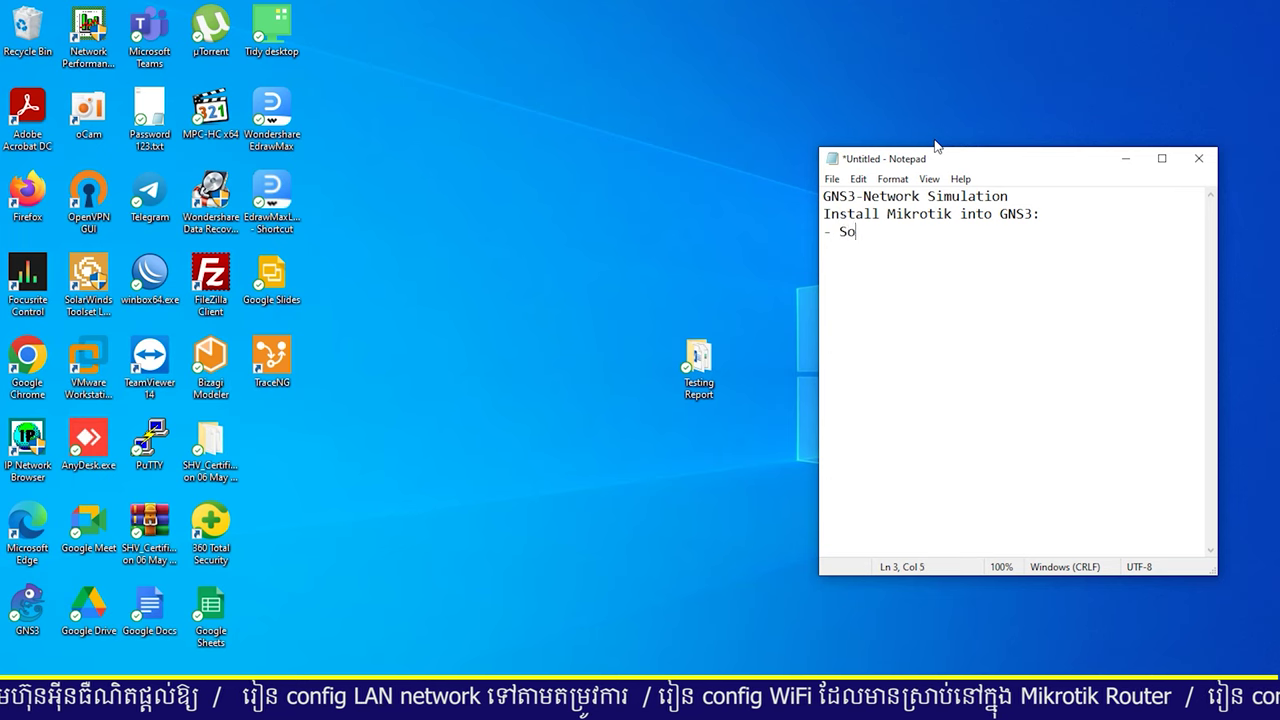
pyautogui.write('ftware GN')
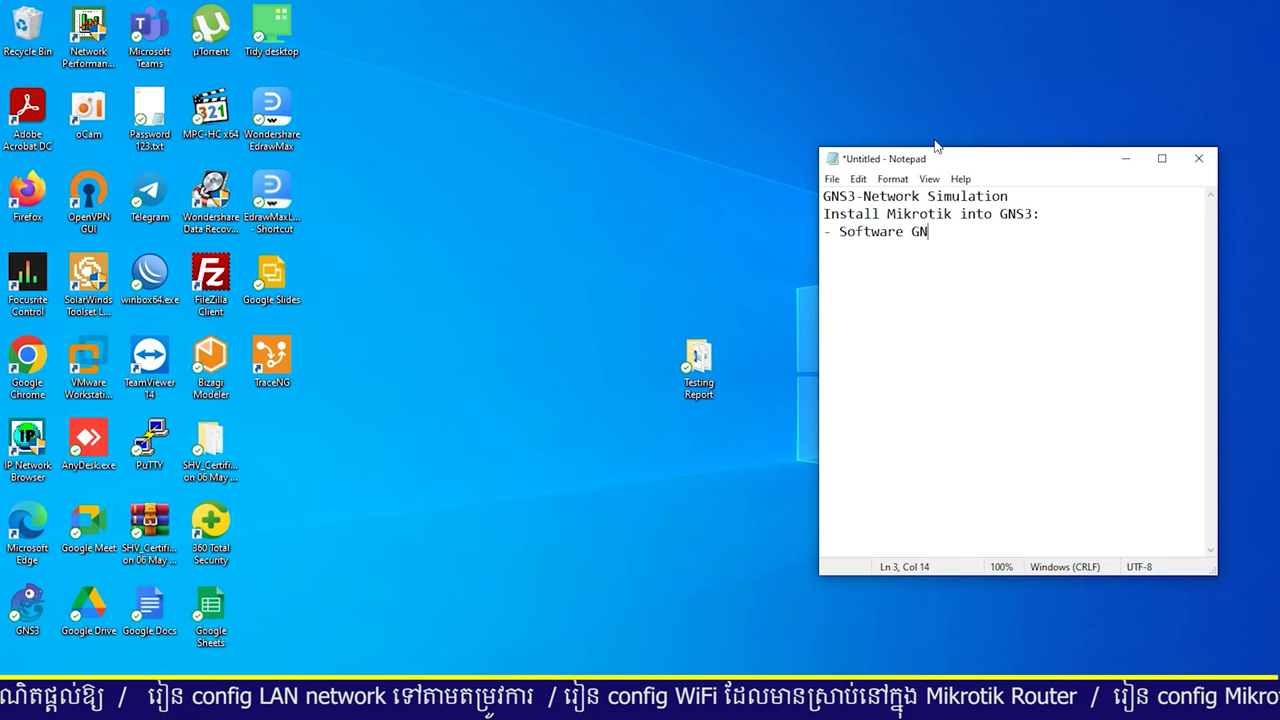
pyautogui.write('S3')
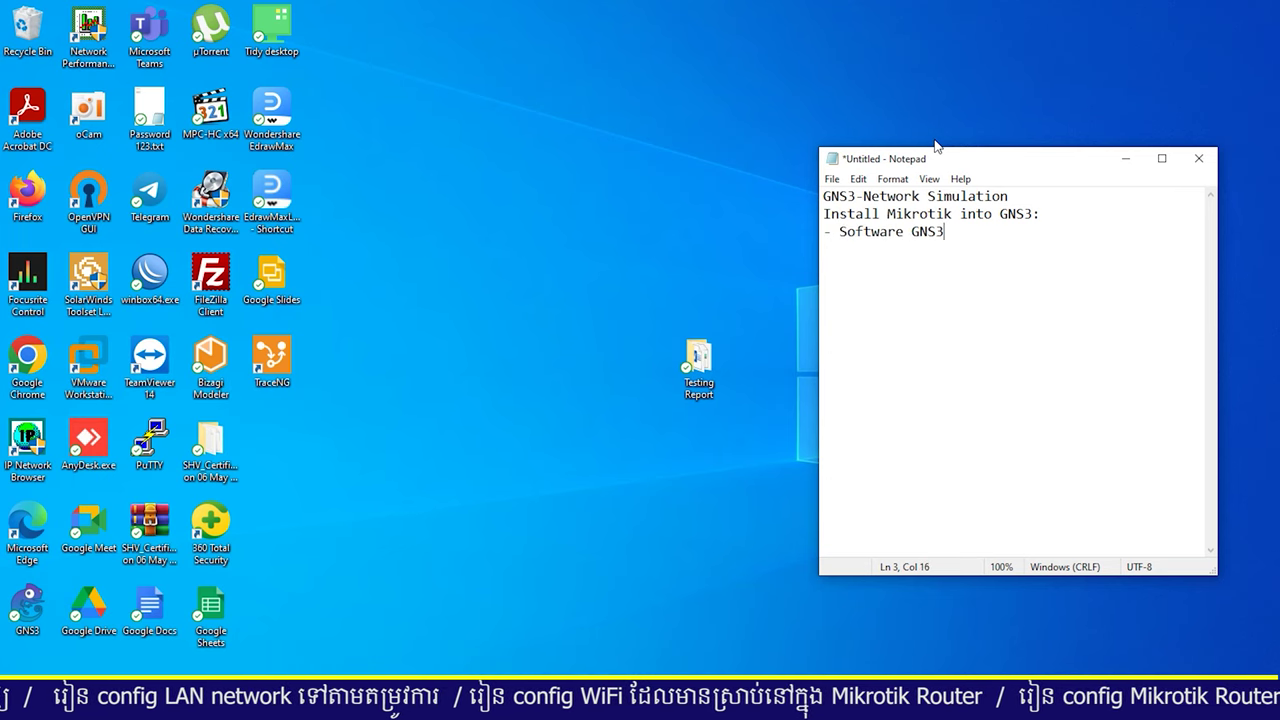
# - Add a second list item reading "- Software GNS3VM"
pyautogui.press('Return')
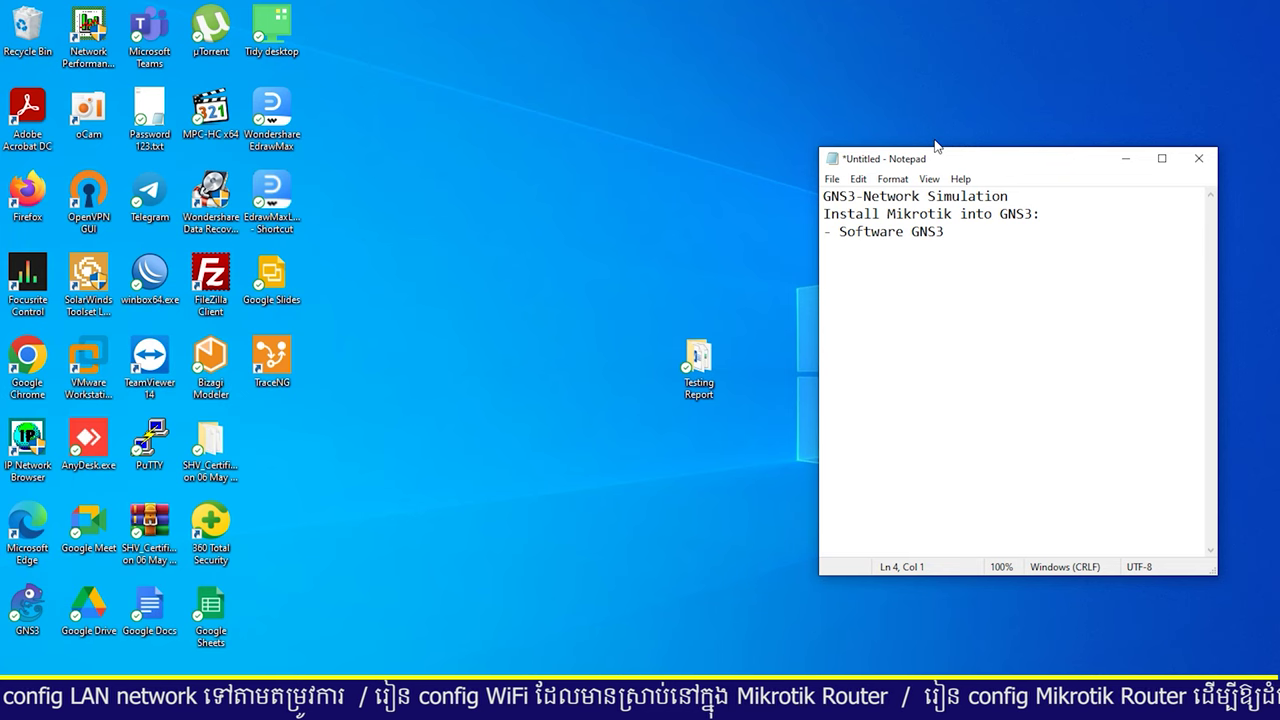
pyautogui.write('- So')
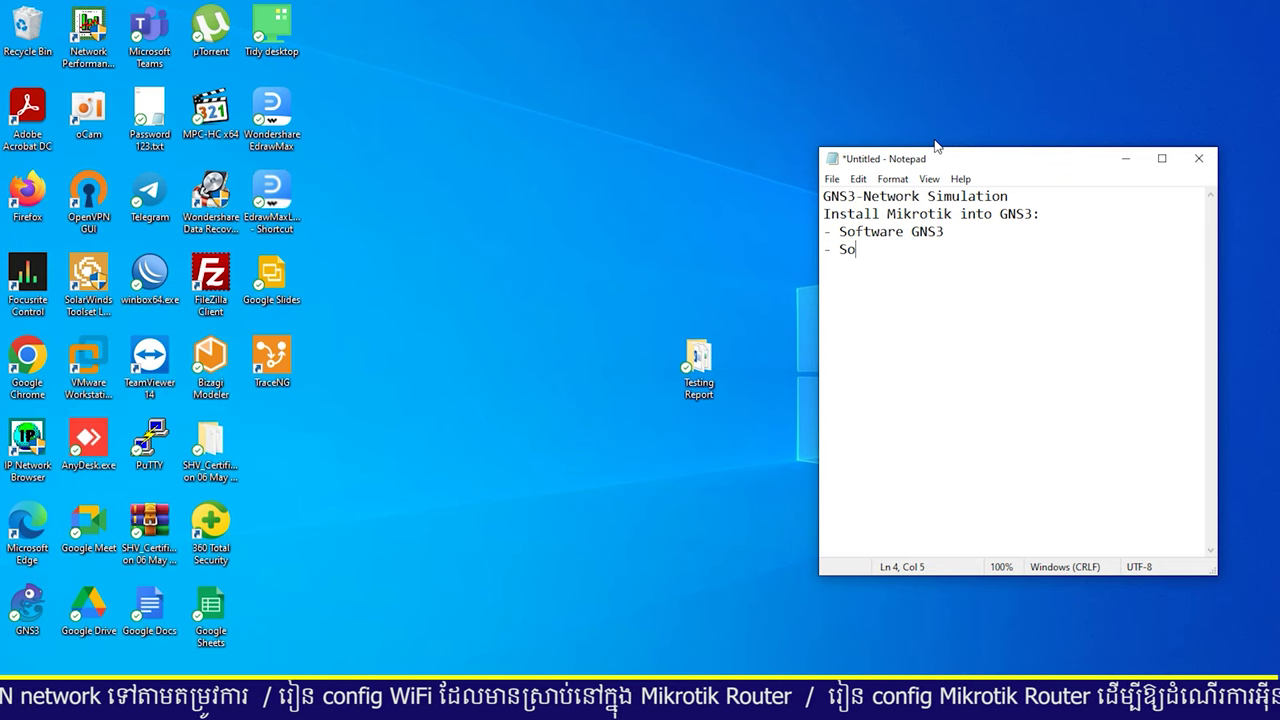
pyautogui.write('ftware')
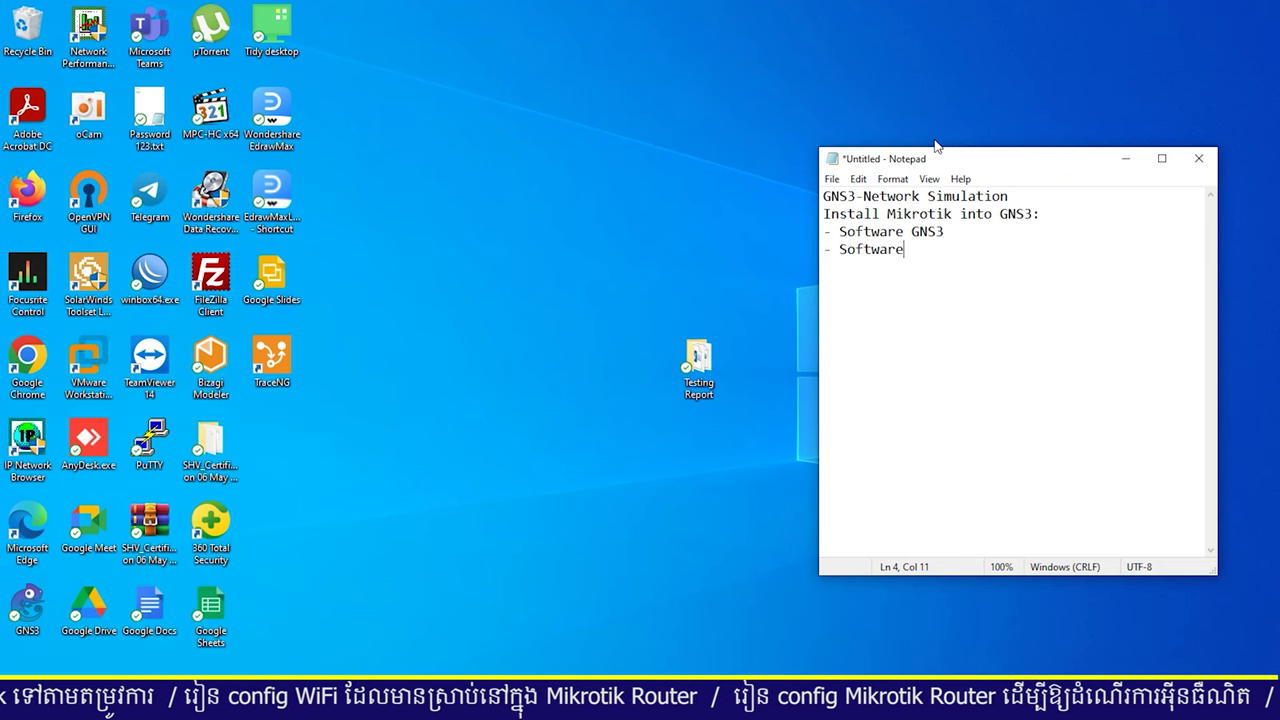
pyautogui.write(' GNS')
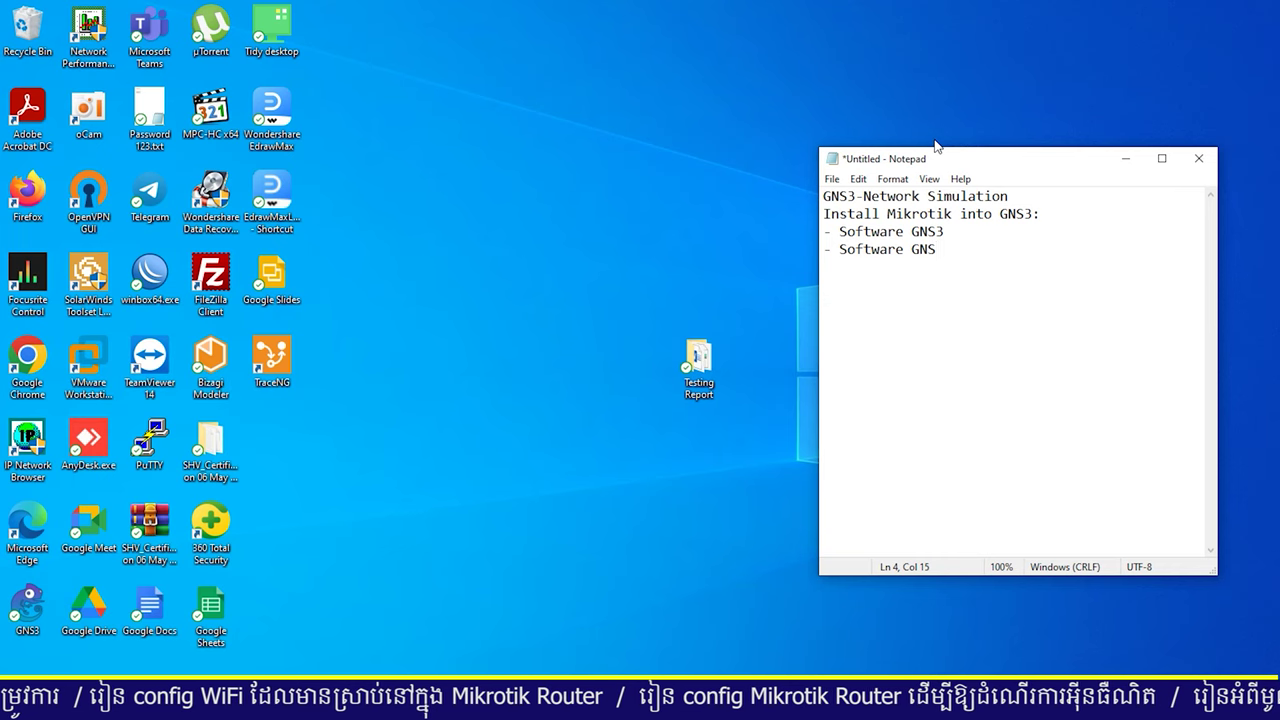
pyautogui.write('3VM')
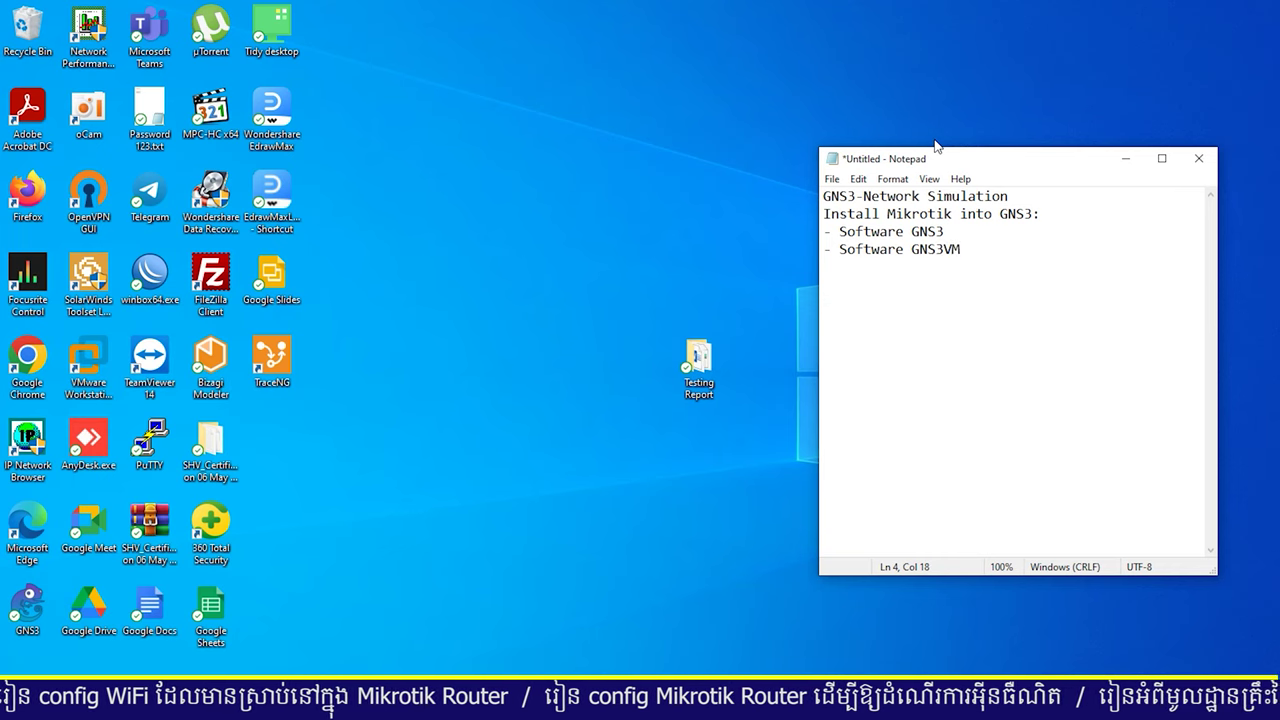
# - Add a third list item reading "- Software VMWare"
pyautogui.press('Return')
pyautogui.write('- ')
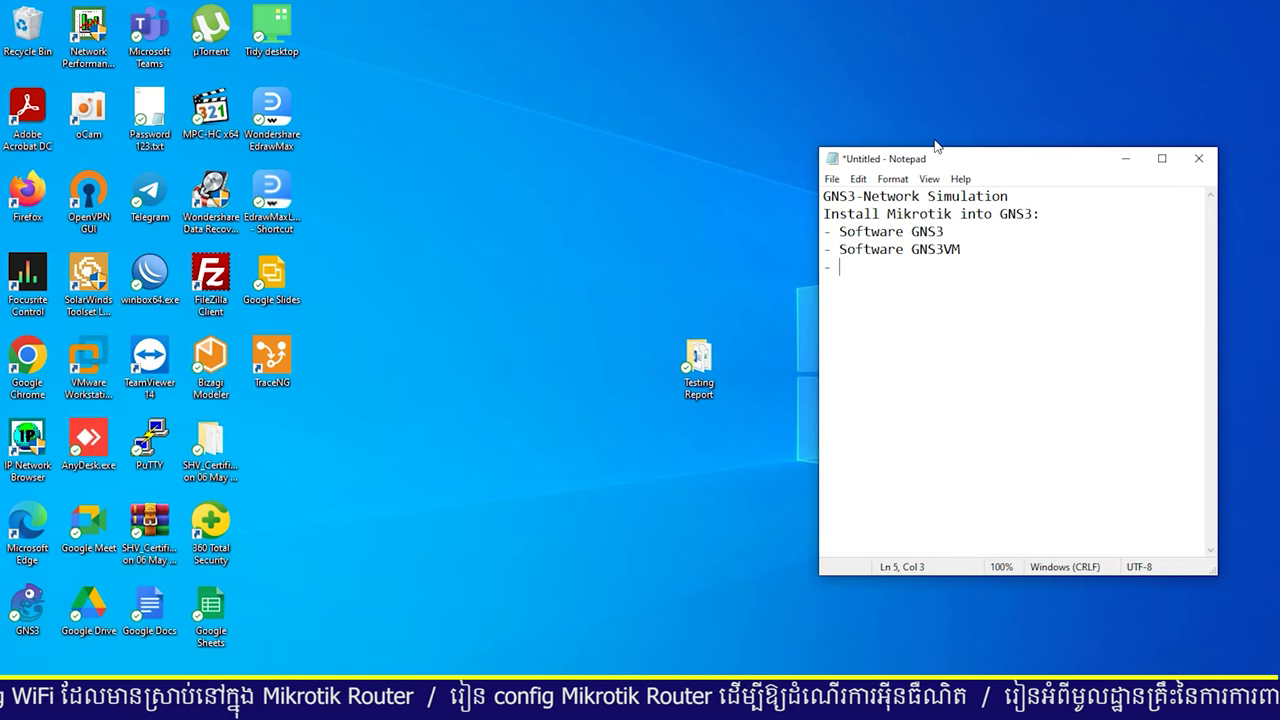
pyautogui.write('Softw')
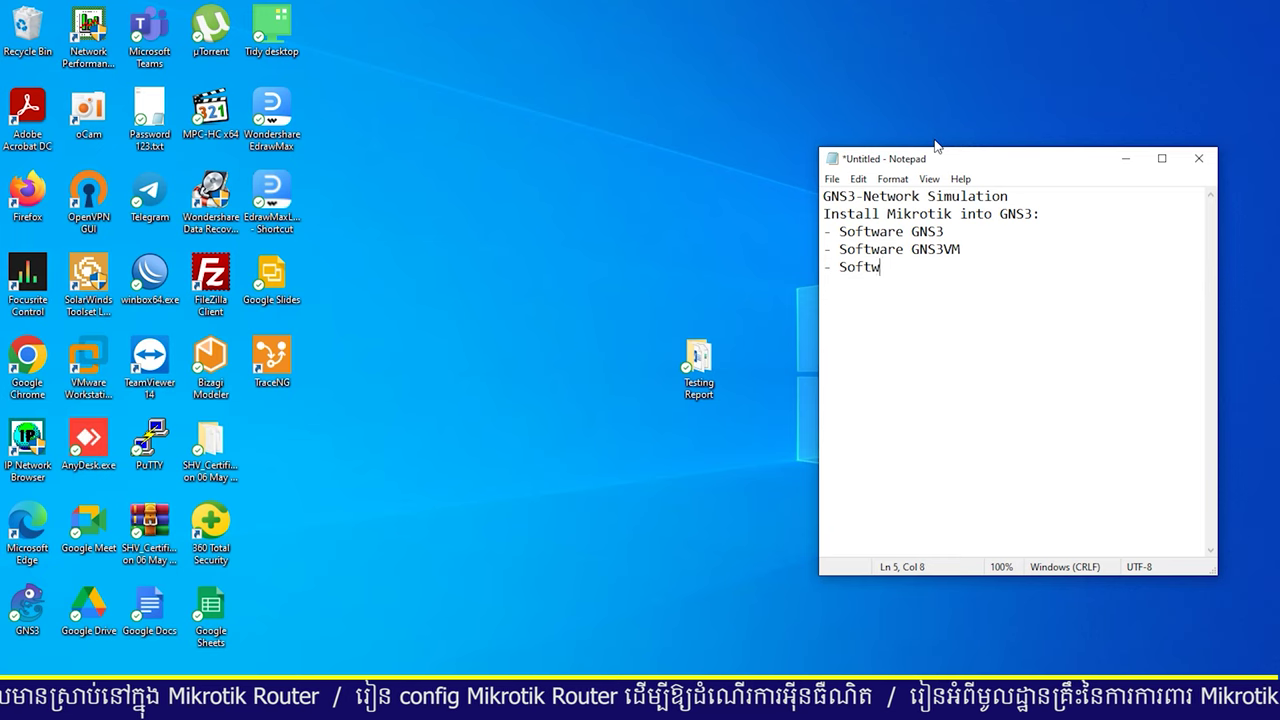
pyautogui.write('are VMWare')
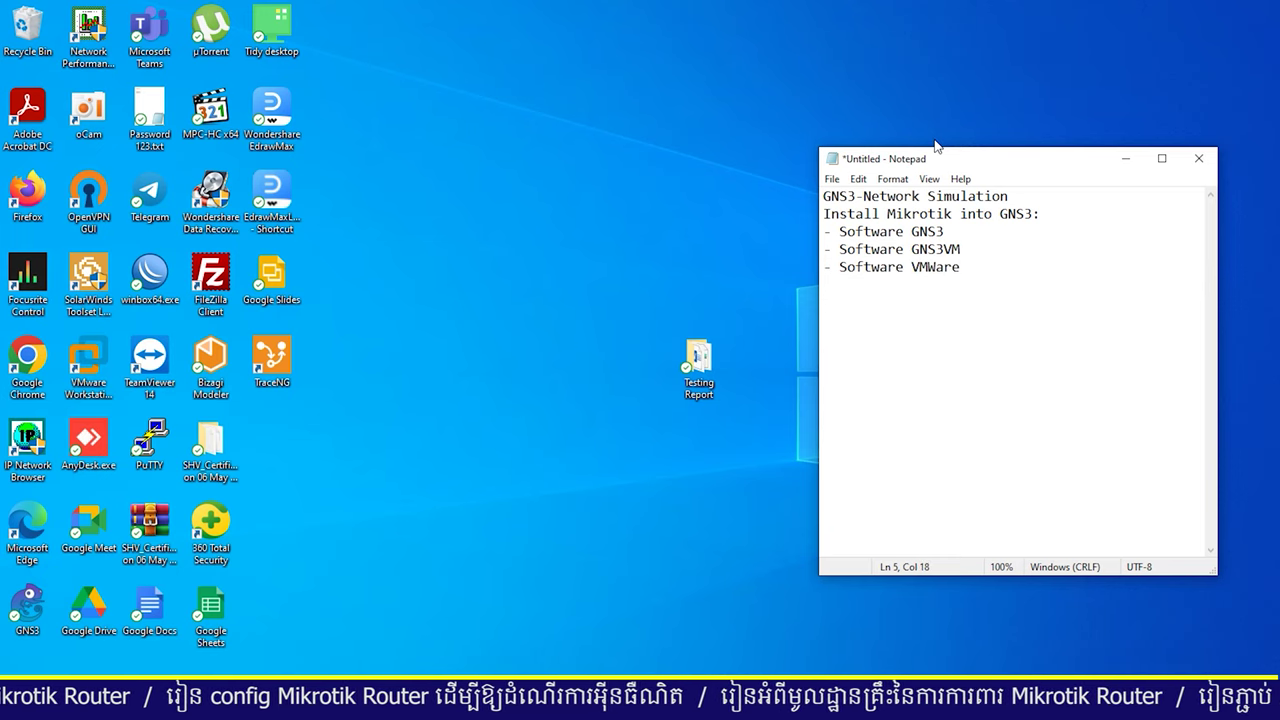
# - Insert a hyphen in the second list item so it reads "Software GNS3-VM"
pyautogui.press('Up')
pyautogui.press('Up')
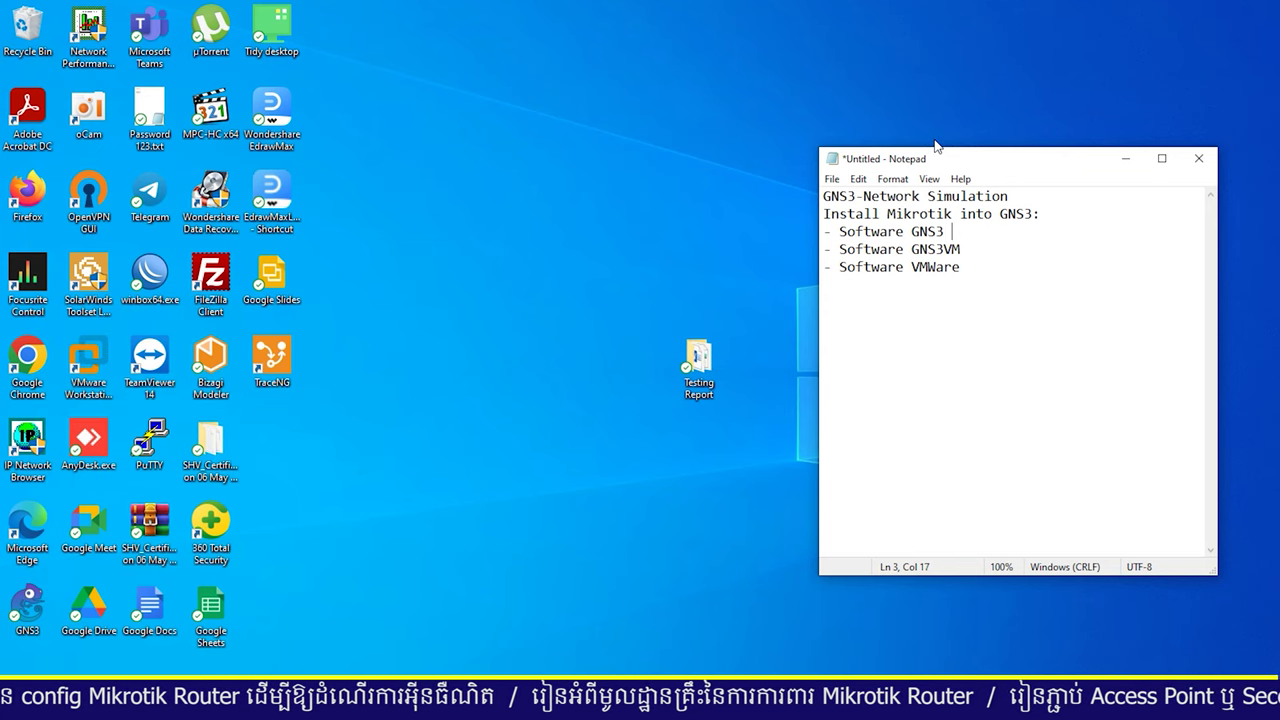
pyautogui.hotkey('shift', 'Left')
pyautogui.hotkey('shift', 'Left')
pyautogui.hotkey('shift', 'Left')
pyautogui.hotkey('shift', 'Left')
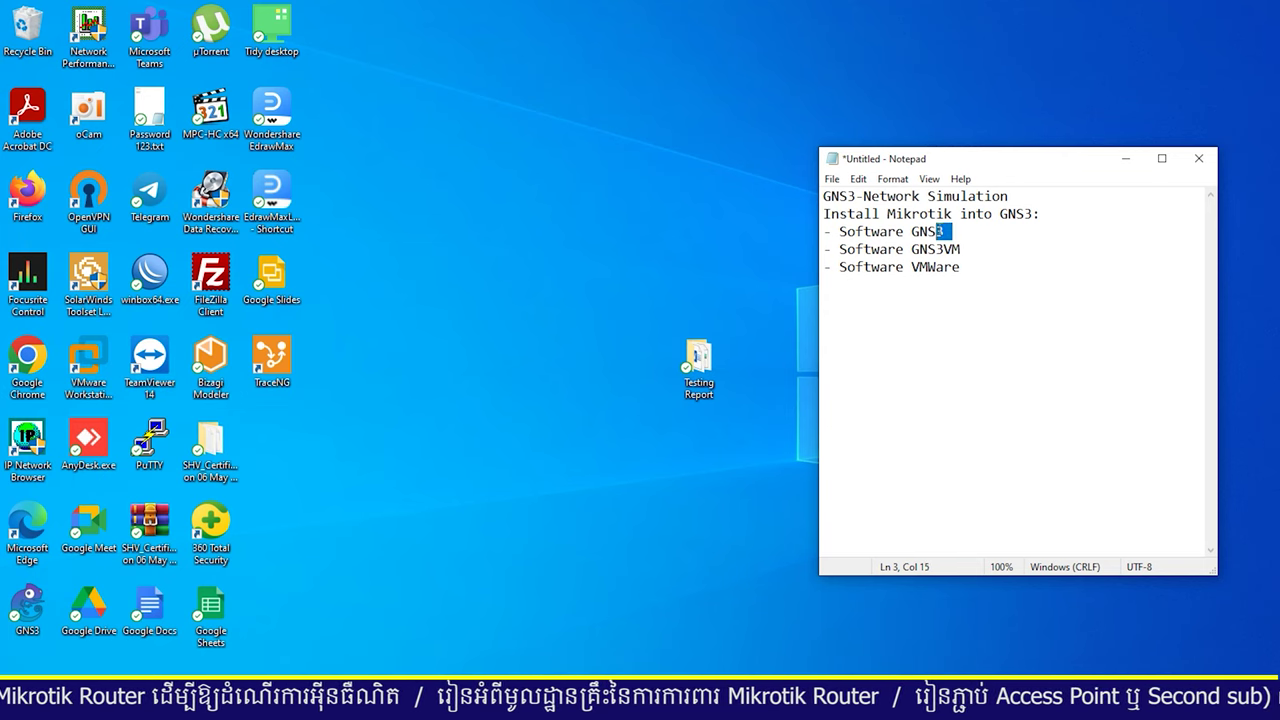
pyautogui.moveTo(968, 249); pyautogui.dragTo(921, 249)
pyautogui.click(944, 249)
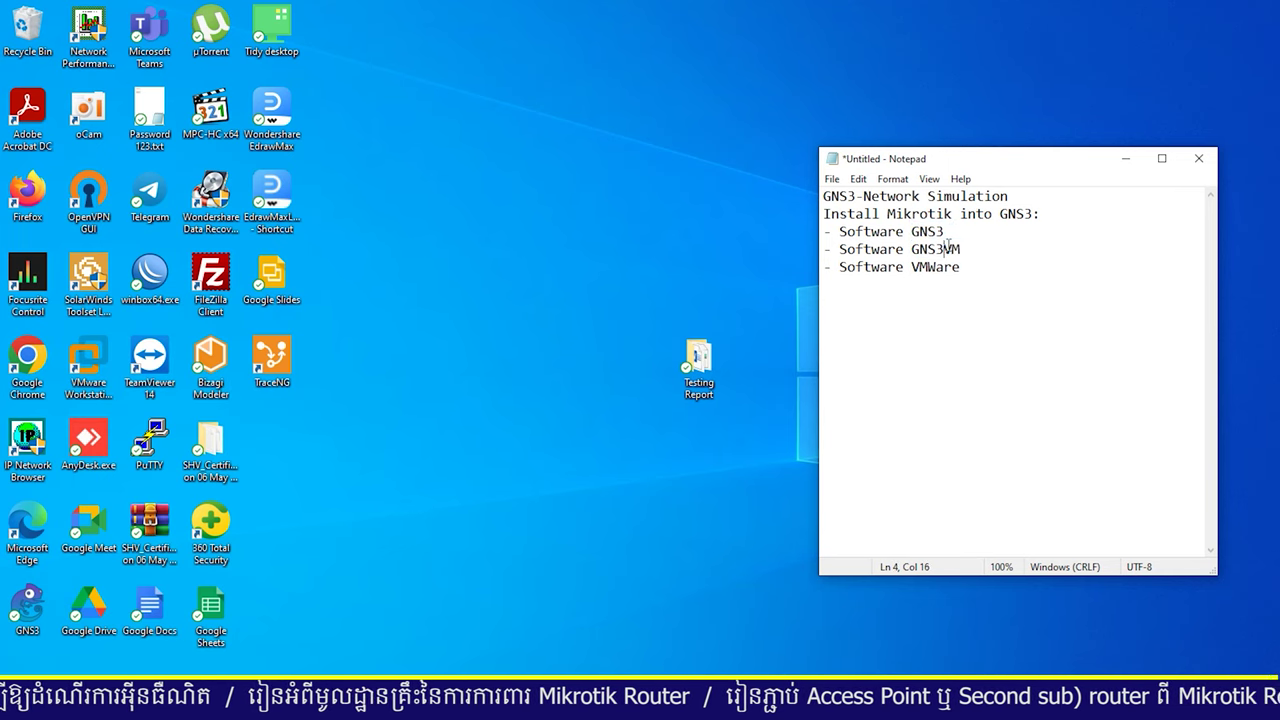
pyautogui.write('-')
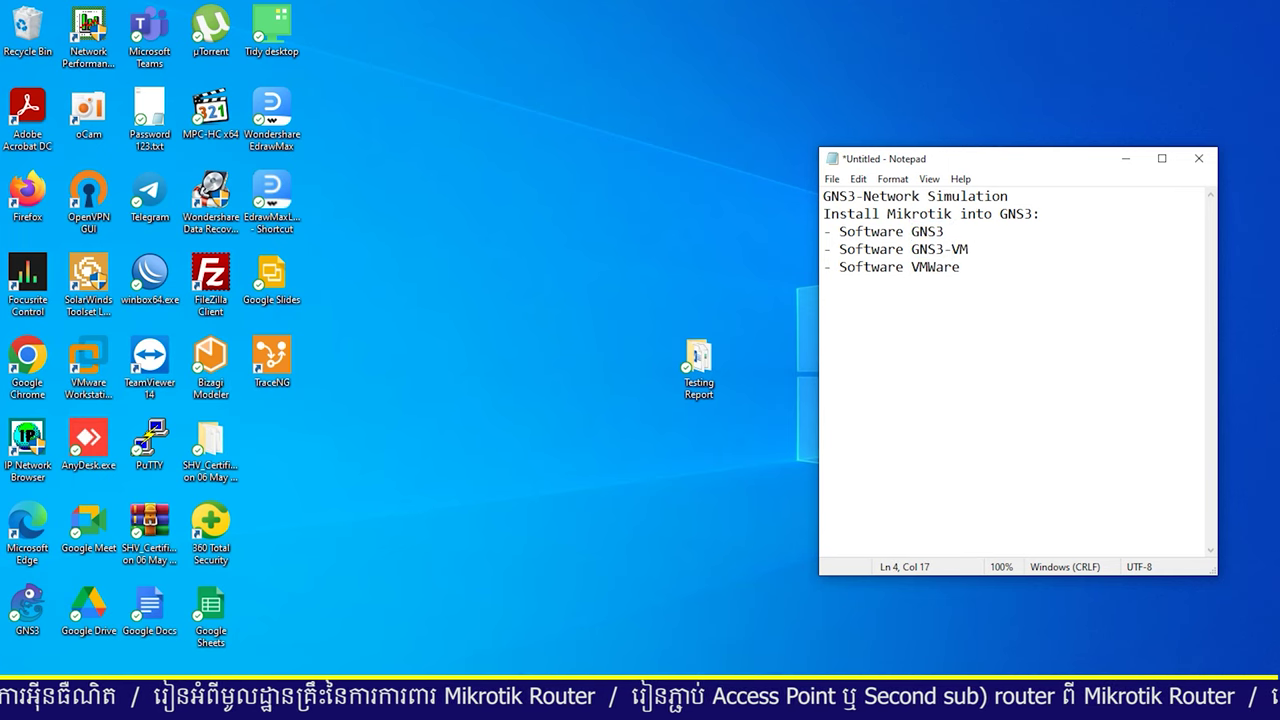
pyautogui.press('Up')
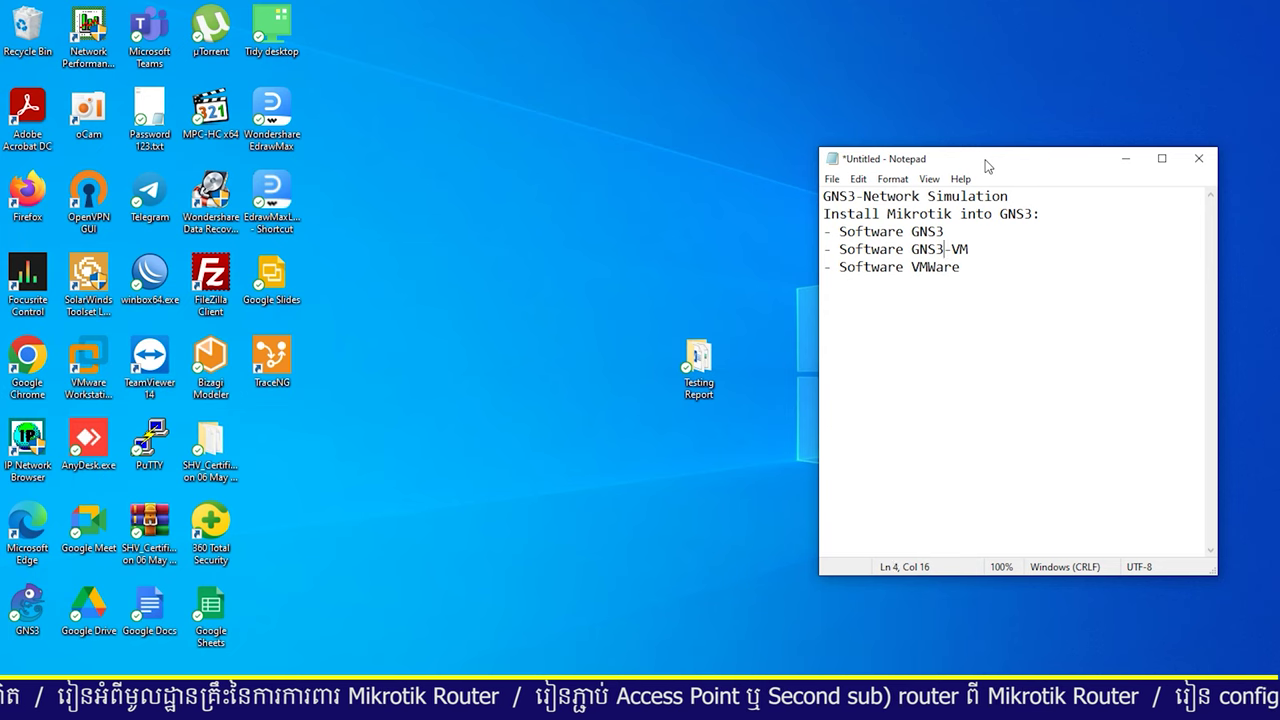
pyautogui.press('Down')
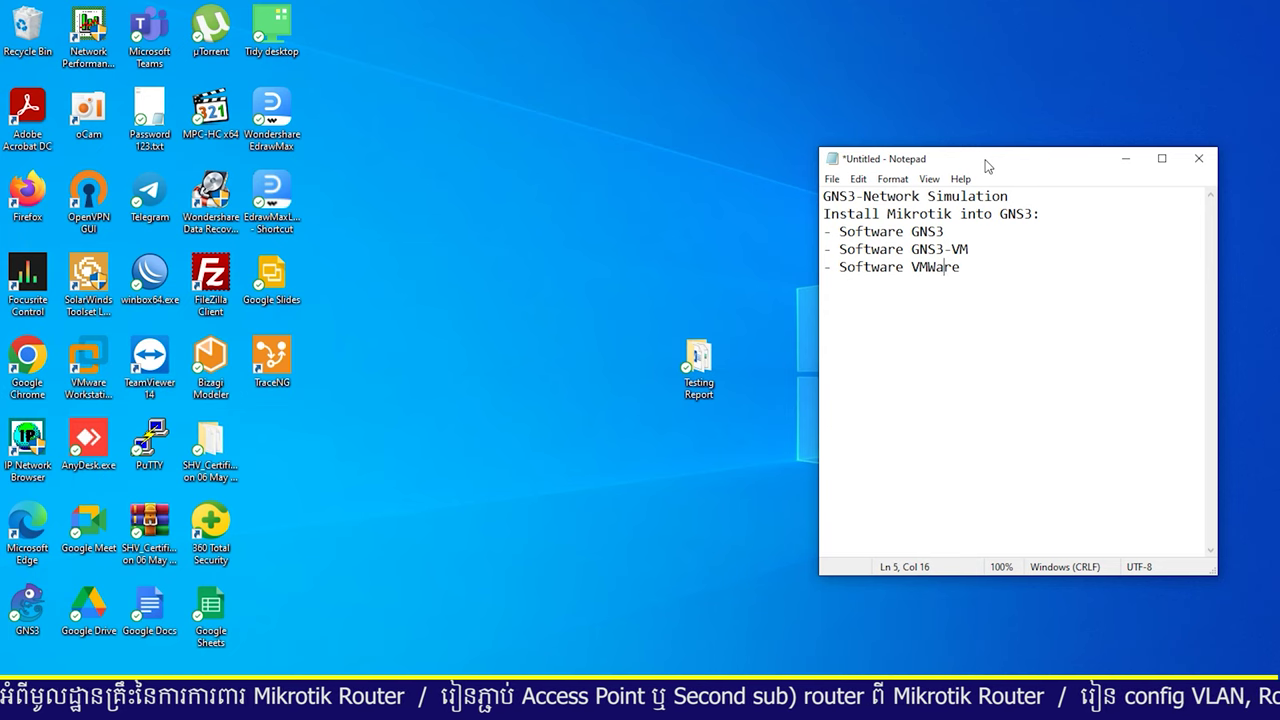
pyautogui.press('Right')
pyautogui.press('Right')
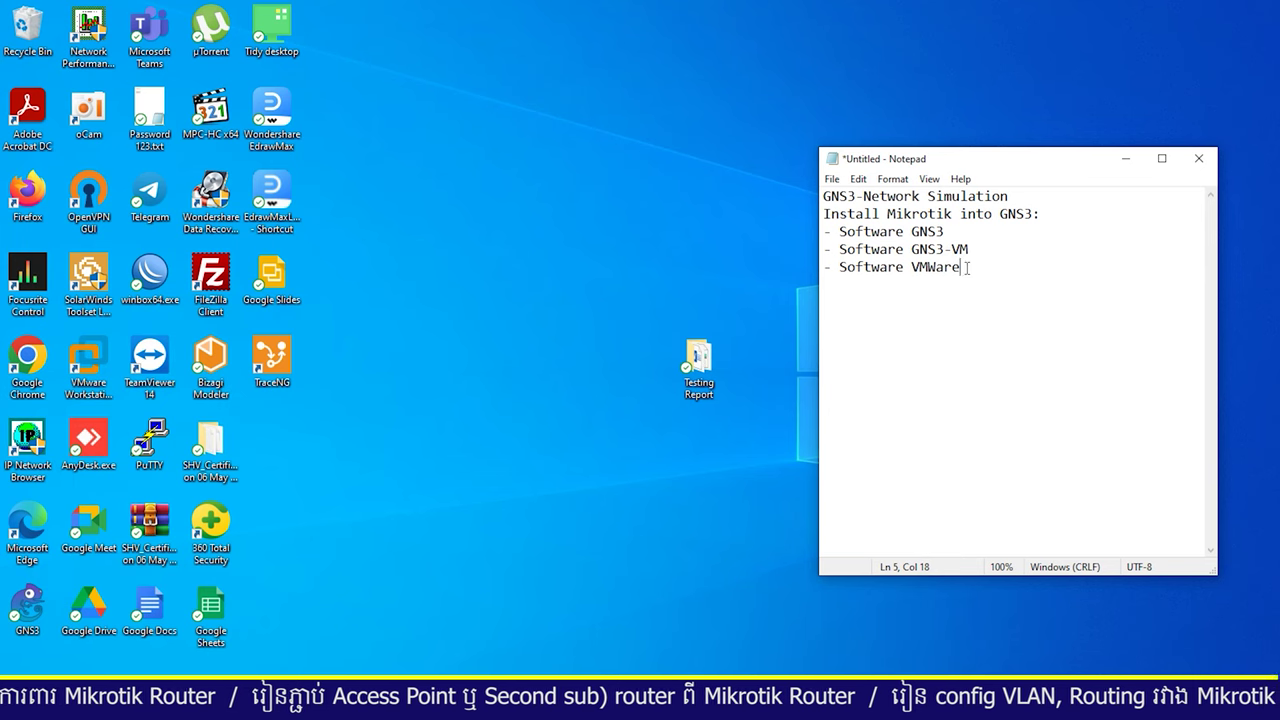
pyautogui.moveTo(961, 267); pyautogui.dragTo(818, 232)
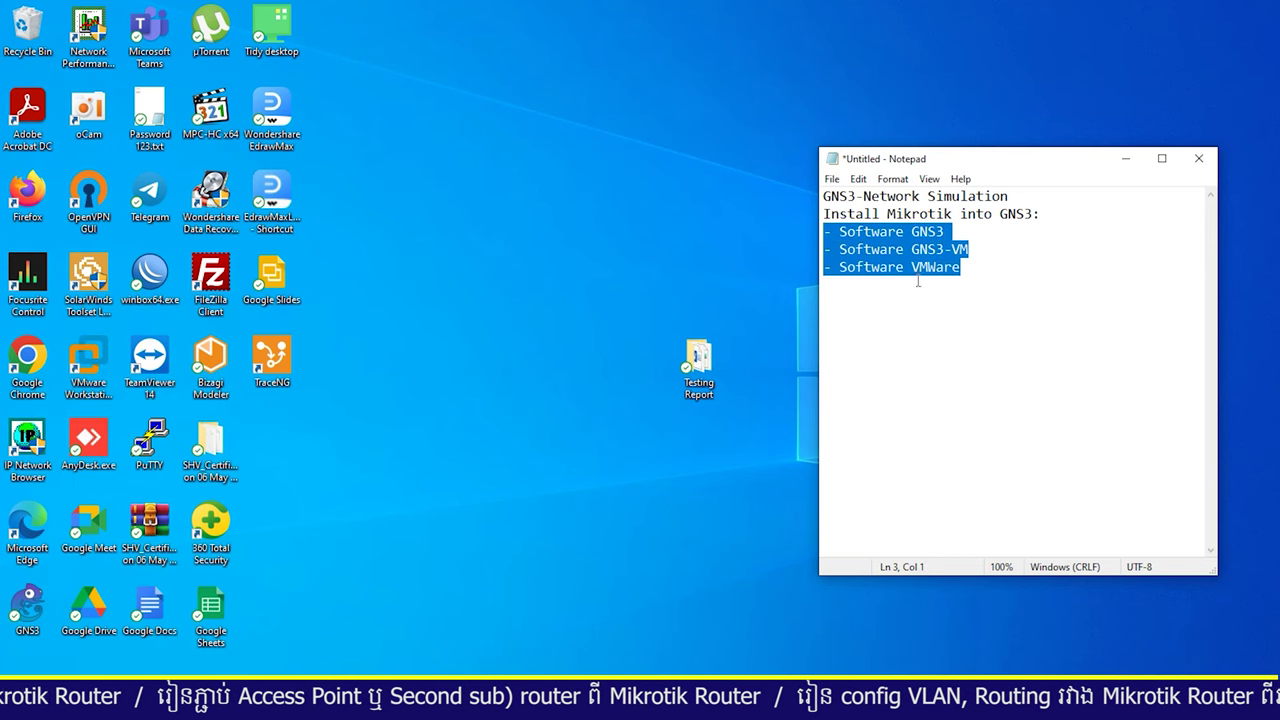
pyautogui.click(966, 266)
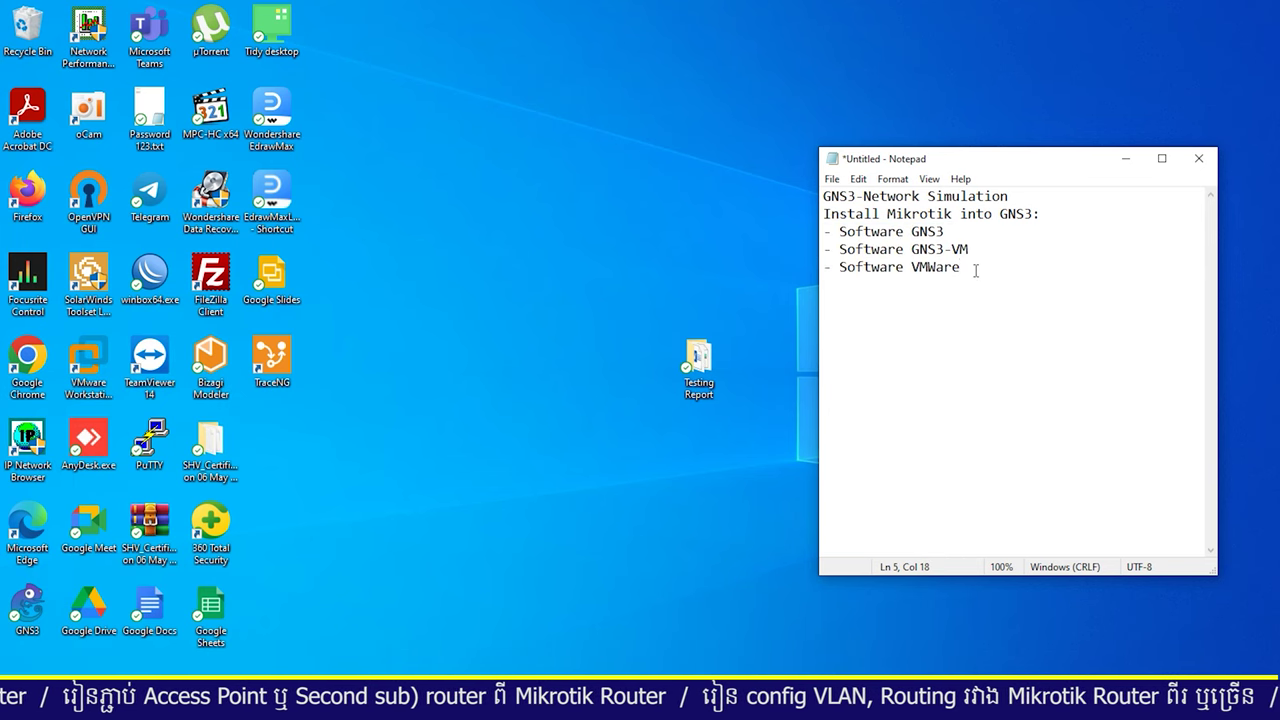
pyautogui.click(887, 213)
pyautogui.moveTo(887, 213); pyautogui.dragTo(1042, 213)
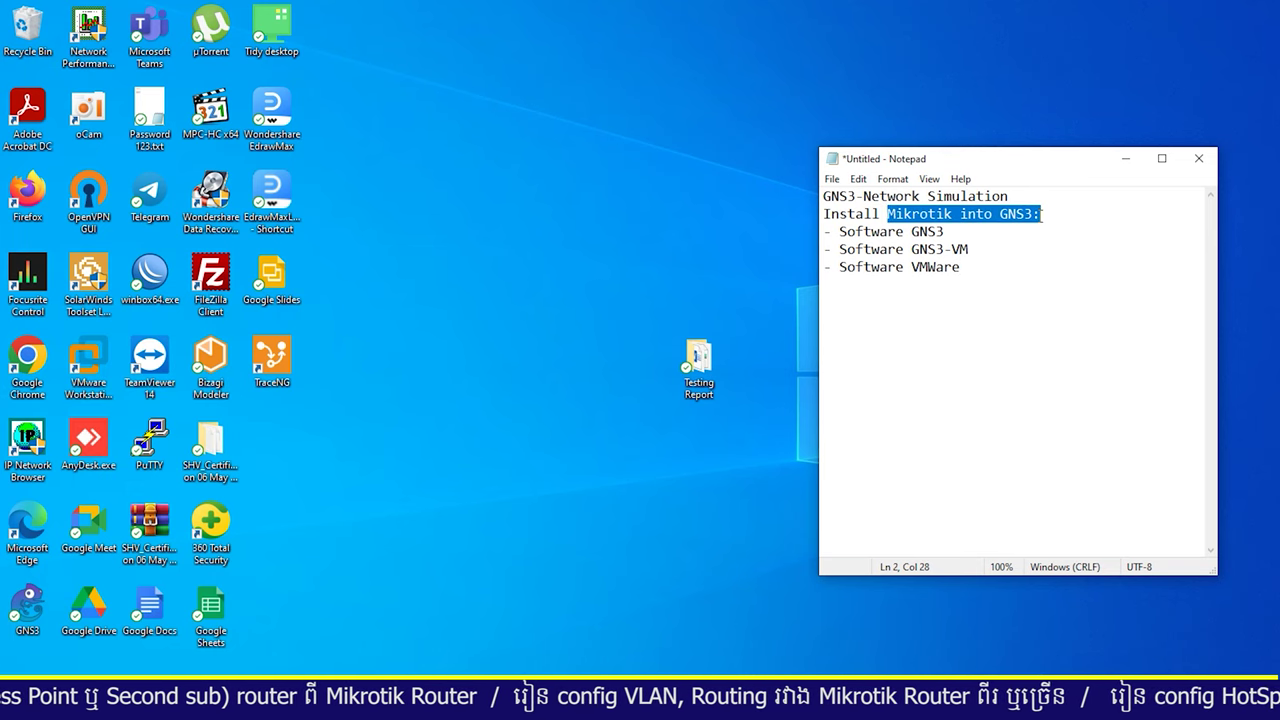
pyautogui.click(948, 236)
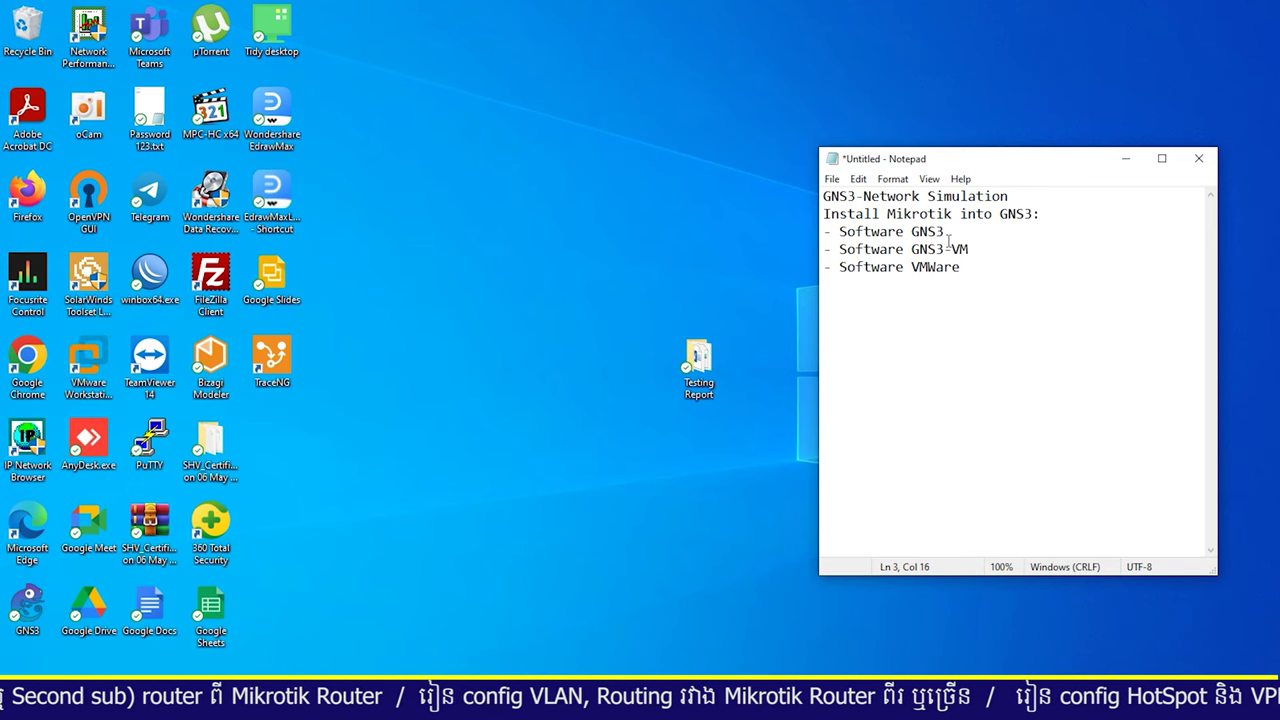
# - Start a fourth list item with a hyphen on a new line below the VMWare item
pyautogui.click(966, 267)
pyautogui.press('Return')
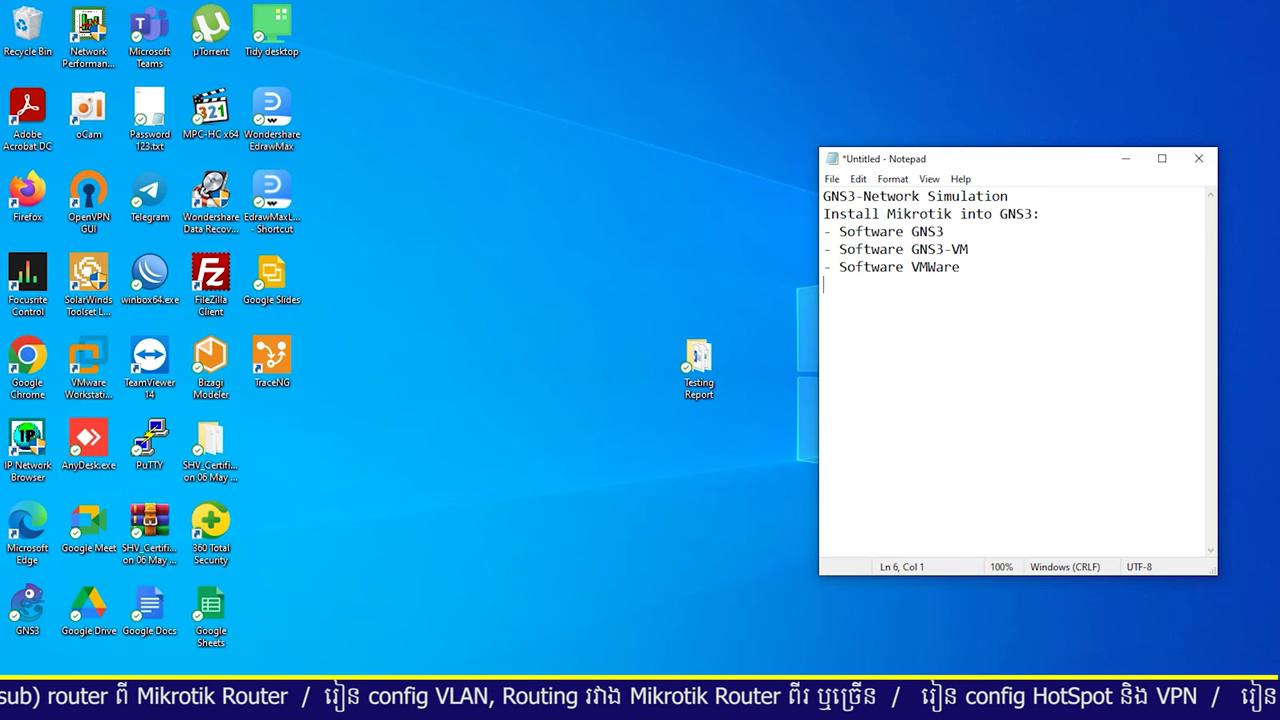
pyautogui.write('-')
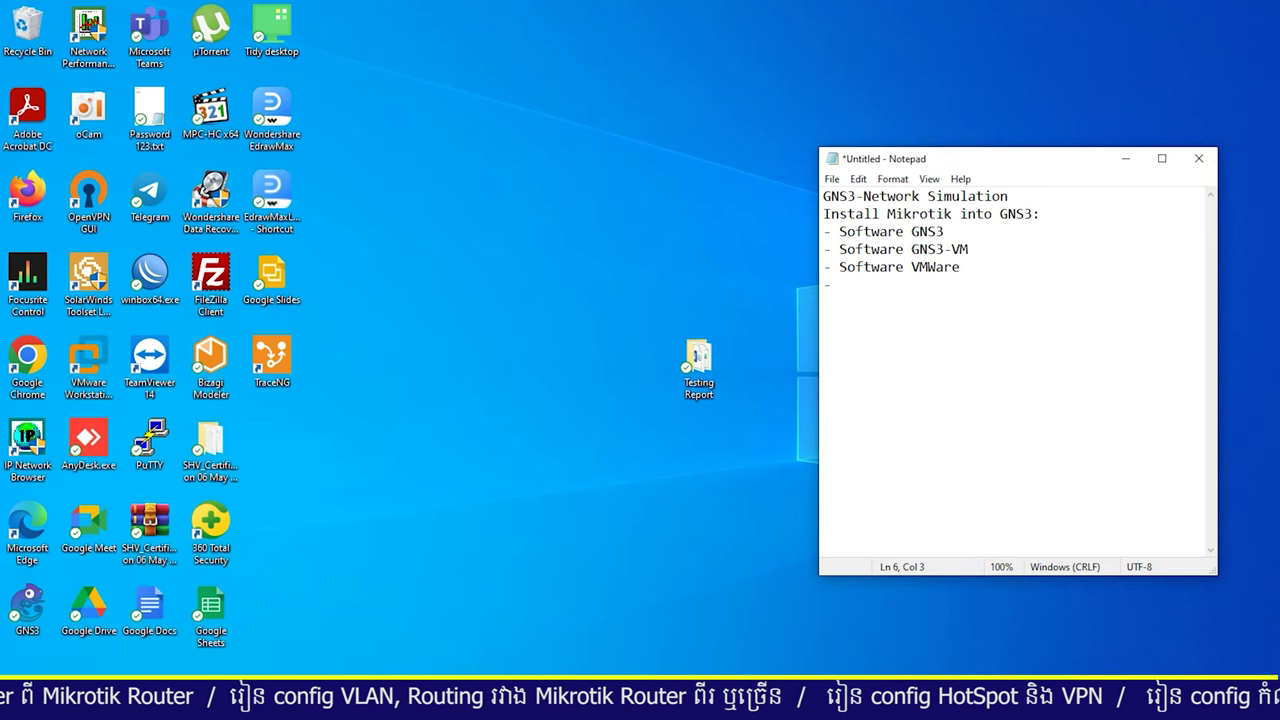
pyautogui.write(' Soft')
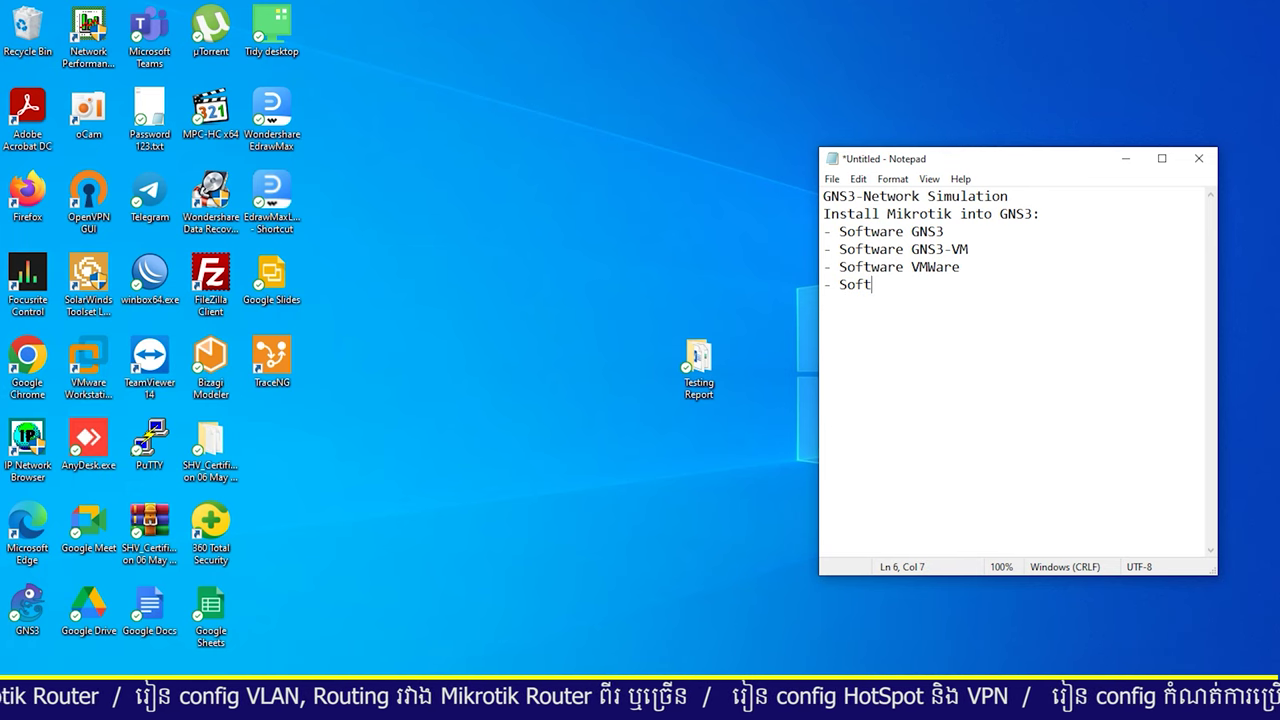
pyautogui.write('ware Mi')
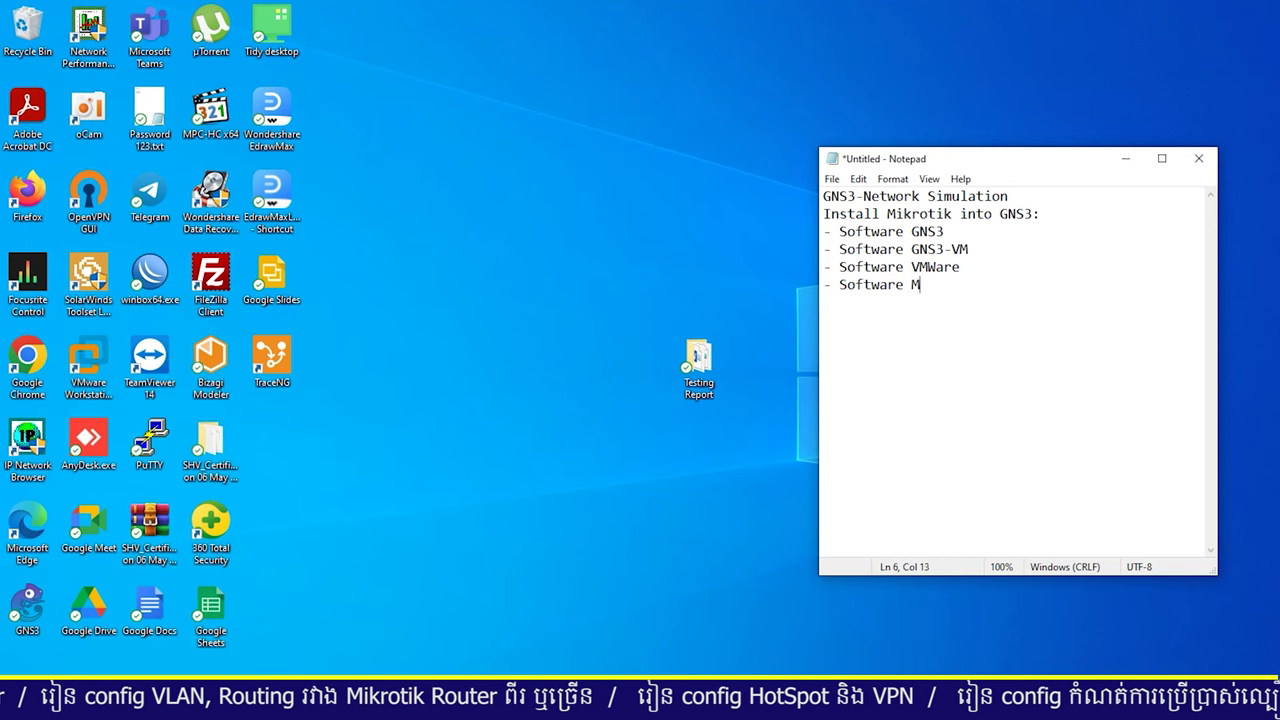
pyautogui.press('BackSpace')
pyautogui.press('BackSpace')
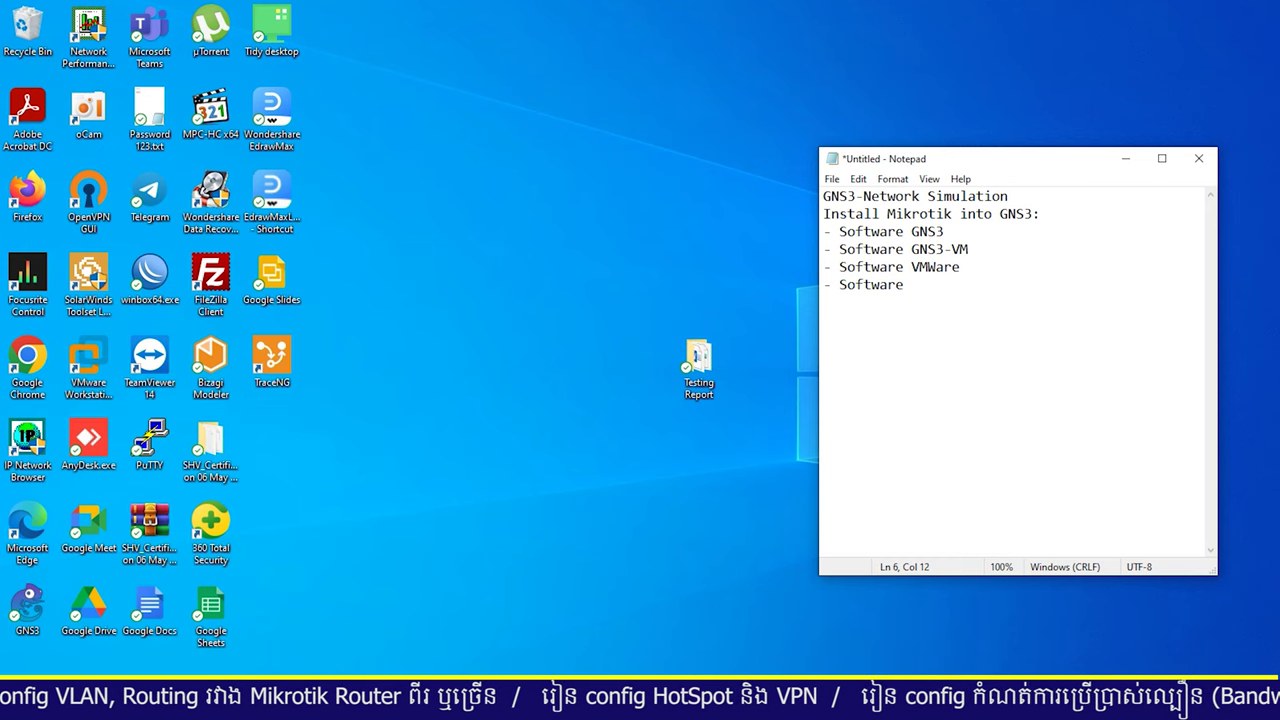
pyautogui.press('BackSpace')
pyautogui.press('BackSpace')
pyautogui.press('BackSpace')
pyautogui.press('BackSpace')
pyautogui.press('BackSpace')
pyautogui.press('BackSpace')
pyautogui.press('BackSpace')
pyautogui.press('BackSpace')
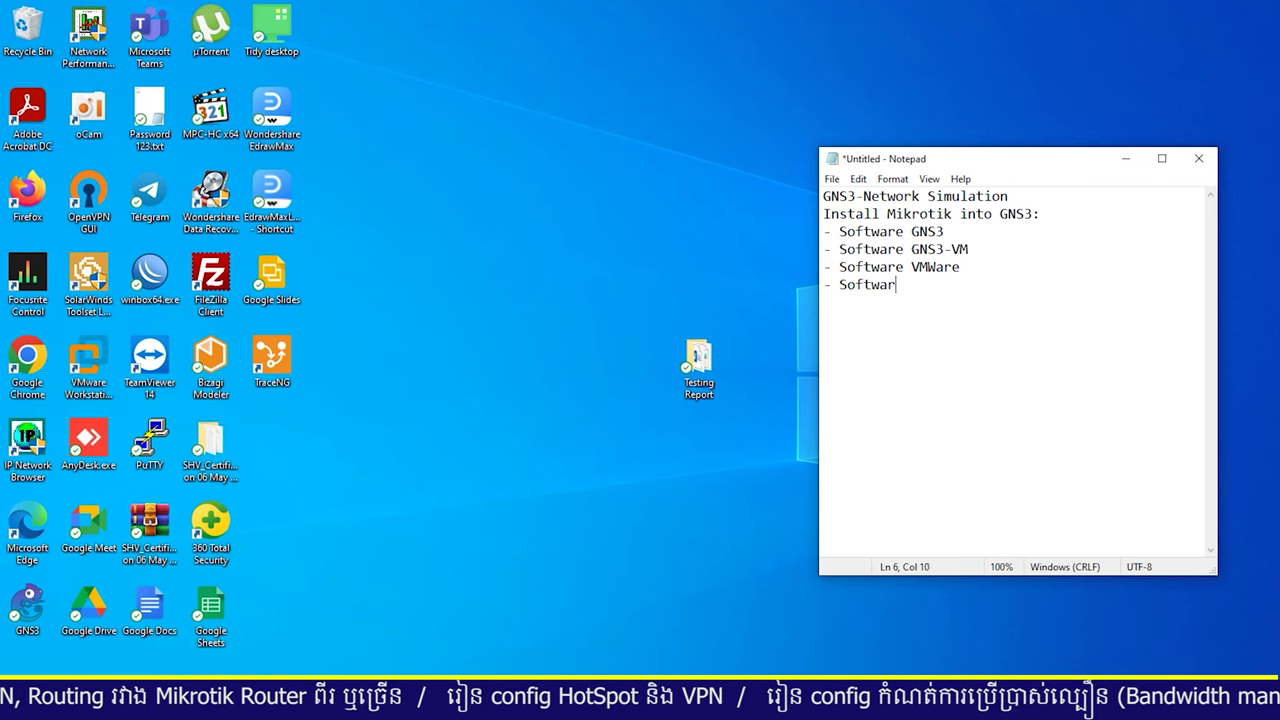
pyautogui.press('BackSpace')
# - Write "image Mikrotik CHR" as the text of the fourth list item
pyautogui.write('im')
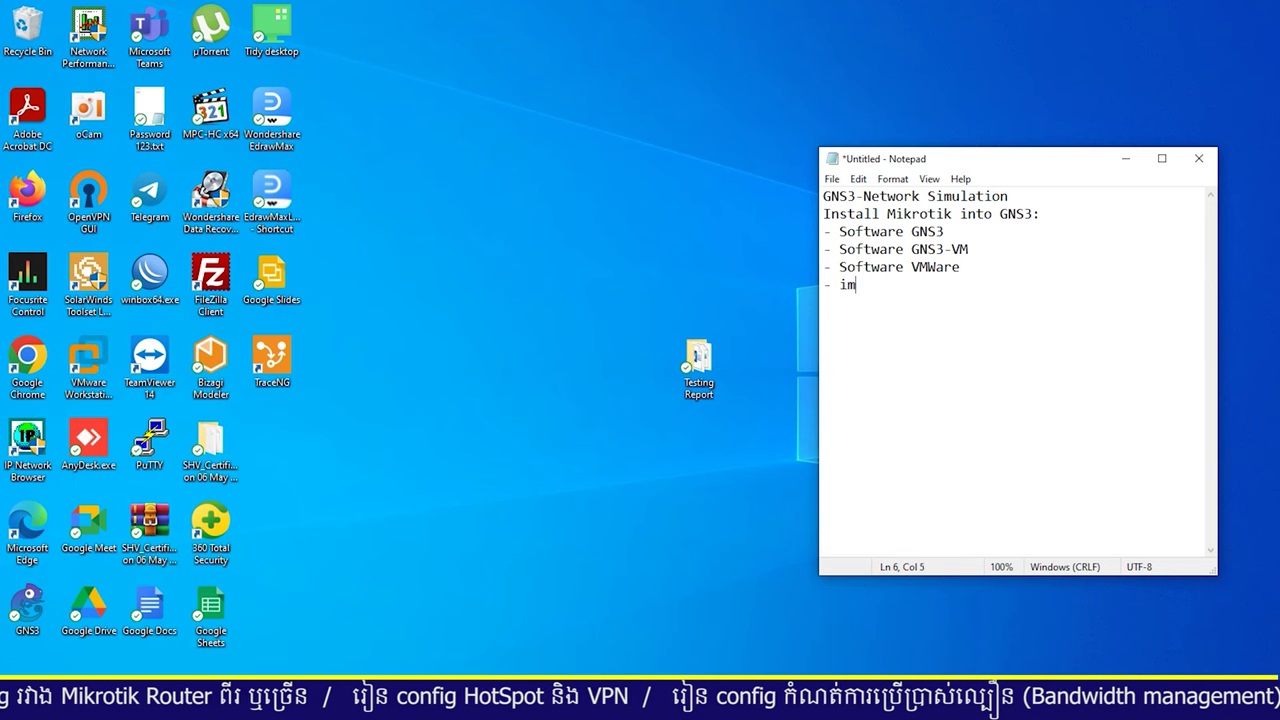
pyautogui.write('age Mikrotik')
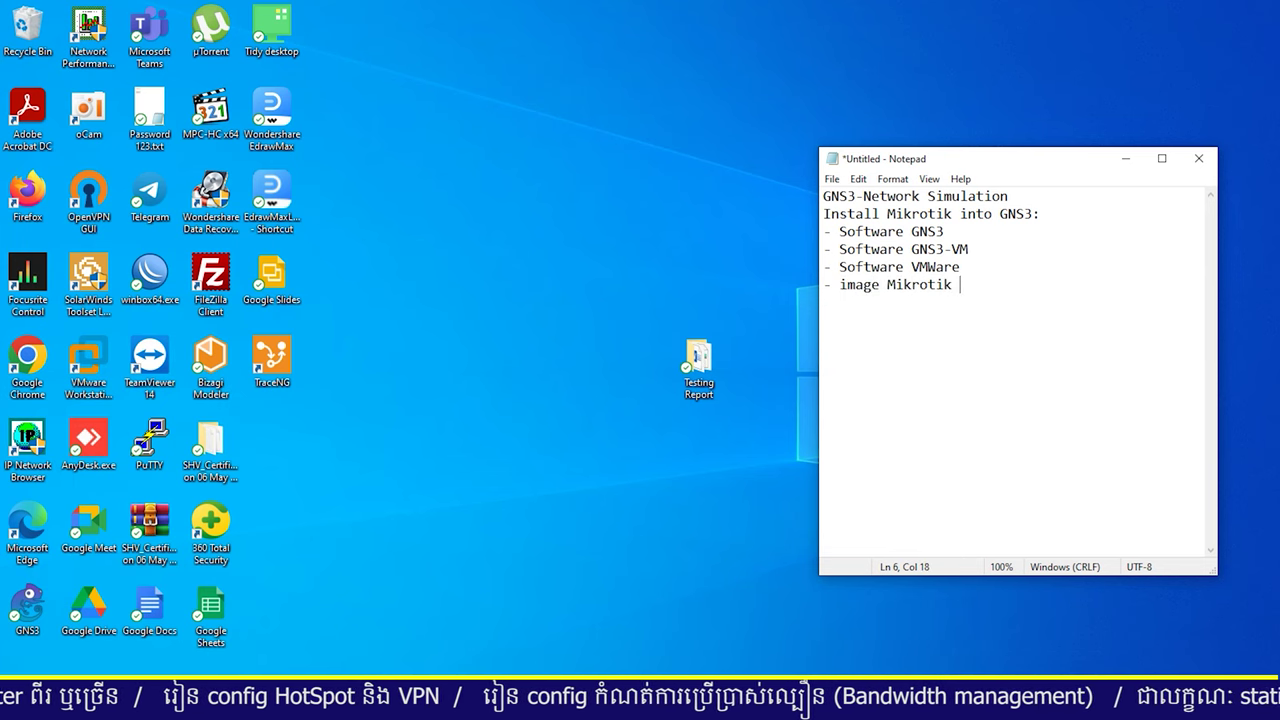
pyautogui.write(' CHR')
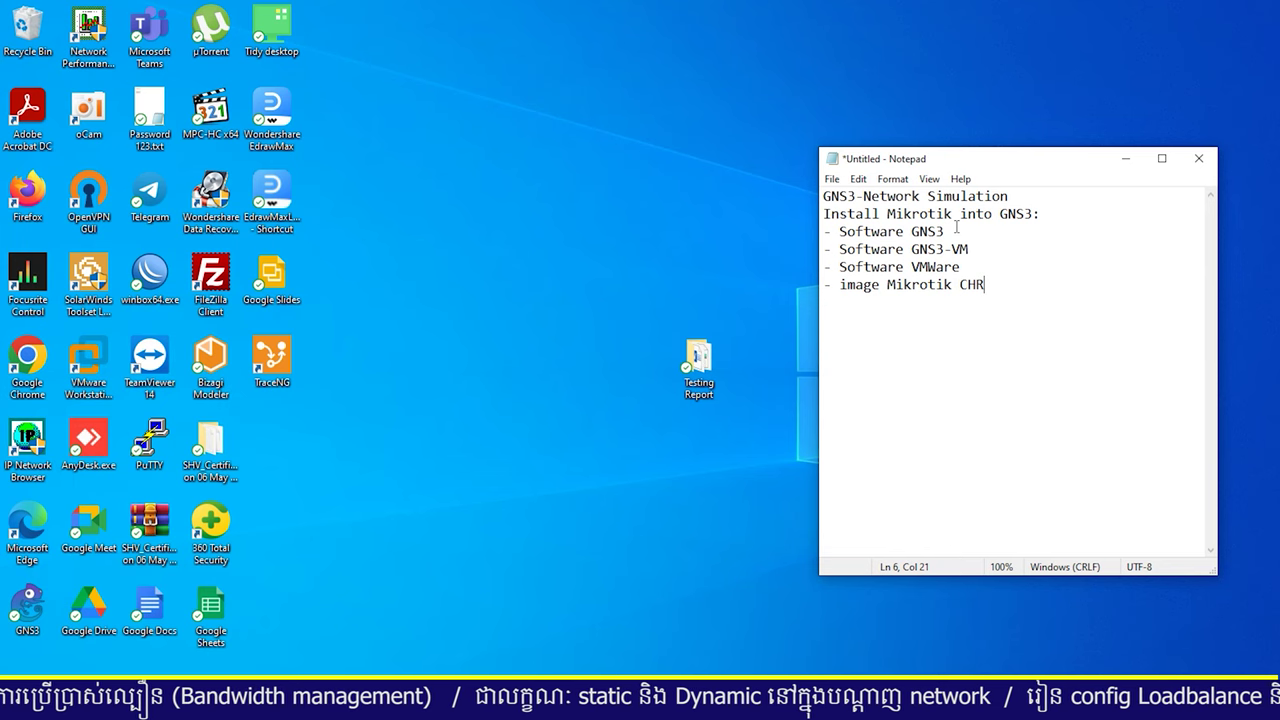
pyautogui.moveTo(957, 227); pyautogui.dragTo(825, 232)
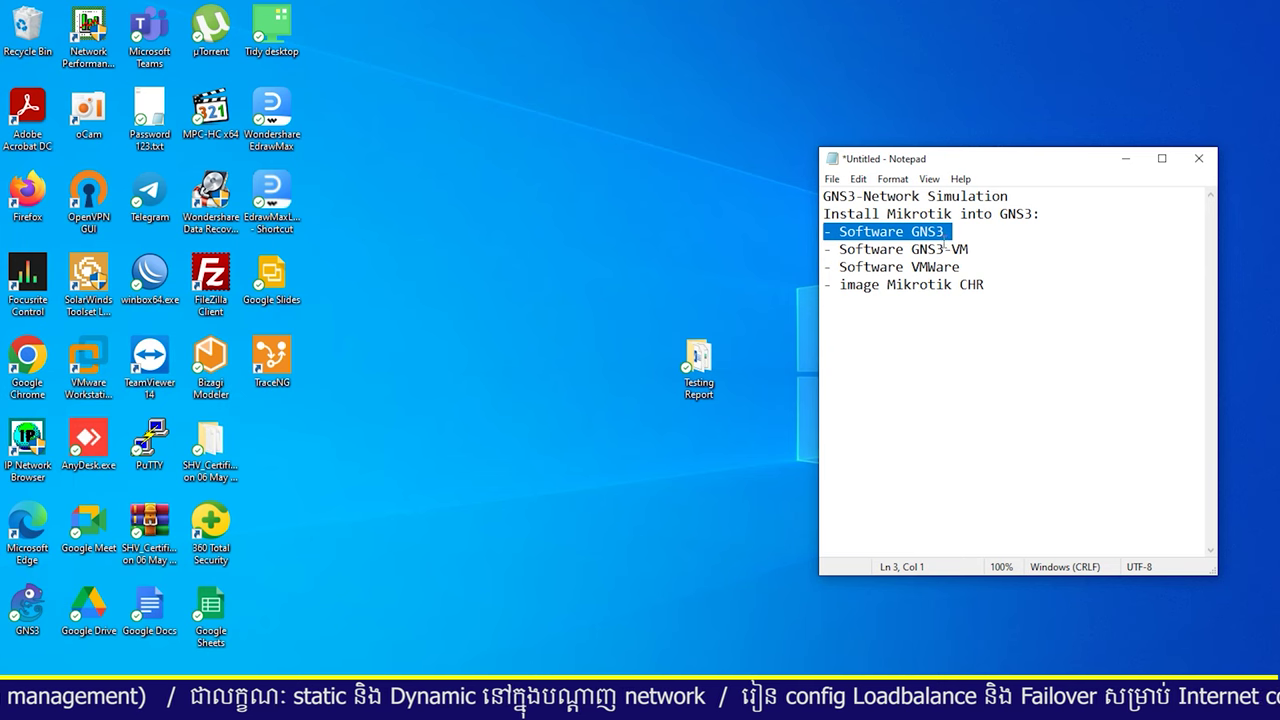
pyautogui.moveTo(976, 250); pyautogui.dragTo(823, 231)
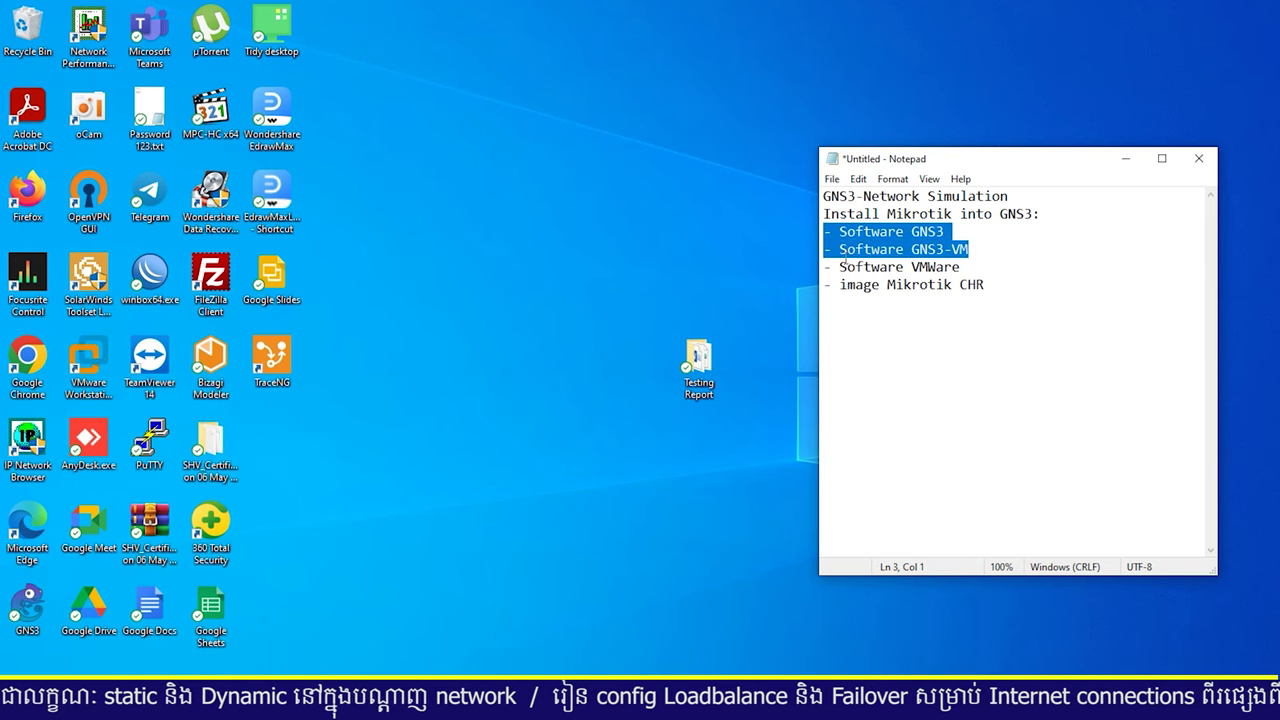
pyautogui.moveTo(962, 268); pyautogui.dragTo(897, 268)
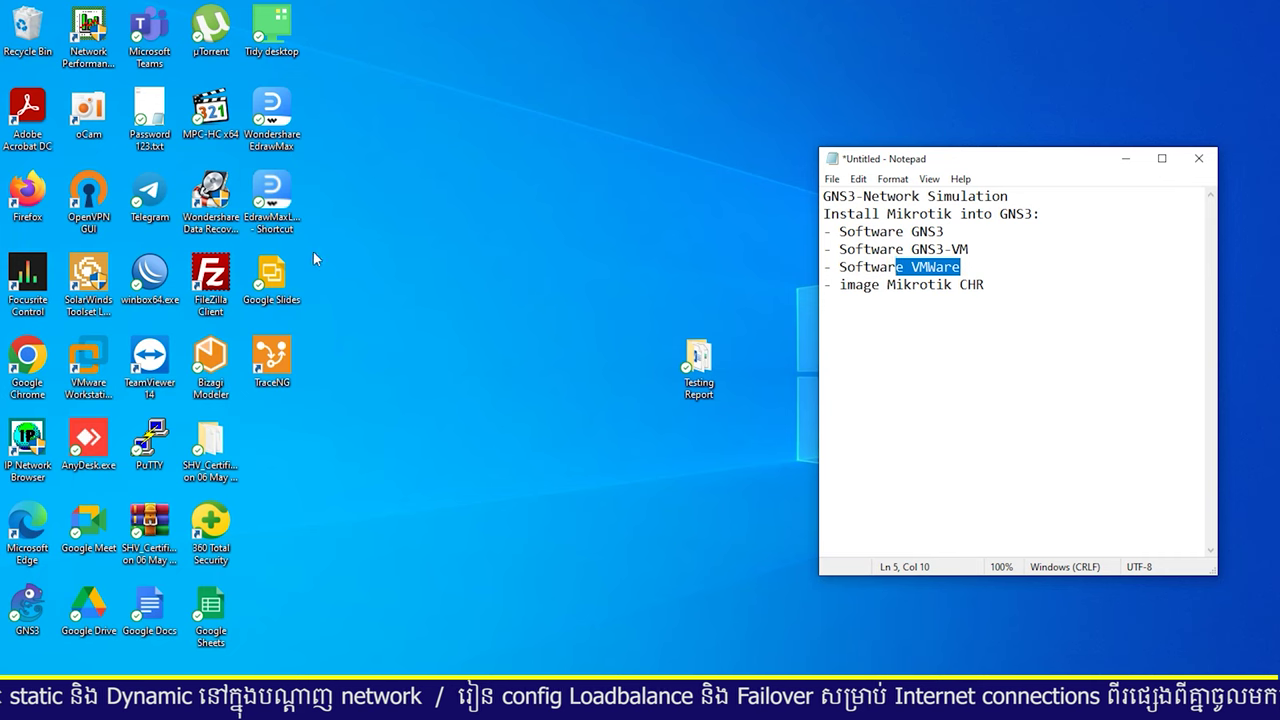
pyautogui.click(90, 392)
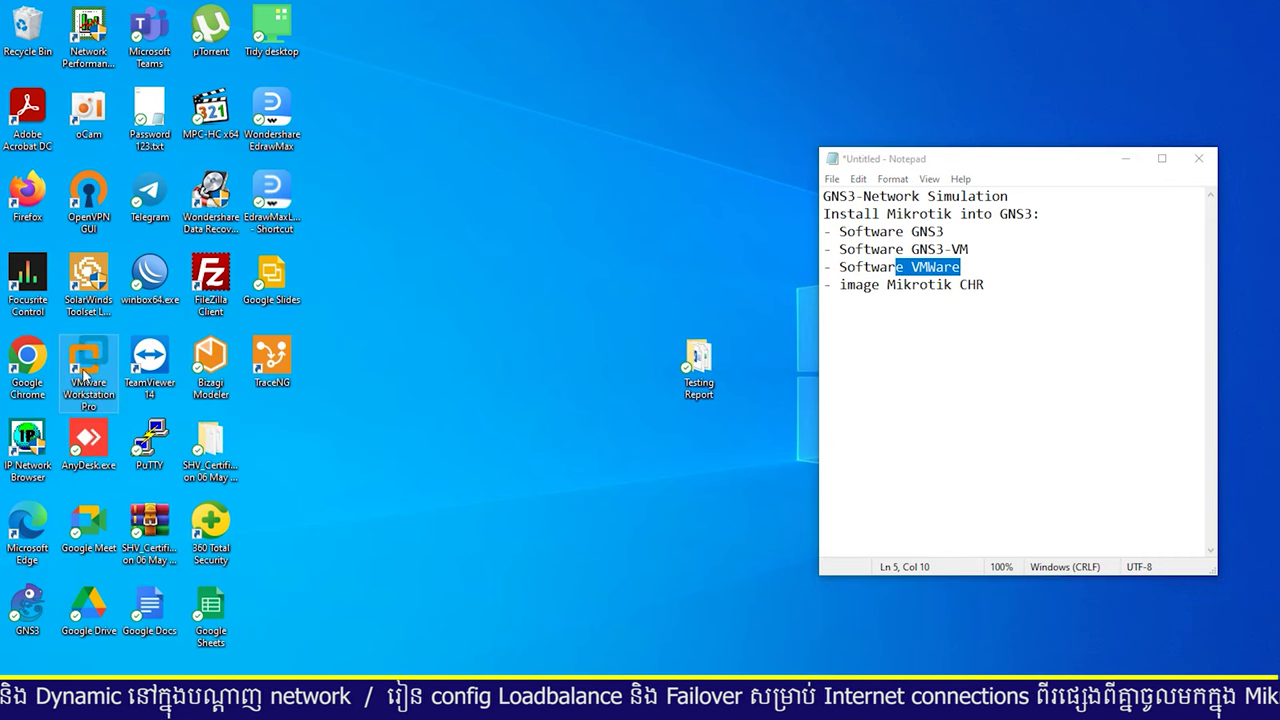
pyautogui.click(97, 385)
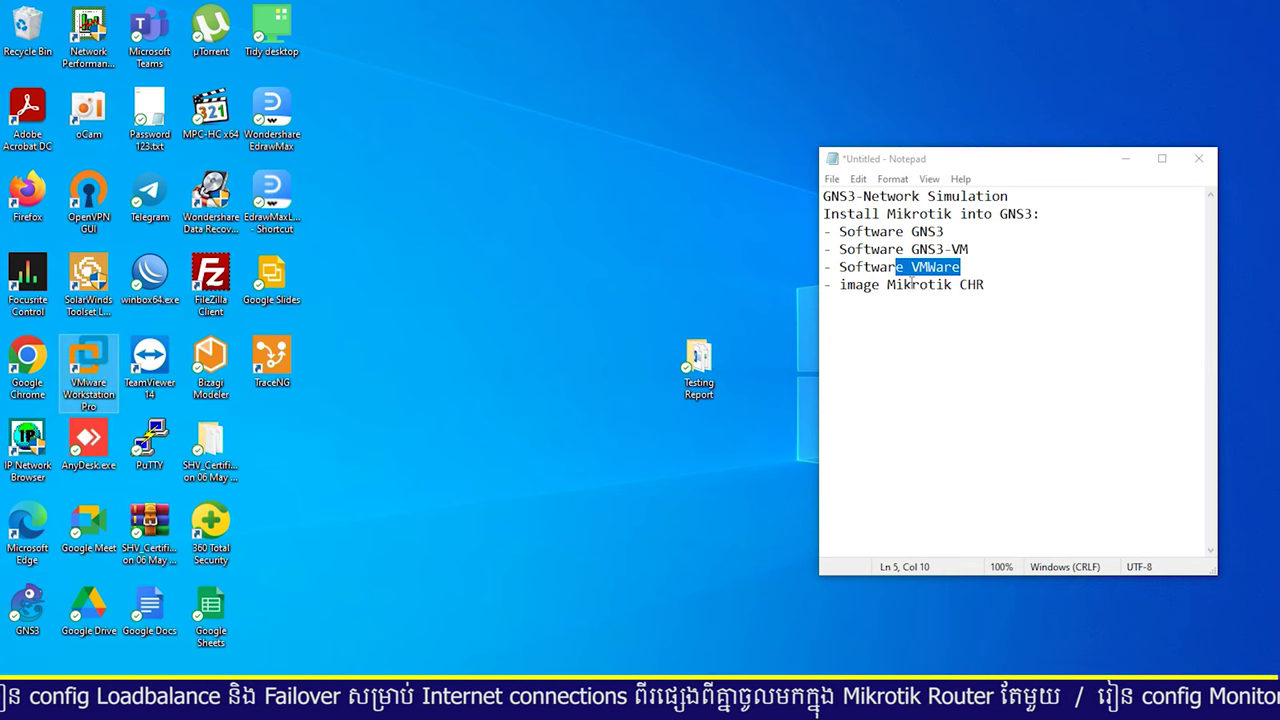
pyautogui.moveTo(887, 285); pyautogui.dragTo(985, 286)
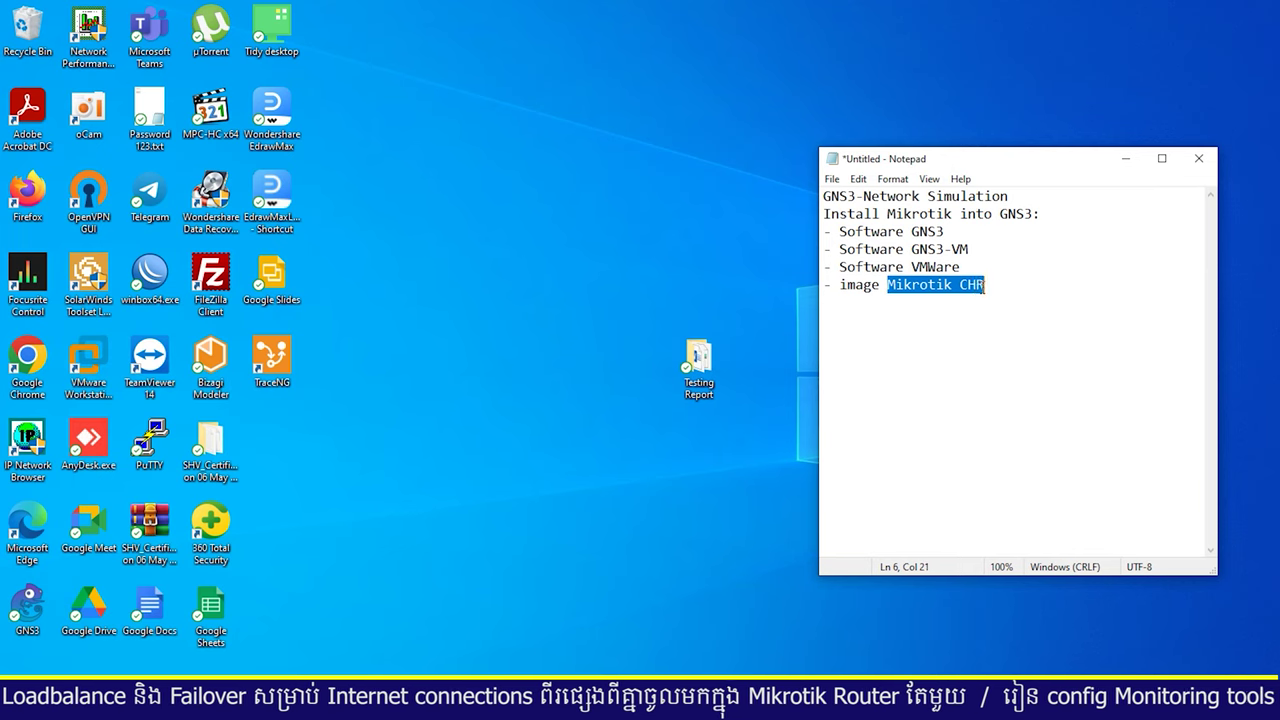
pyautogui.click(982, 281)
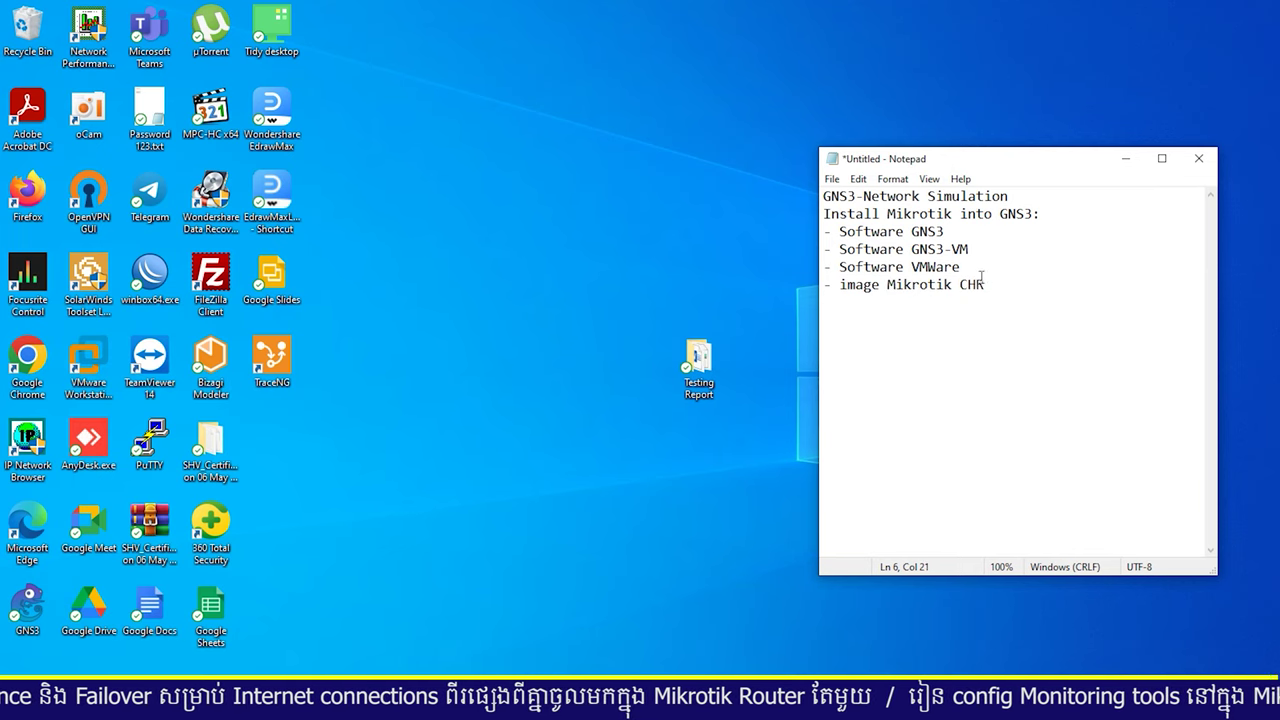
# - Place the text cursor at the end of the "Software GNS3" list item
pyautogui.press('Up')
pyautogui.press('Up')
pyautogui.press('Up')
pyautogui.click(485, 700)
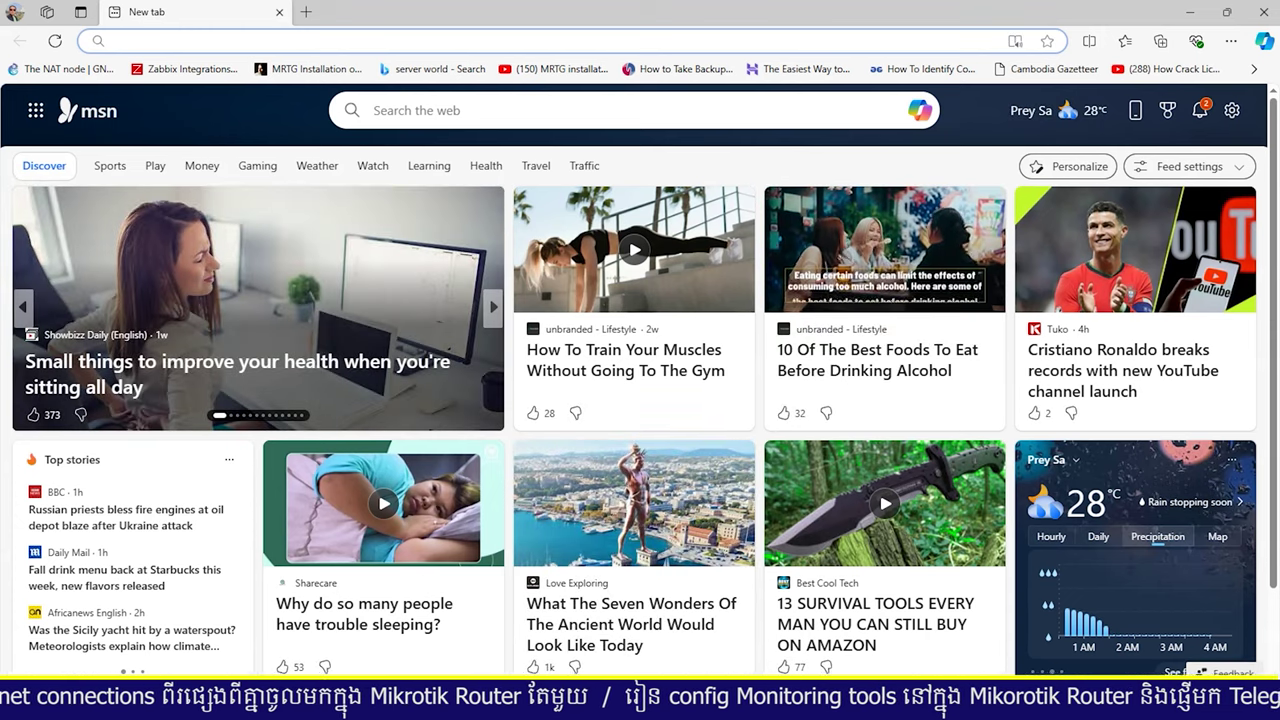
pyautogui.write('www.')
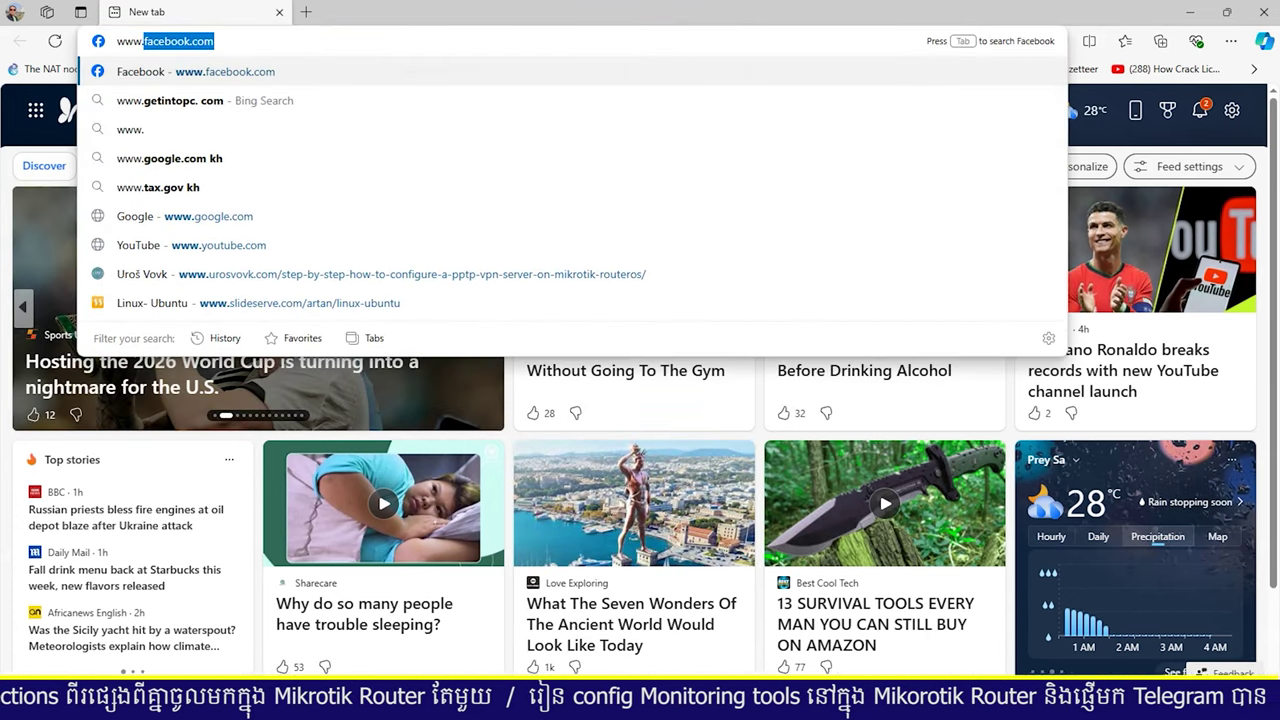
pyautogui.write('gn')
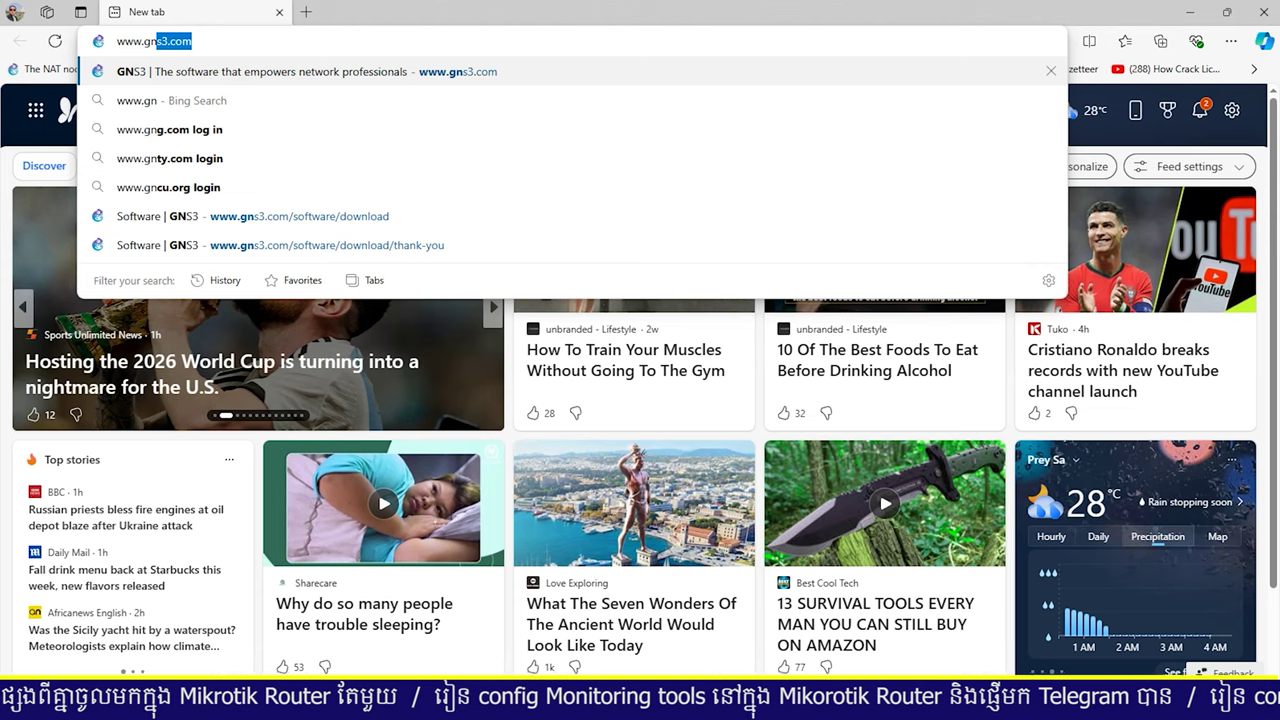
pyautogui.write('s3.com')
pyautogui.press('Return')
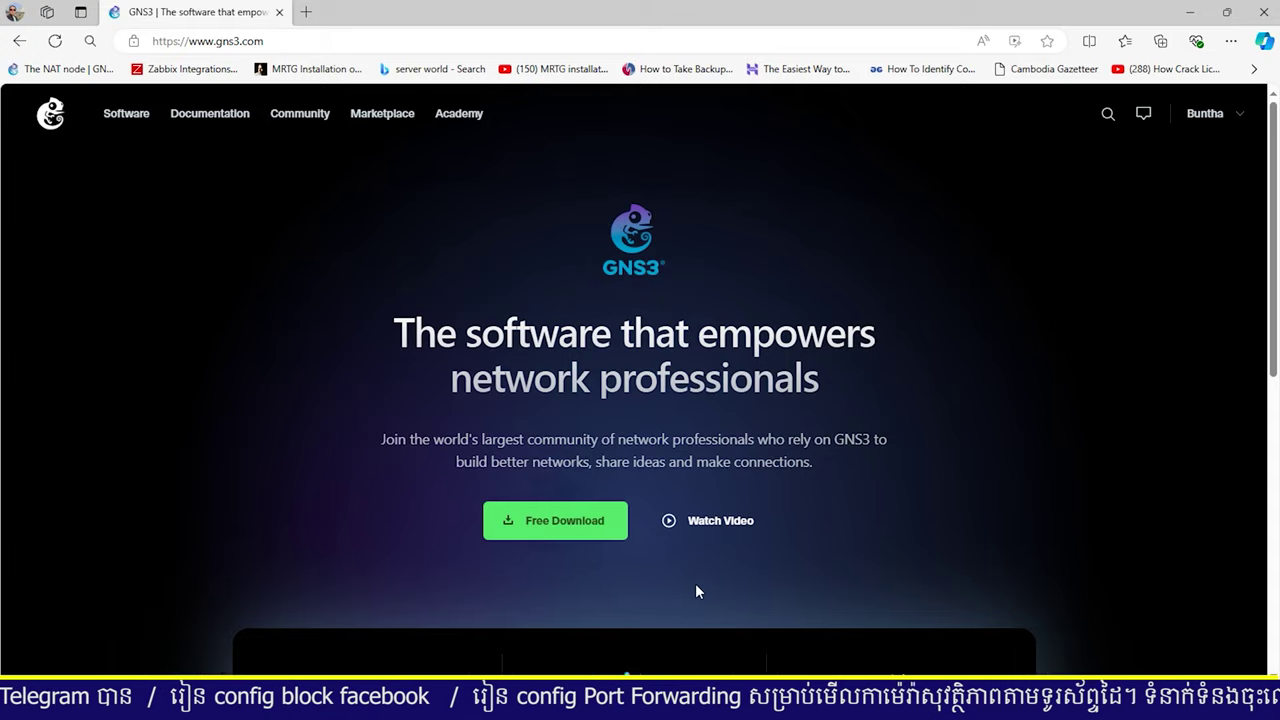
pyautogui.click(580, 524)
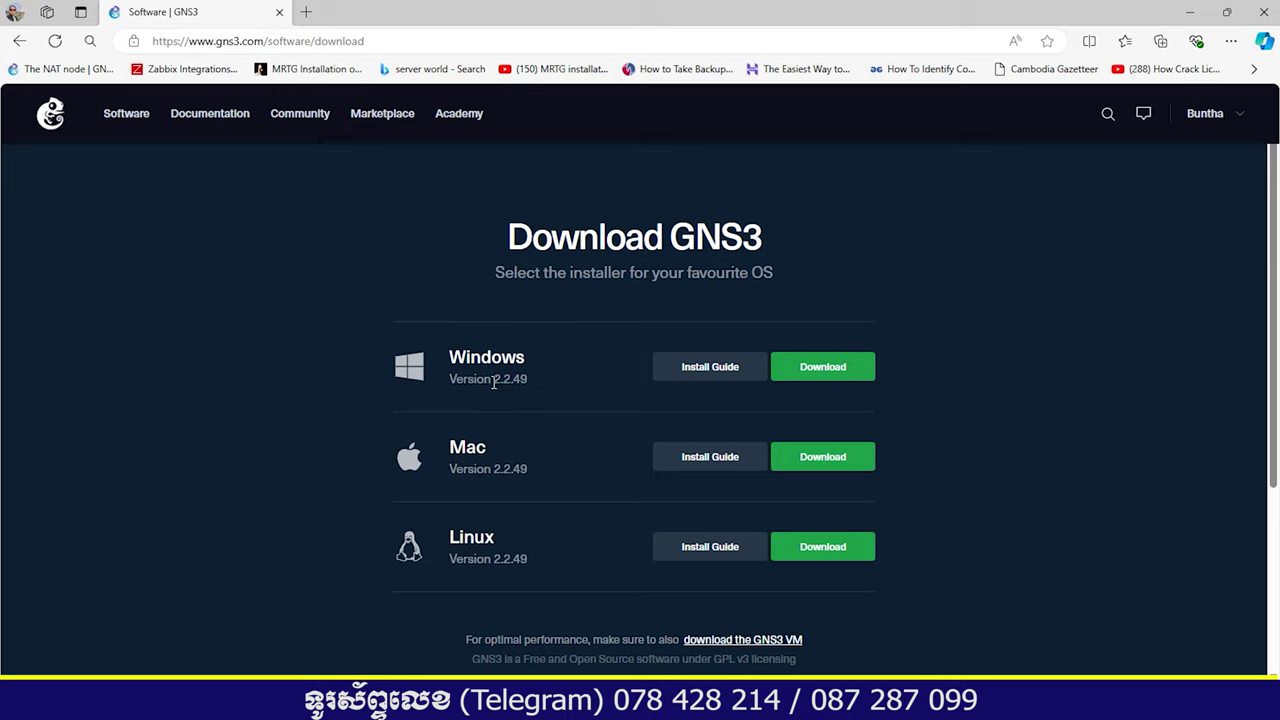
# - Copy the Windows version number 2.2.49 and append it to the GNS3 and GNS3-VM list items in Notepad
pyautogui.moveTo(494, 381); pyautogui.dragTo(527, 382)
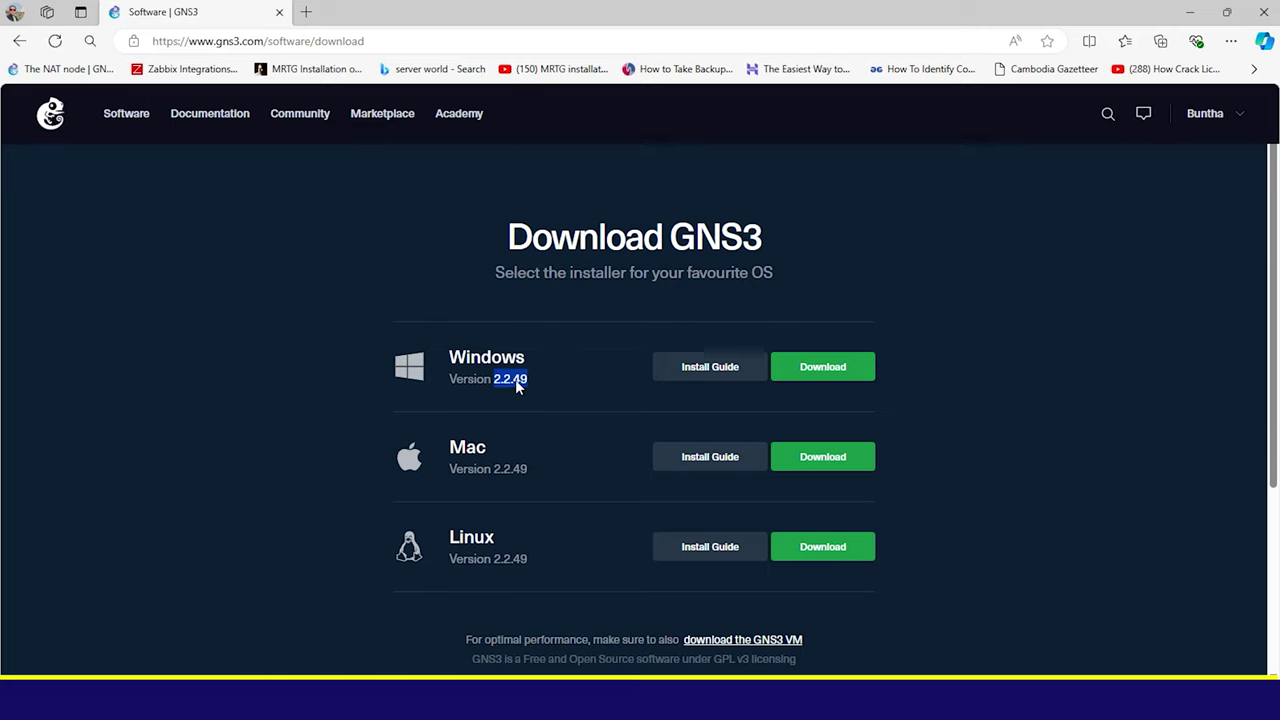
pyautogui.rightClick(518, 386)
pyautogui.click(562, 396)
pyautogui.hotkey('alt', 'Tab')
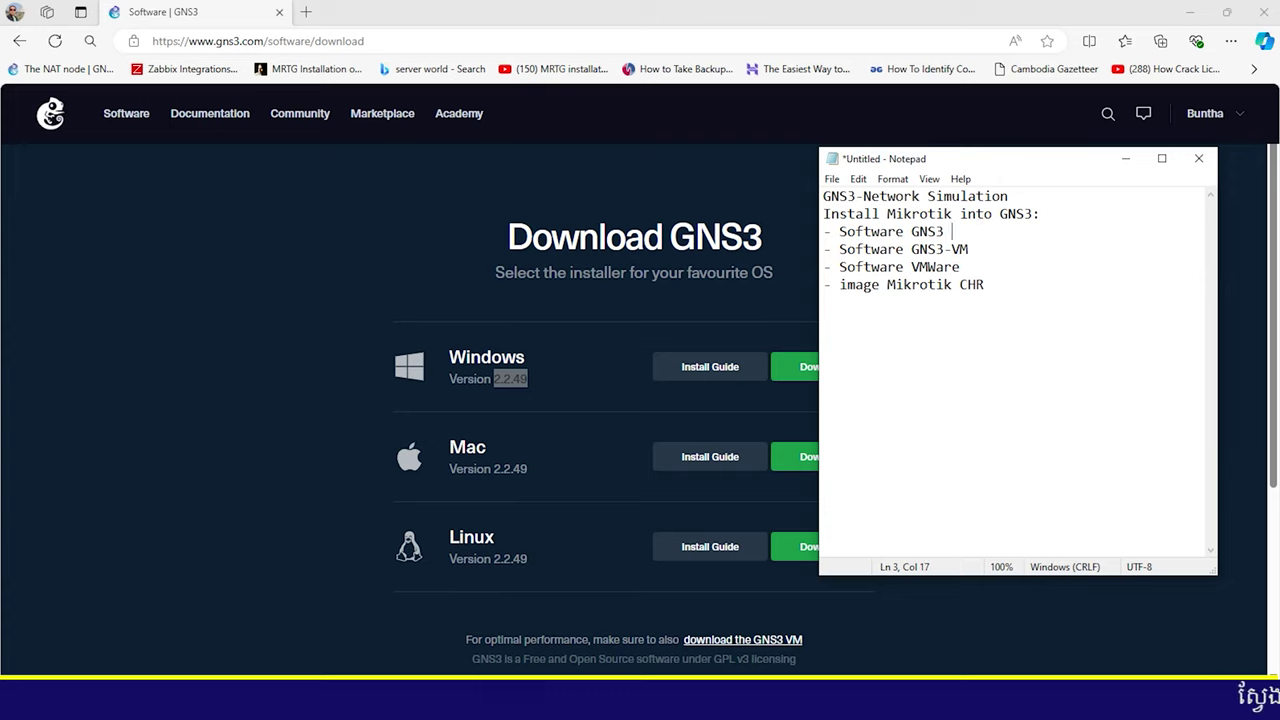
pyautogui.hotkey('ctrl', 'v')
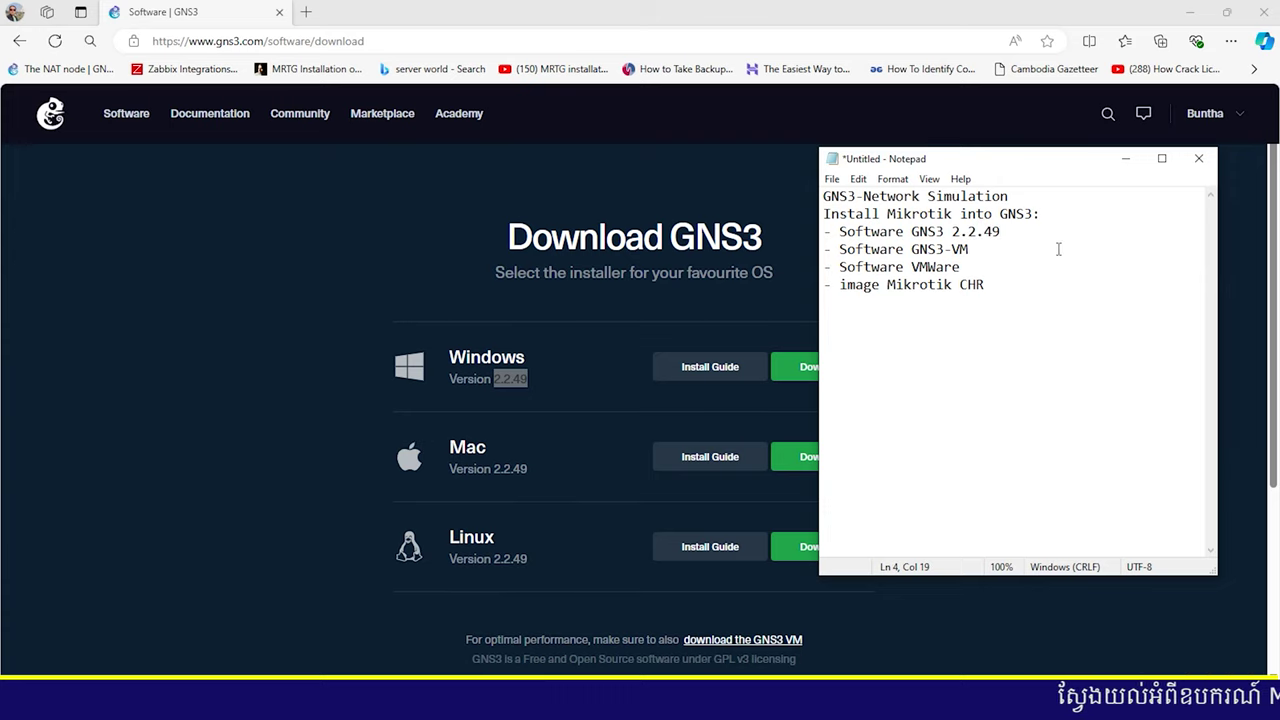
pyautogui.hotkey('ctrl', 'v')
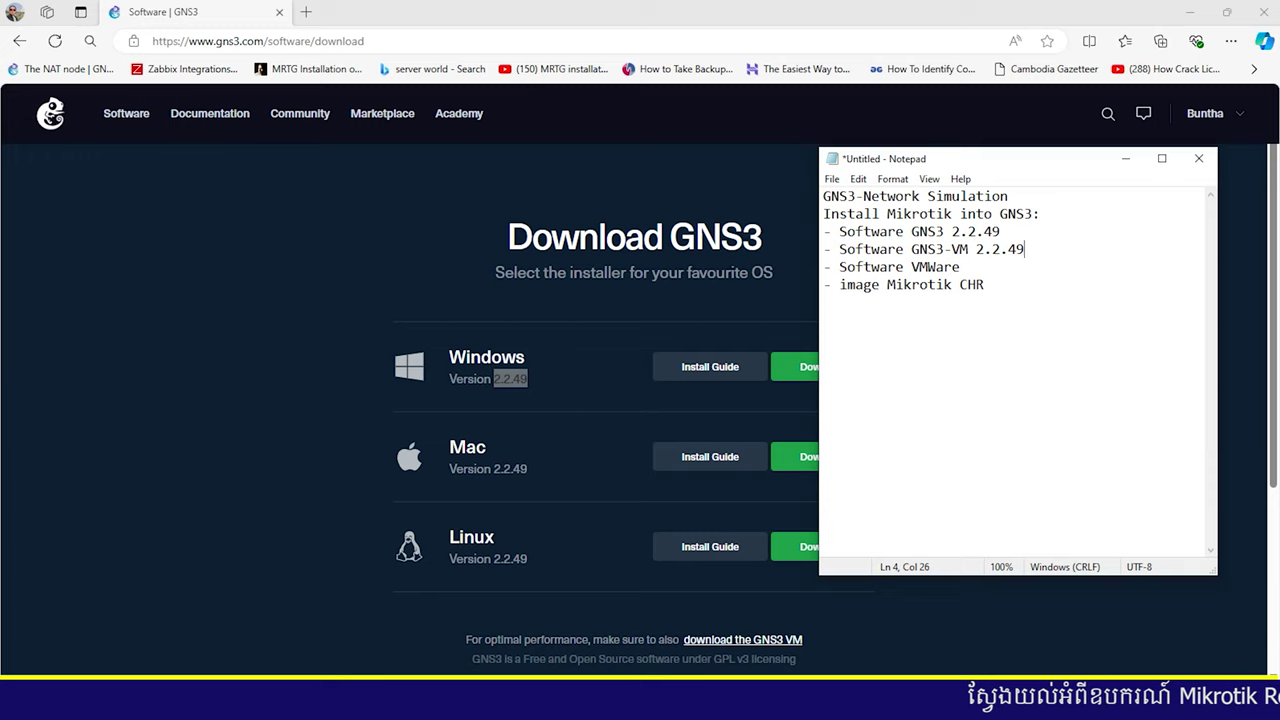
pyautogui.moveTo(1022, 249); pyautogui.dragTo(829, 231)
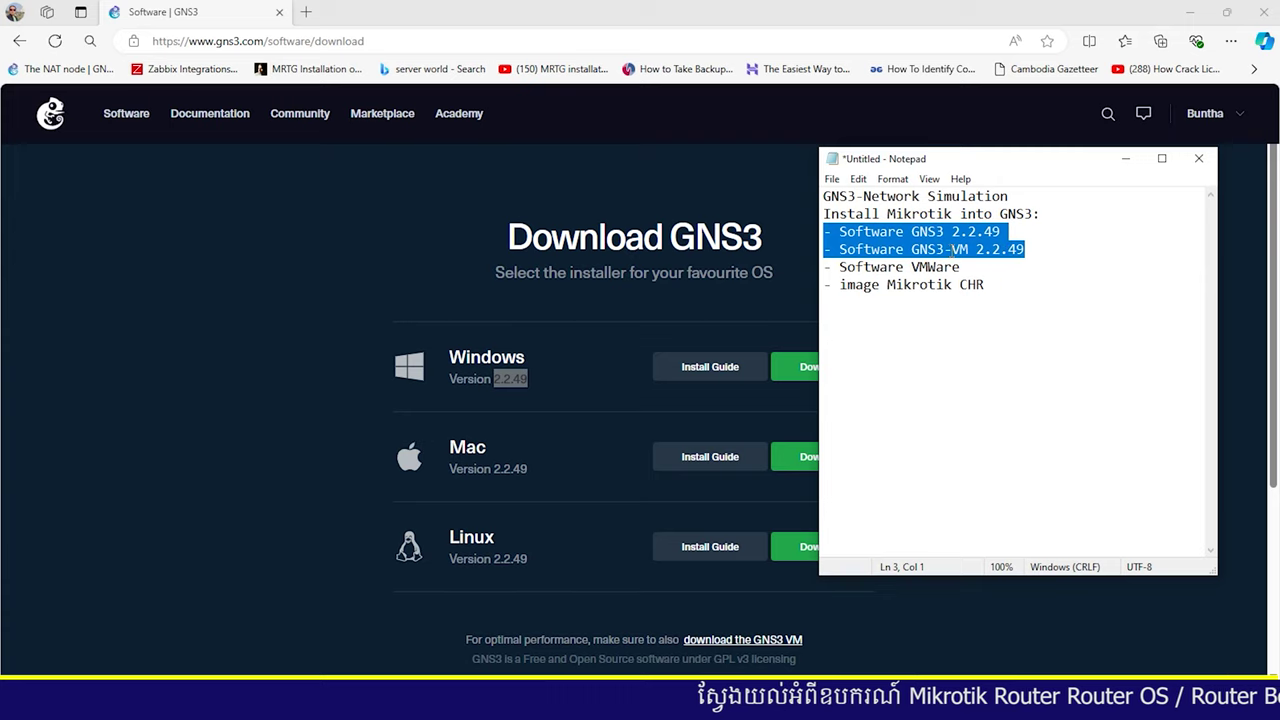
# - Return to the GNS3 download page in Edge and download the Windows installer
pyautogui.click(460, 305)
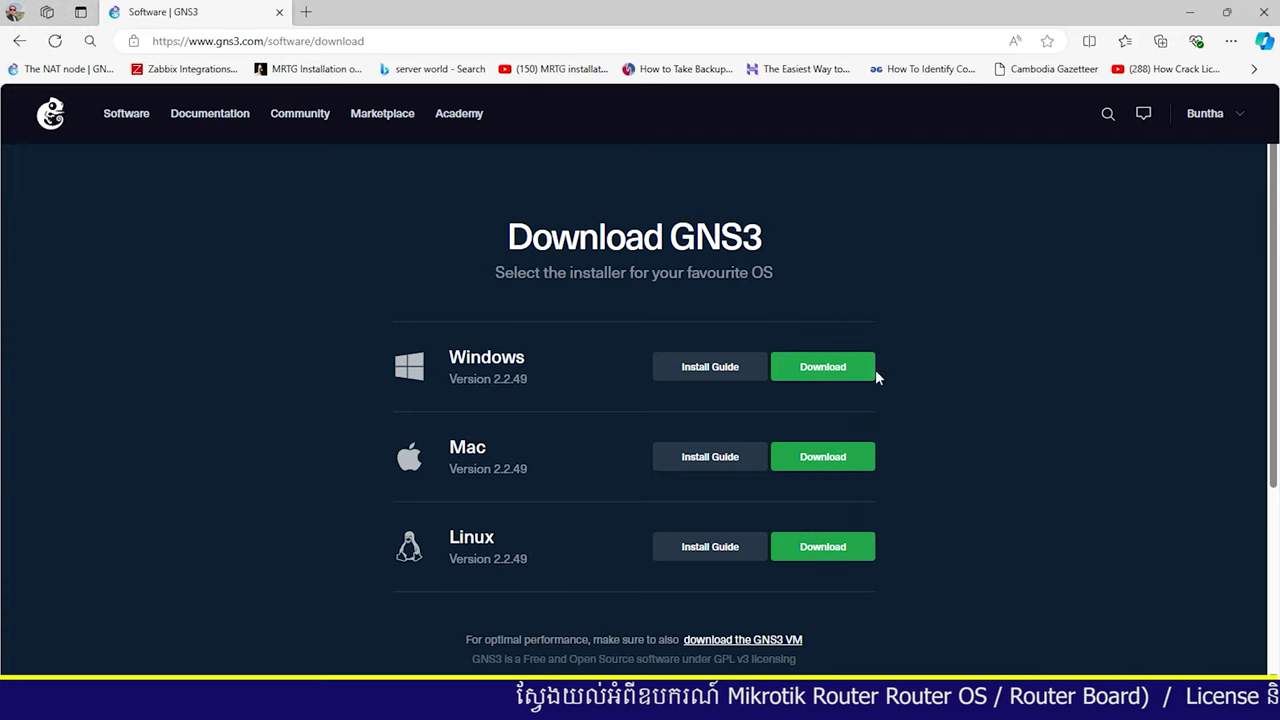
pyautogui.click(826, 370)
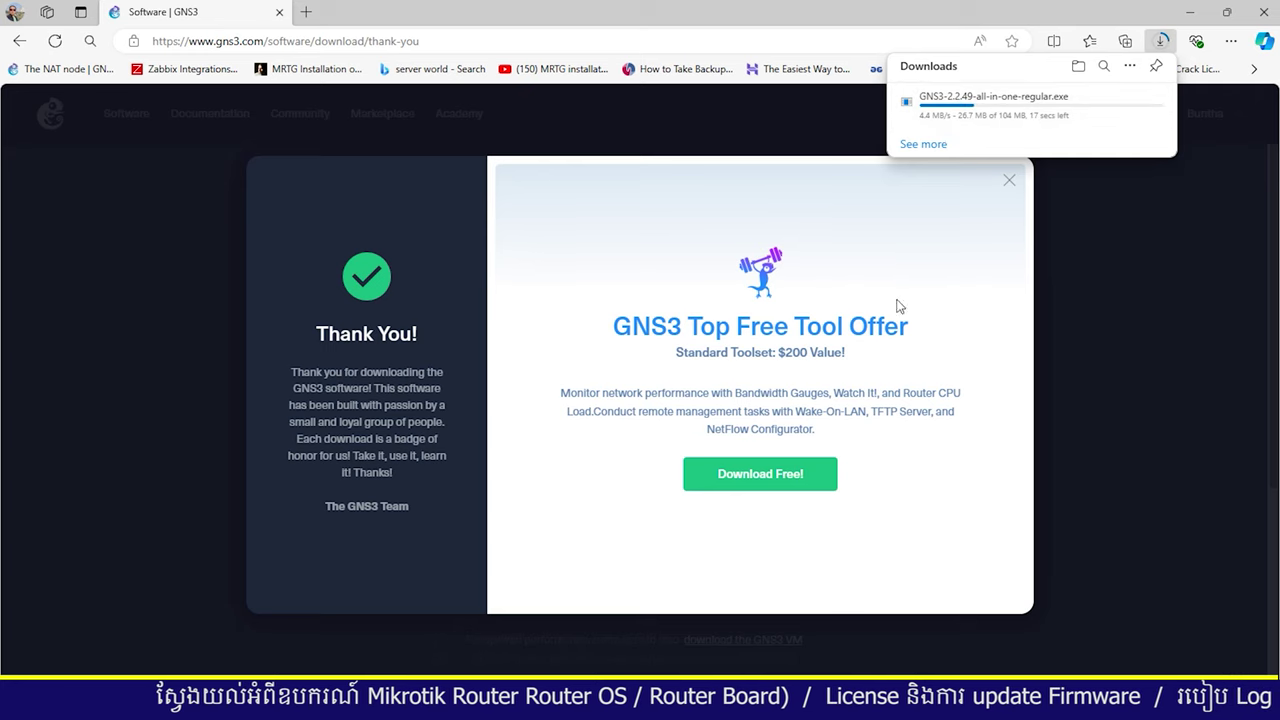
# - Open the free Standard Toolset offer, return to the GNS3 tab and dismiss the thank-you popup
pyautogui.click(785, 482)
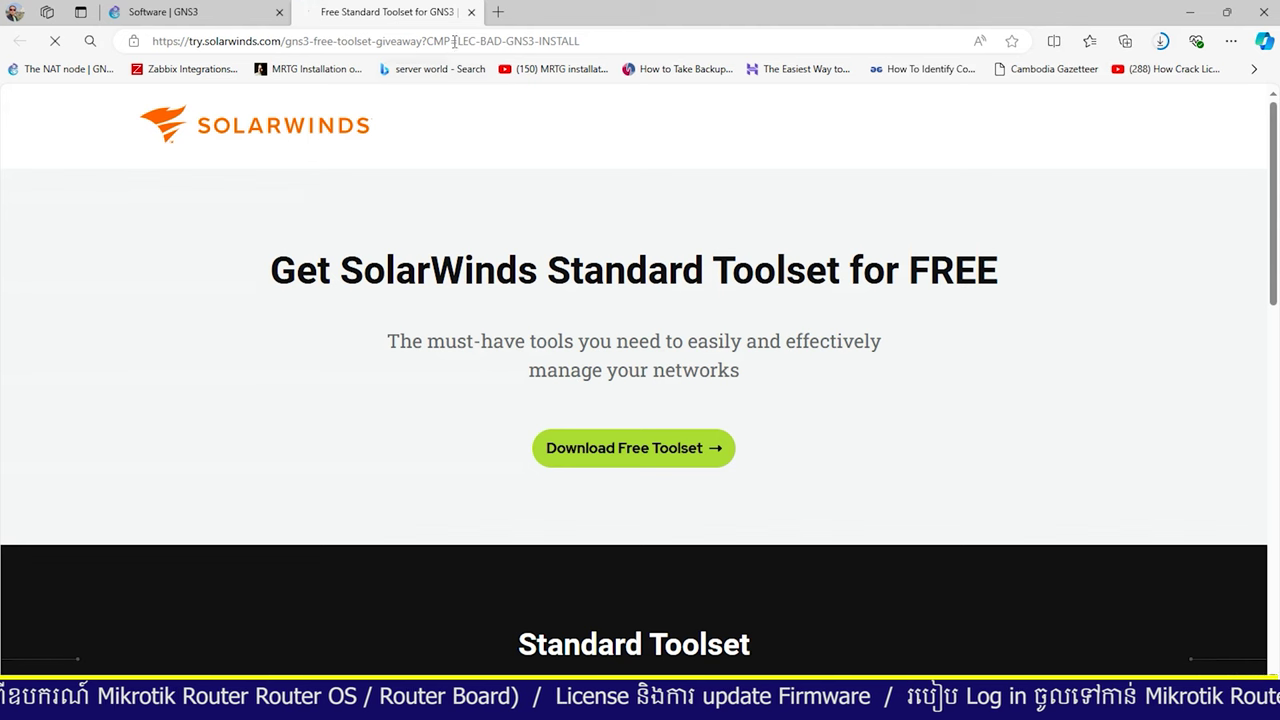
pyautogui.click(232, 14)
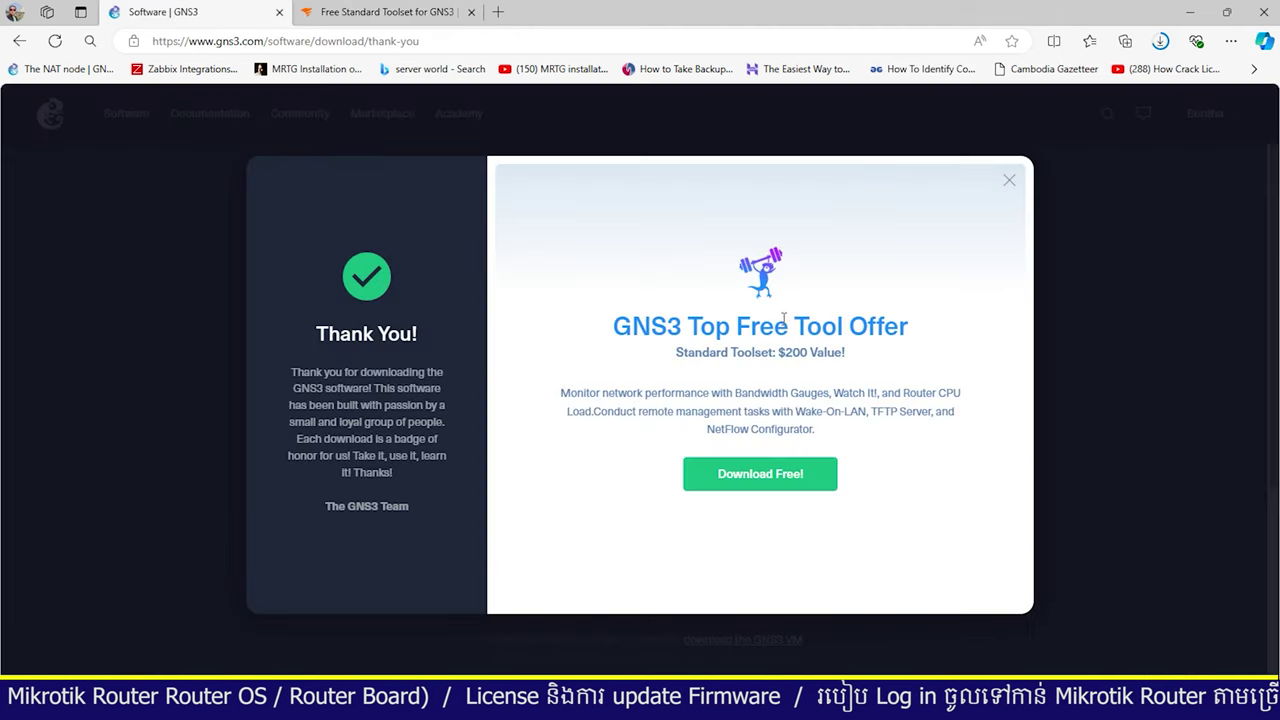
pyautogui.click(1008, 181)
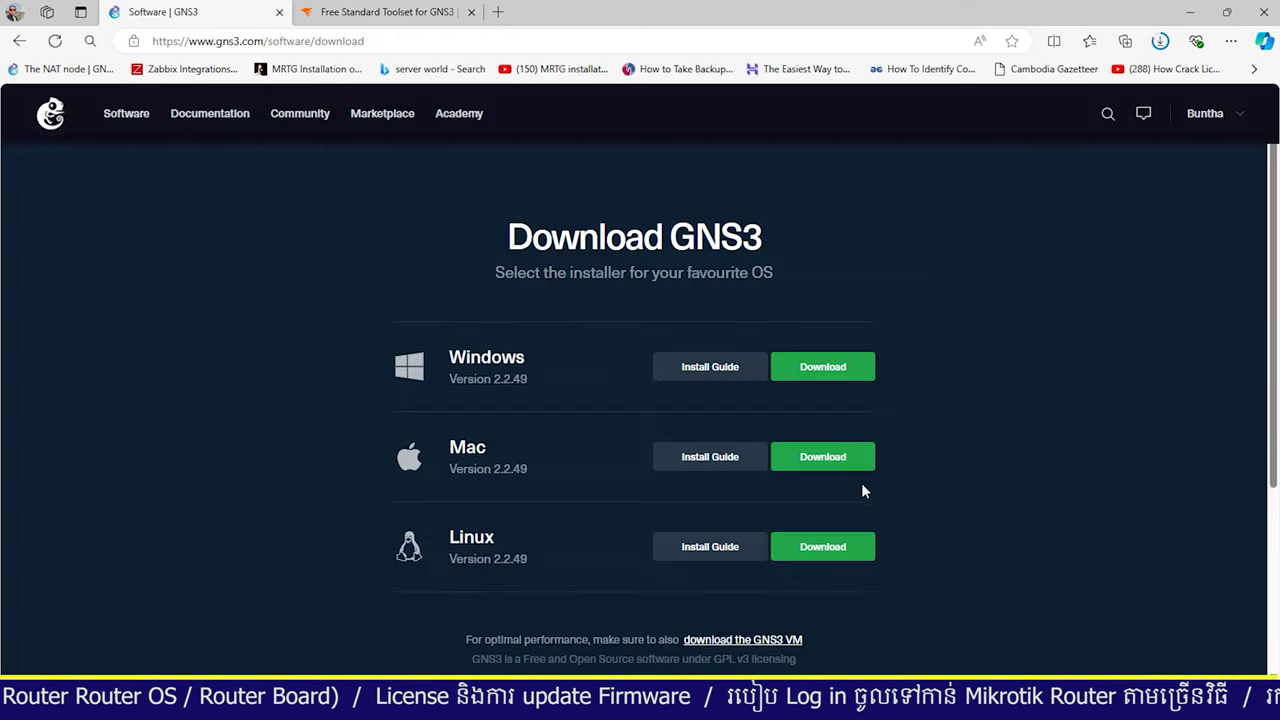
# - Open the GNS3 VM download page and download the VMware Workstation and Fusion version 2.2.49
pyautogui.scroll(-2, 729, 486)
pyautogui.scroll(3, 720, 480)
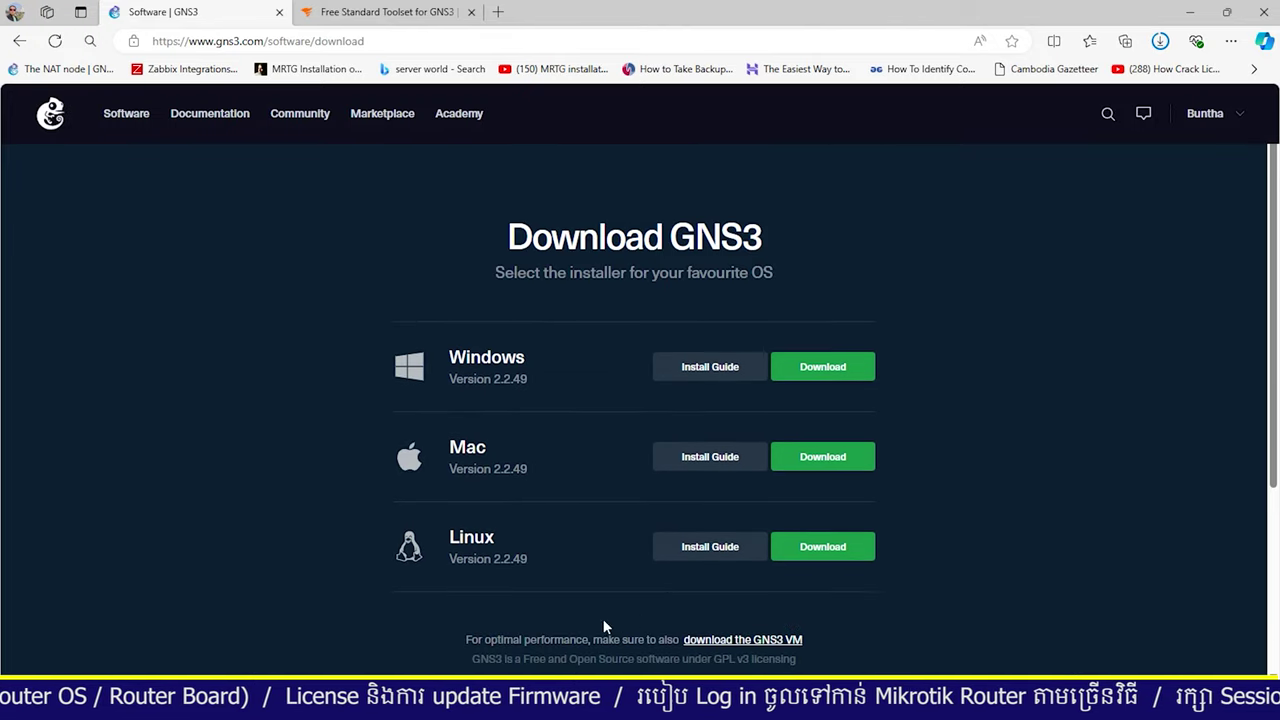
pyautogui.click(788, 643)
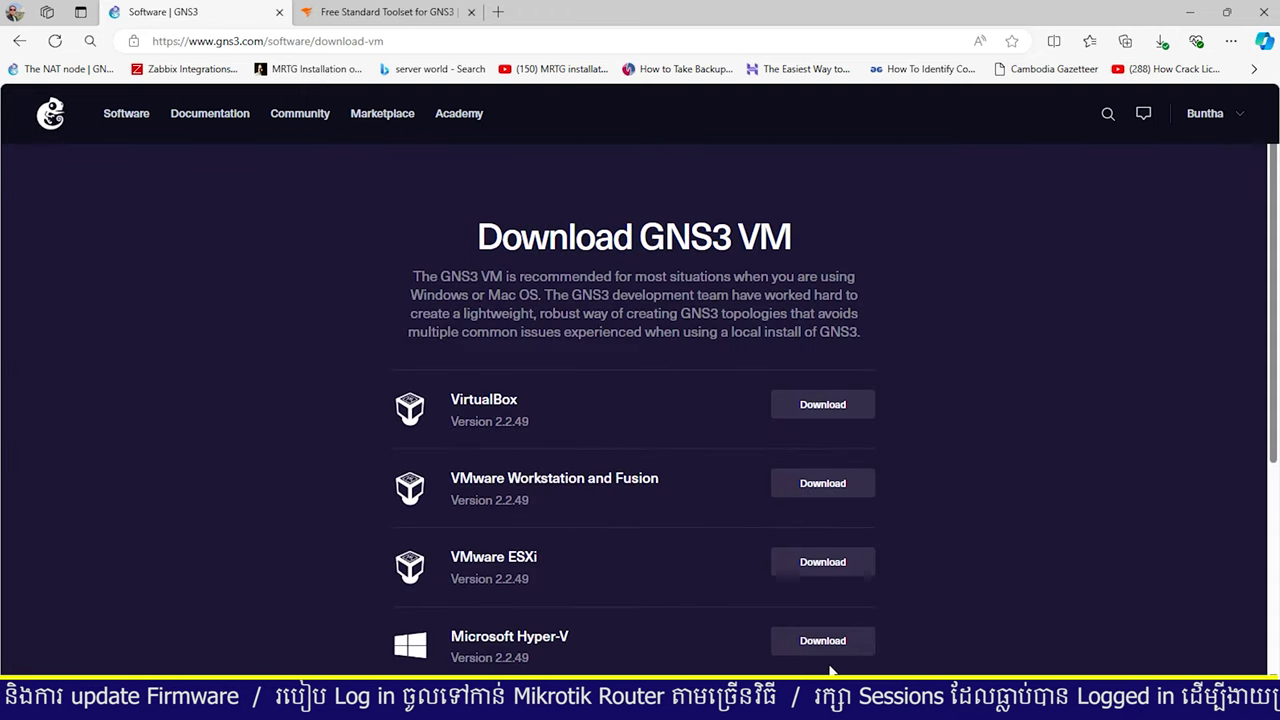
pyautogui.click(1191, 8)
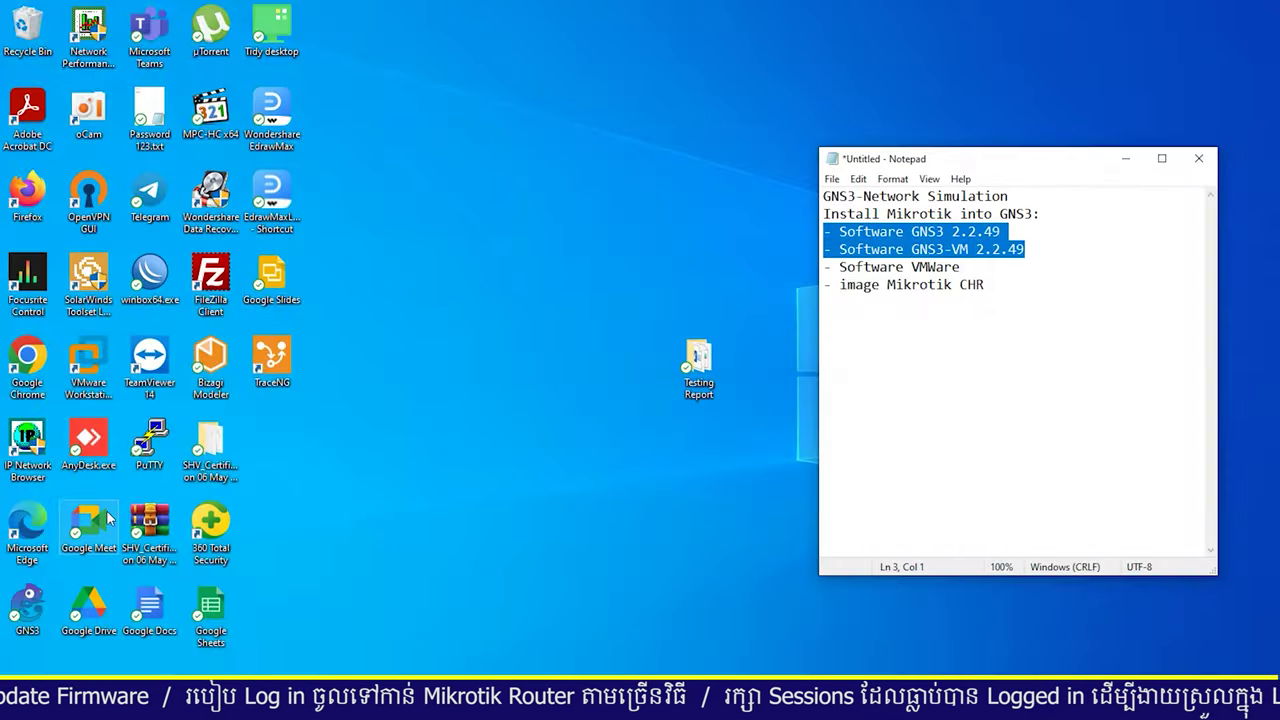
pyautogui.click(88, 370)
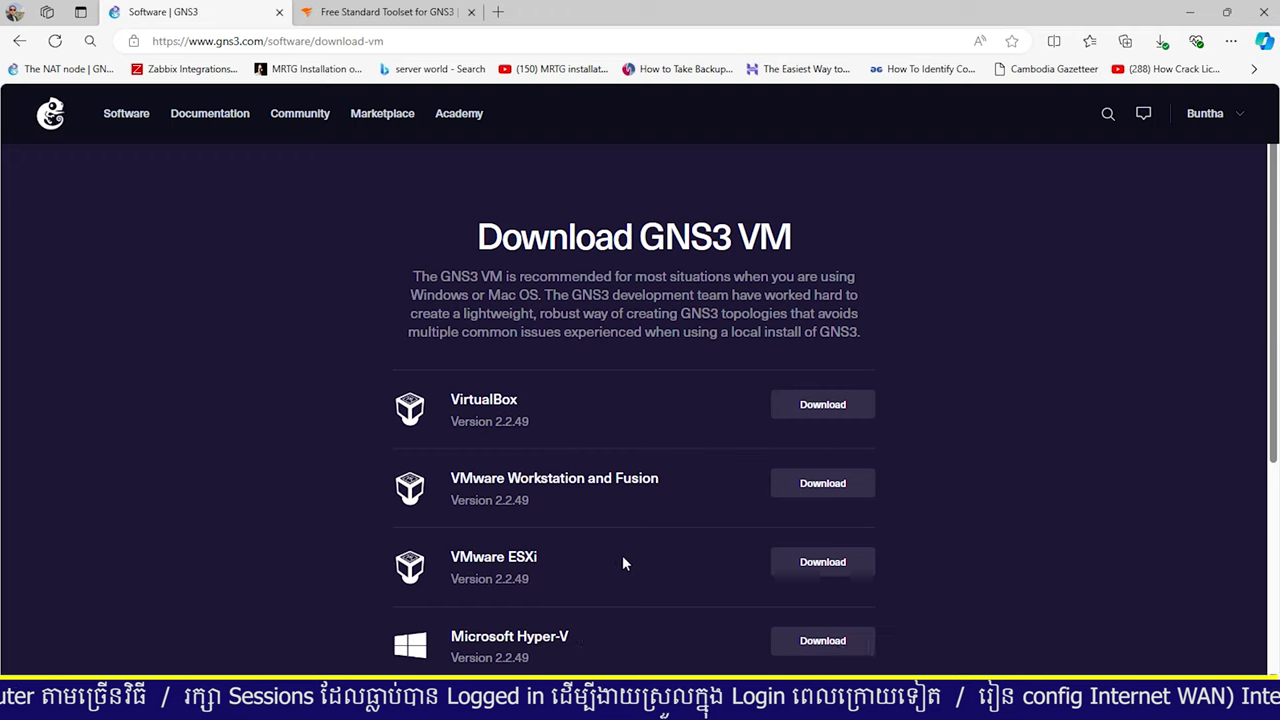
pyautogui.click(822, 485)
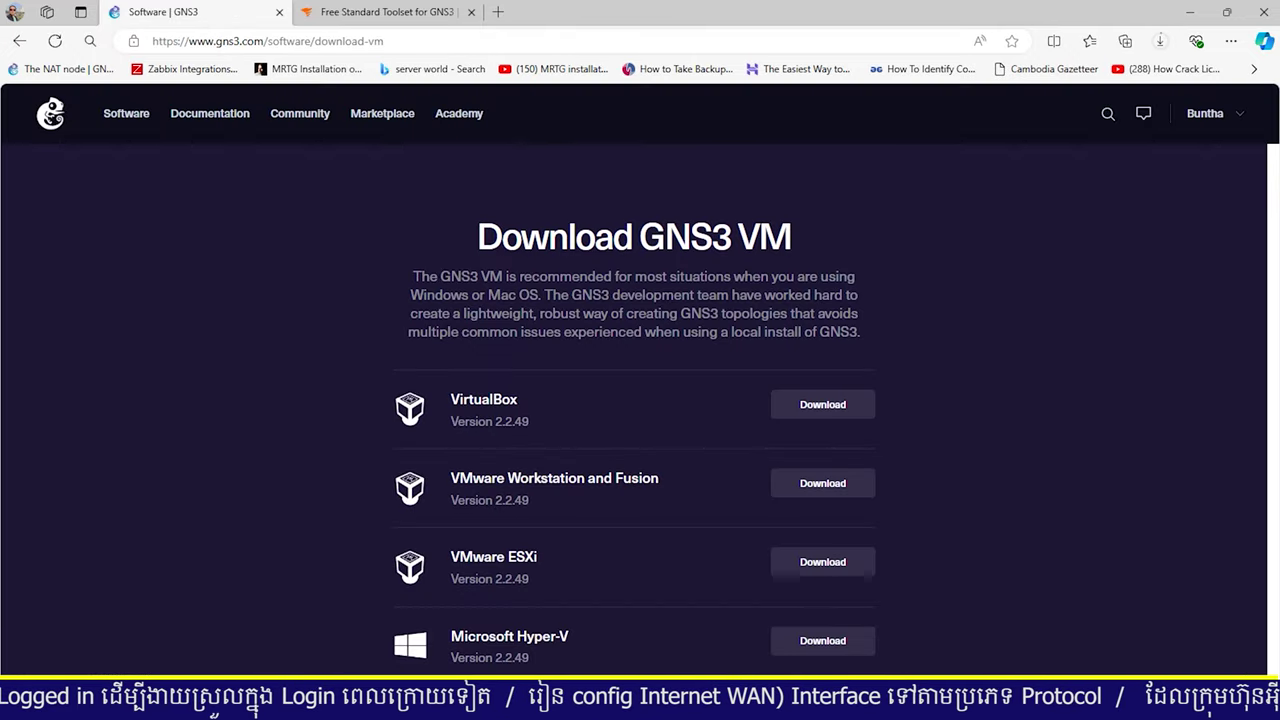
# - Bring up the software list in Notepad at the GNS3-VM item, and check the download progress in Edge
pyautogui.hotkey('alt', 'Tab')
pyautogui.click(1016, 255)
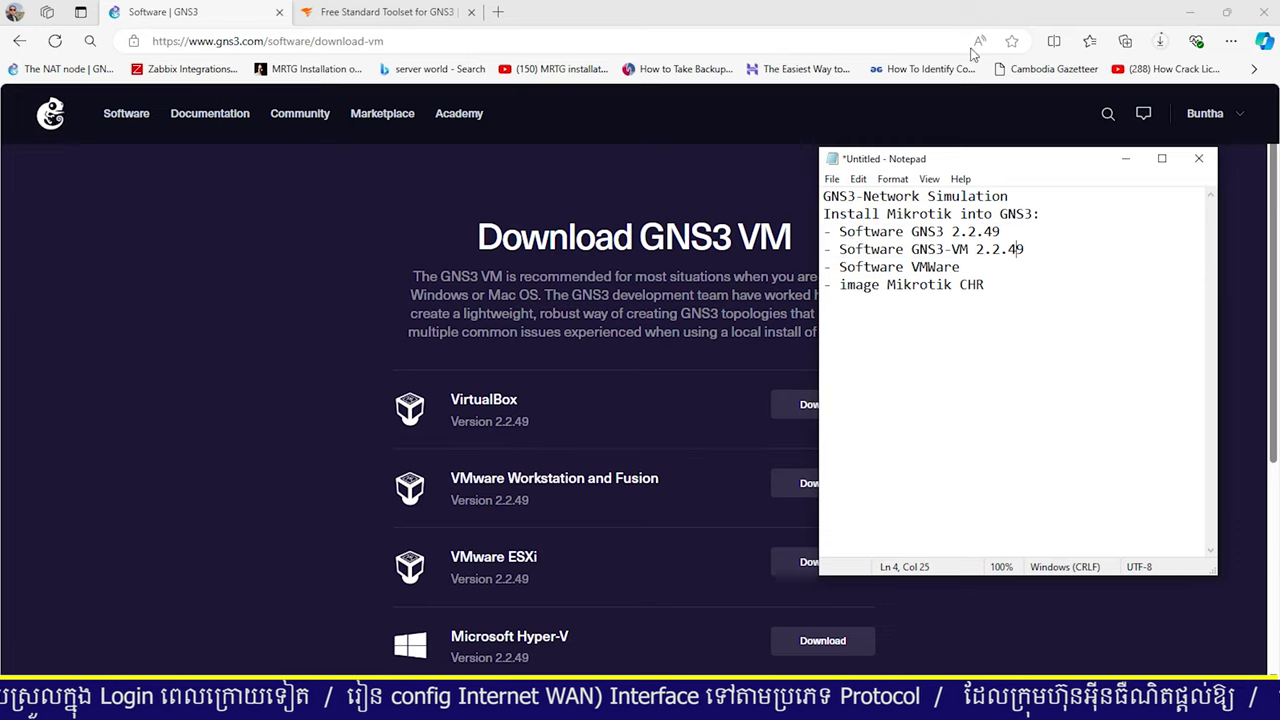
pyautogui.click(1163, 42)
pyautogui.click(1164, 42)
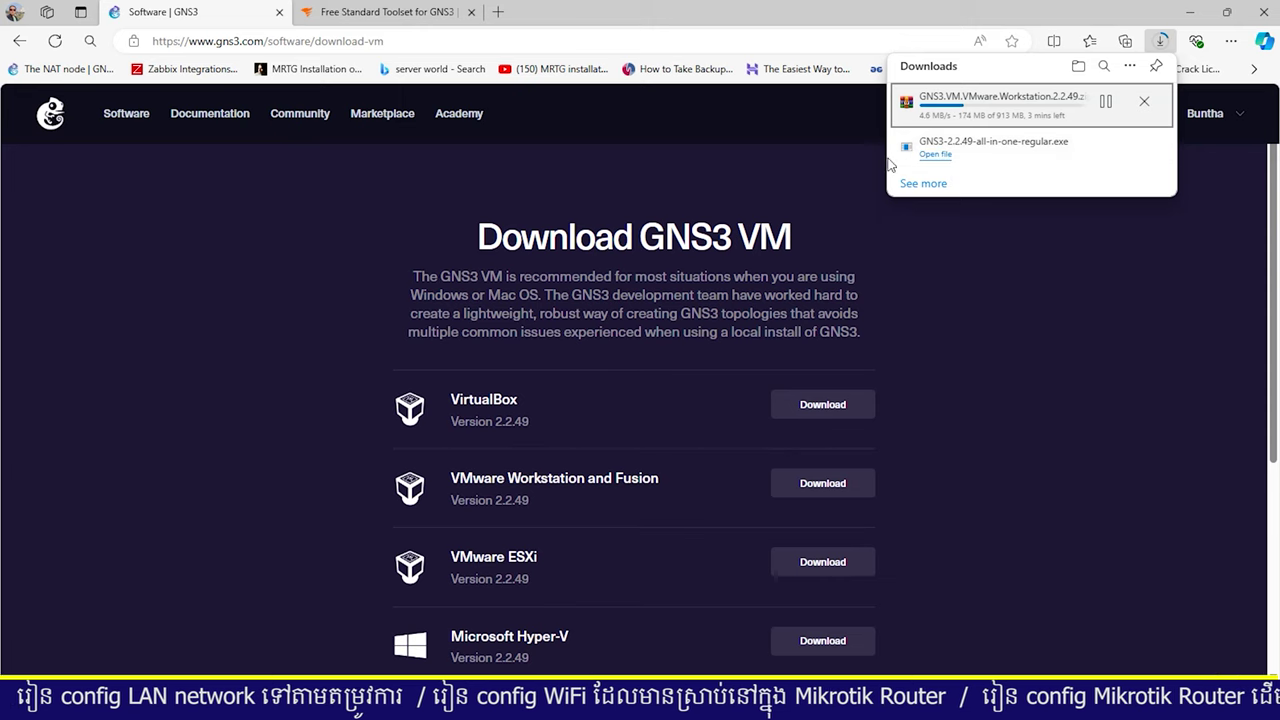
pyautogui.click(1096, 287)
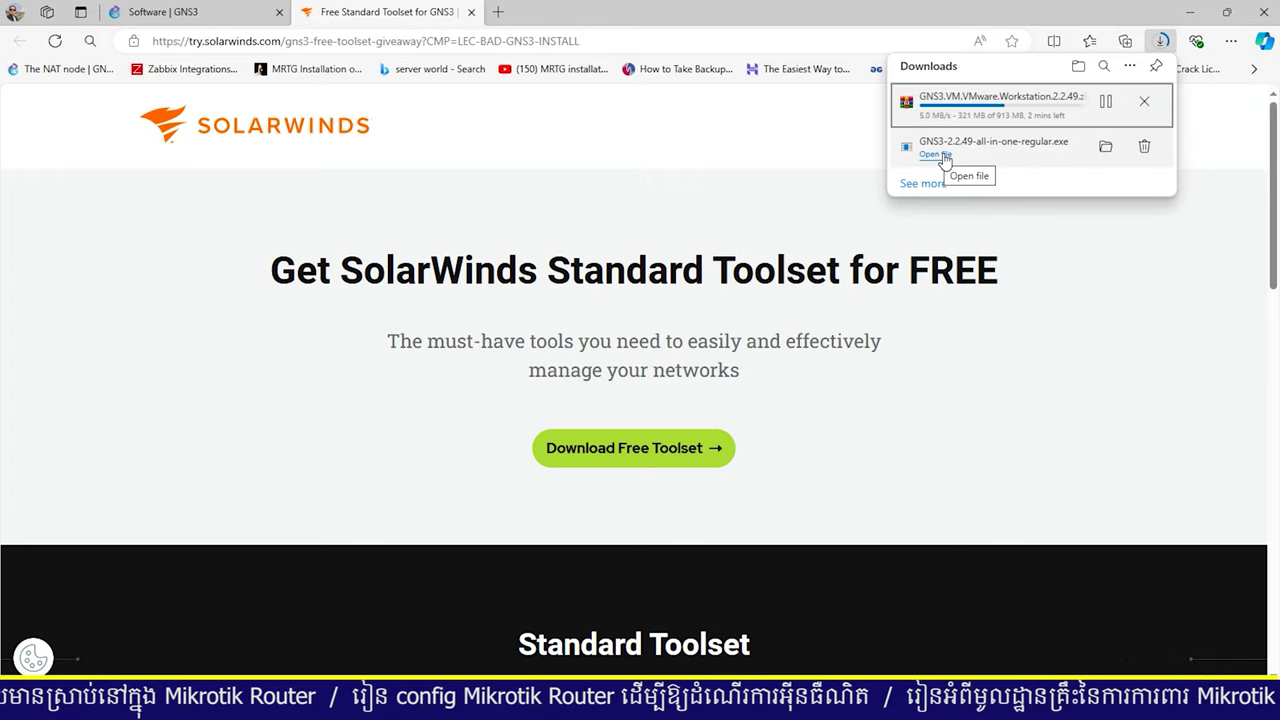
# - Show the downloaded GNS3-2.2.49-all-in-one-regular.exe in its folder, launch it, and minimize the browser and folder windows
pyautogui.click(1106, 149)
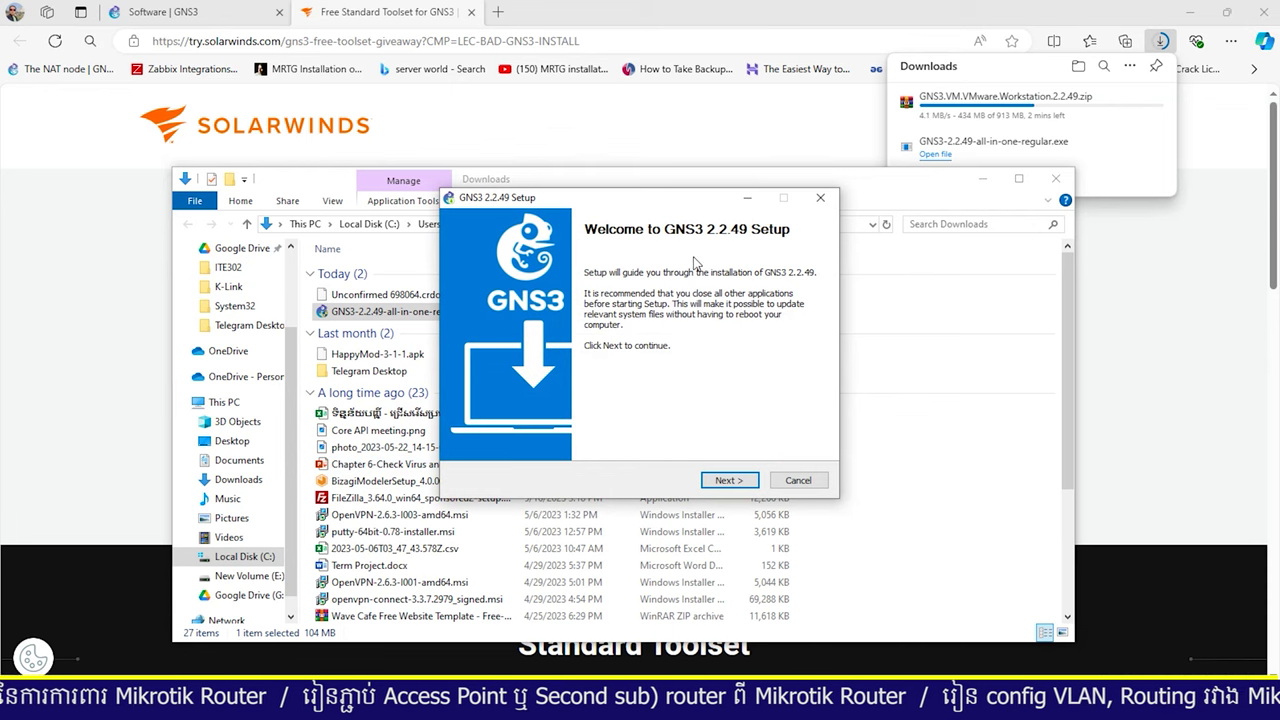
pyautogui.click(1202, 20)
pyautogui.click(1202, 20)
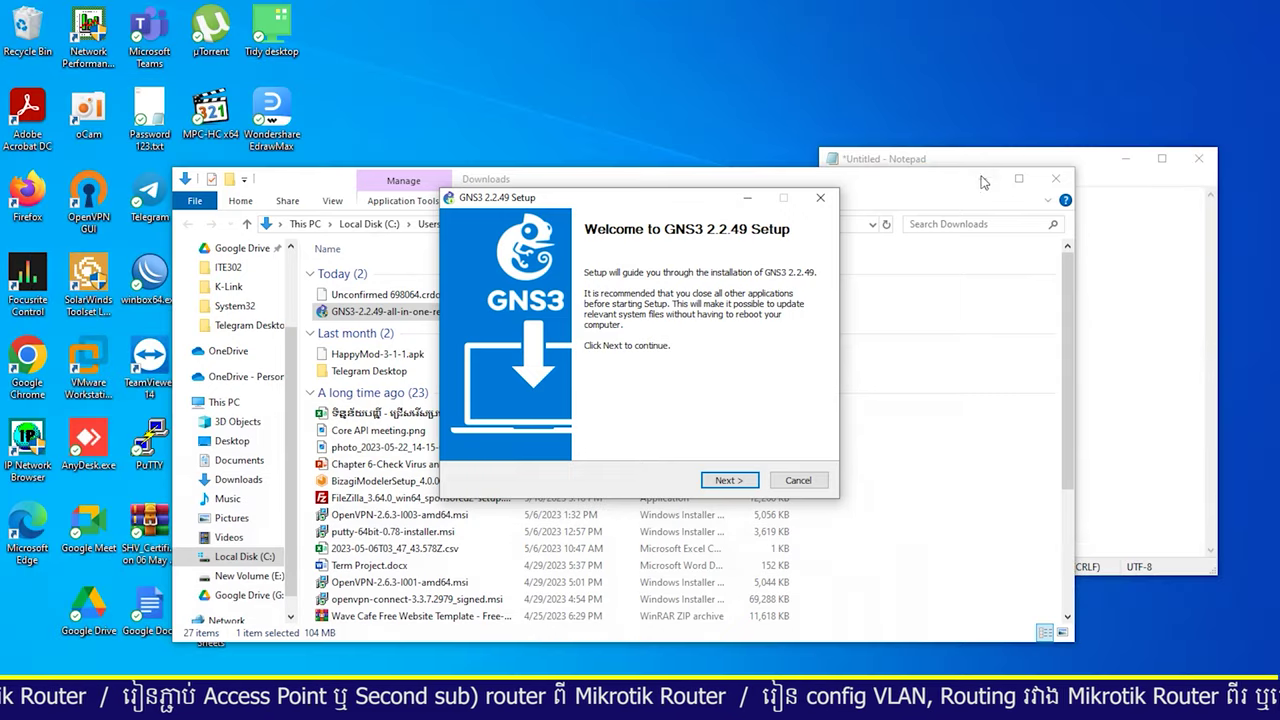
pyautogui.click(981, 180)
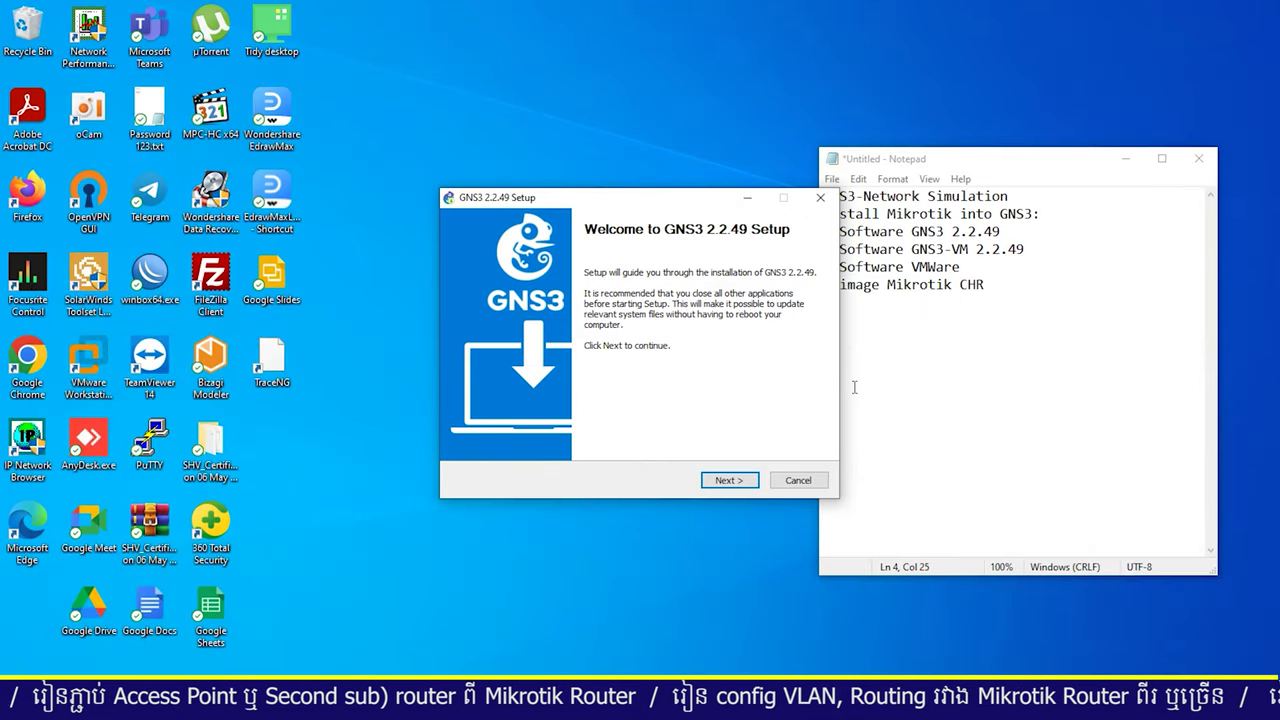
# - Start the GNS3 2.2.49 setup, accept its license agreement and keep GNS3 as the Start Menu folder
pyautogui.click(736, 483)
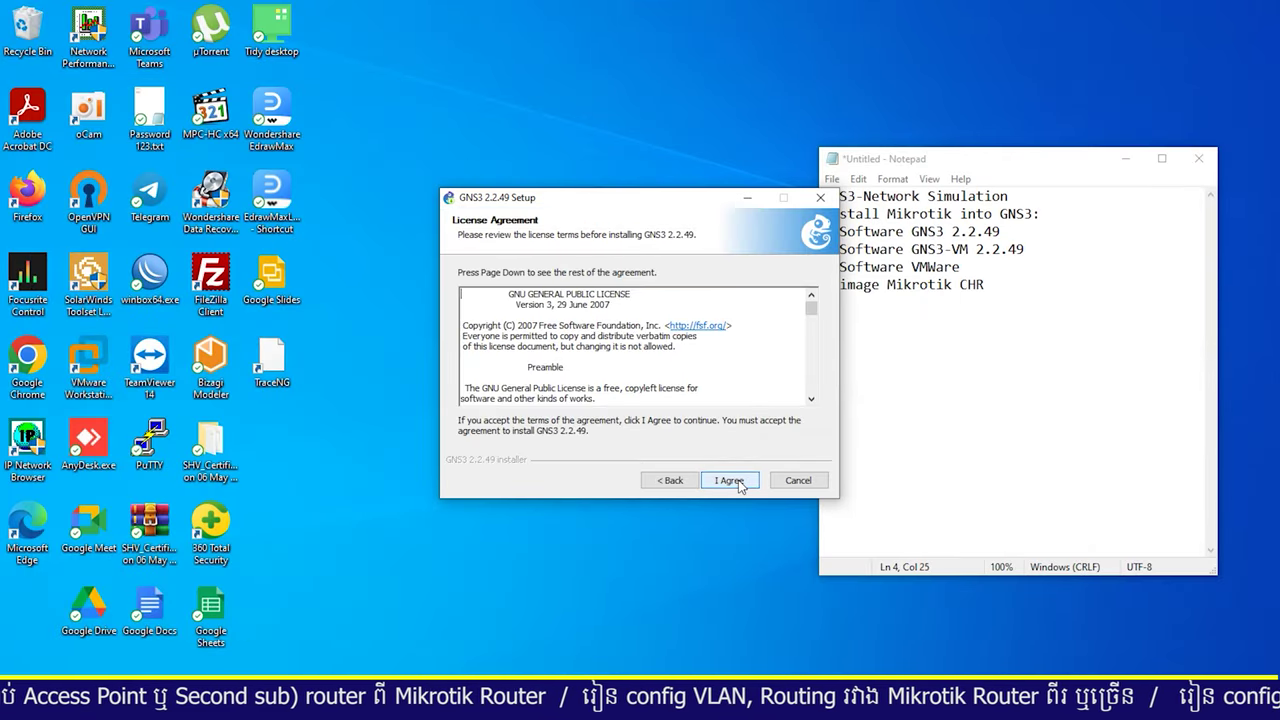
pyautogui.click(730, 481)
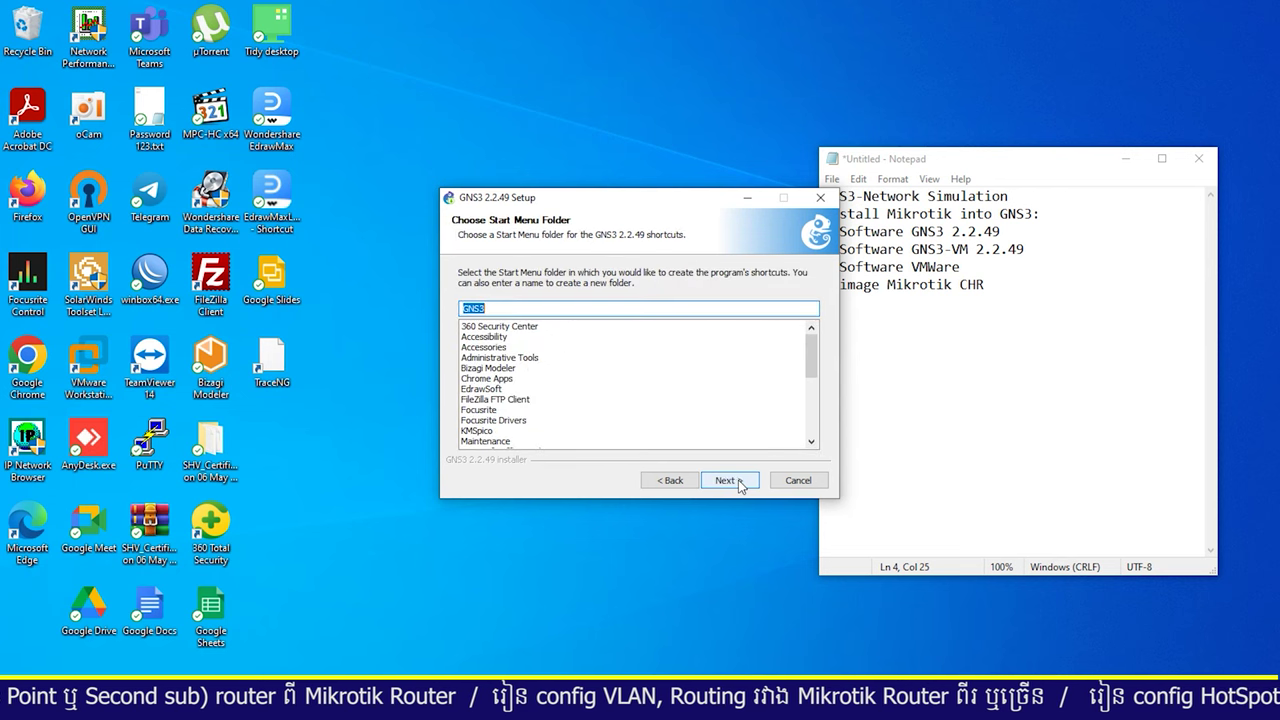
pyautogui.click(739, 483)
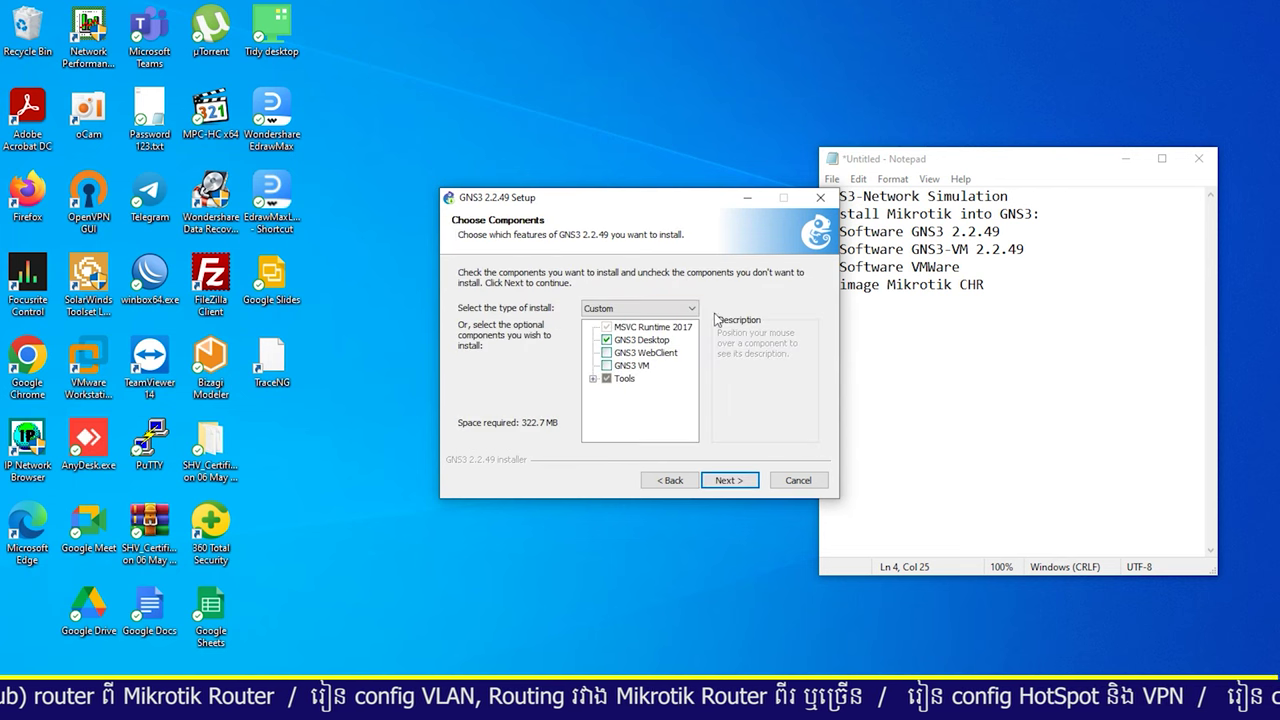
# - Add WinPCAP 4.1.3 from the Tools group to the components and install GNS3 in C:\Program Files\GNS3
pyautogui.click(593, 379)
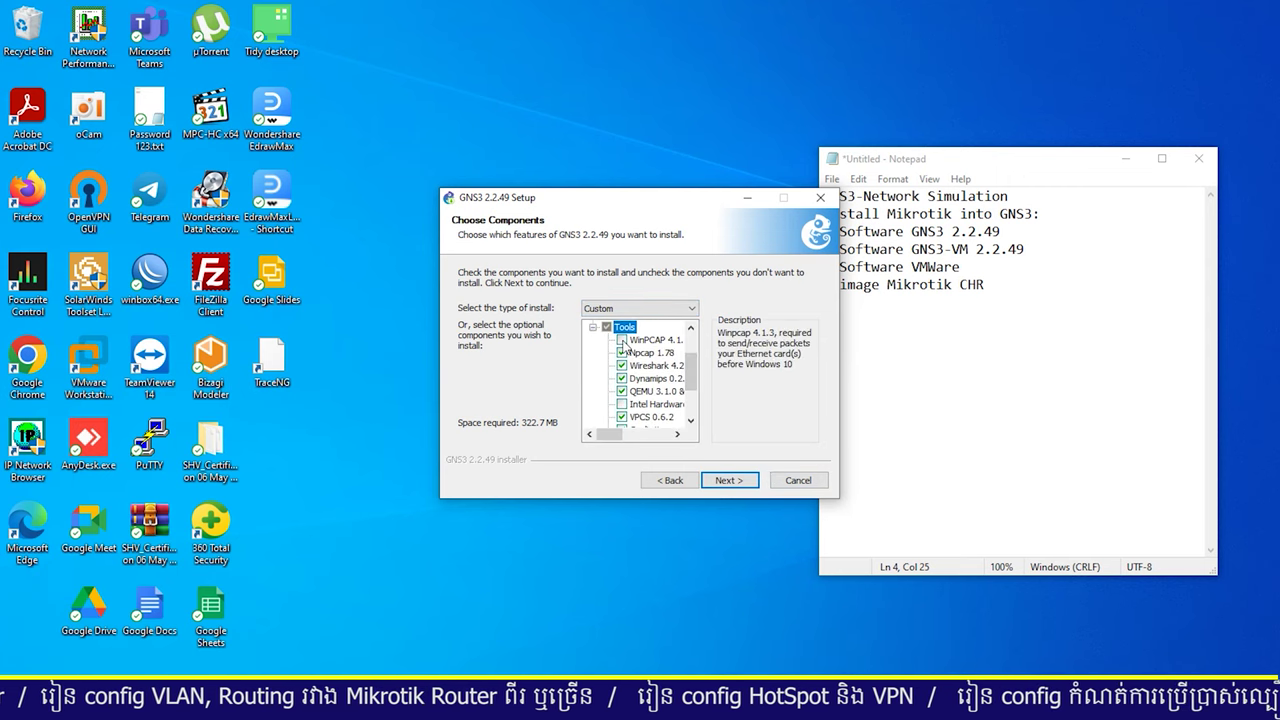
pyautogui.click(622, 341)
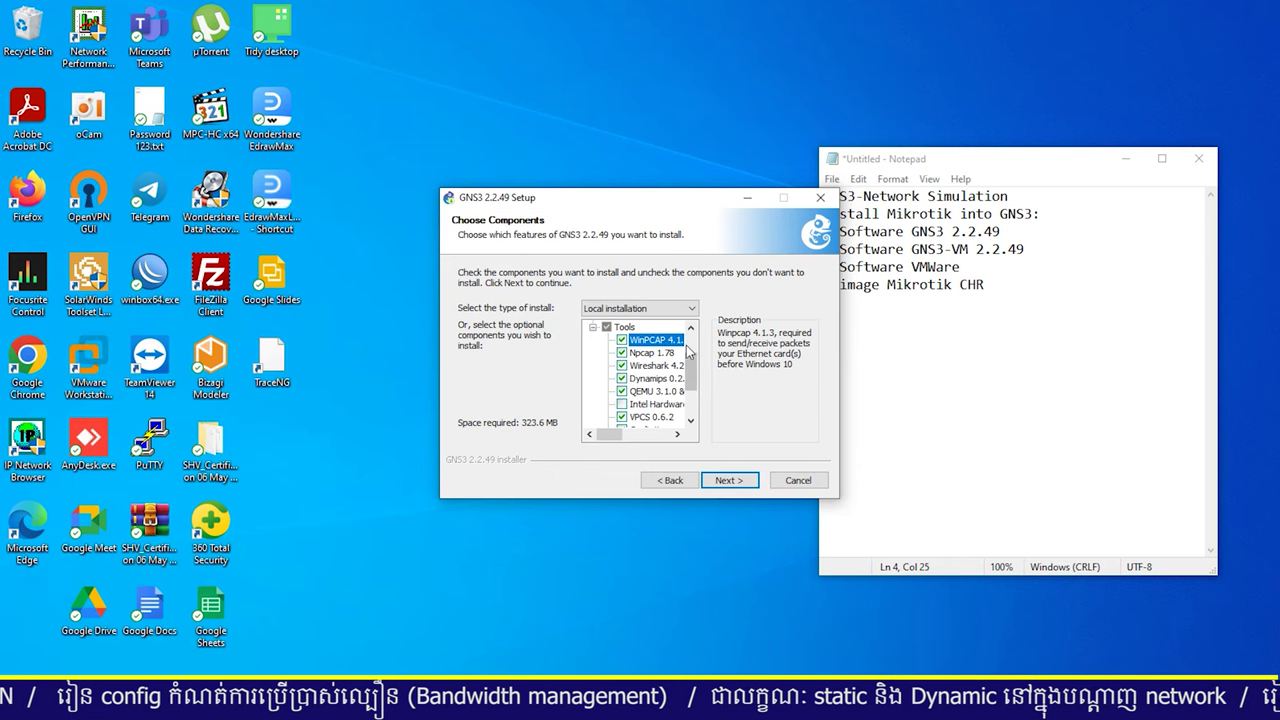
pyautogui.click(730, 480)
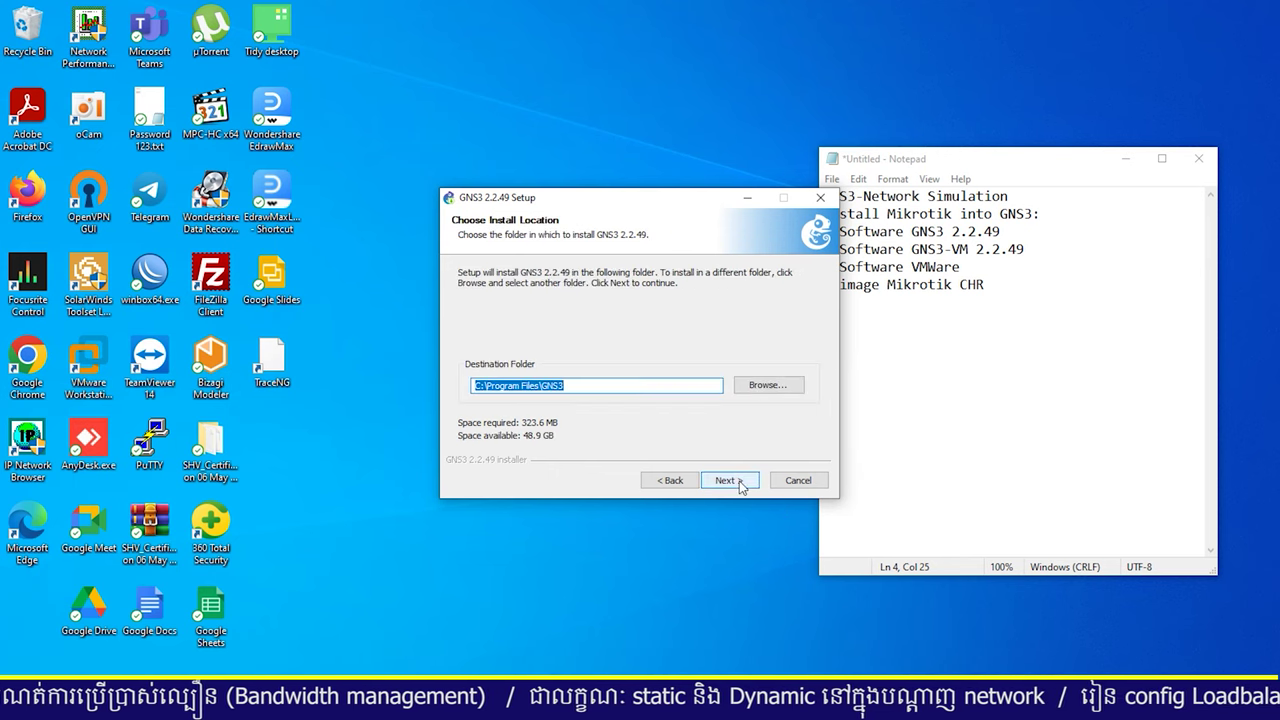
pyautogui.click(740, 483)
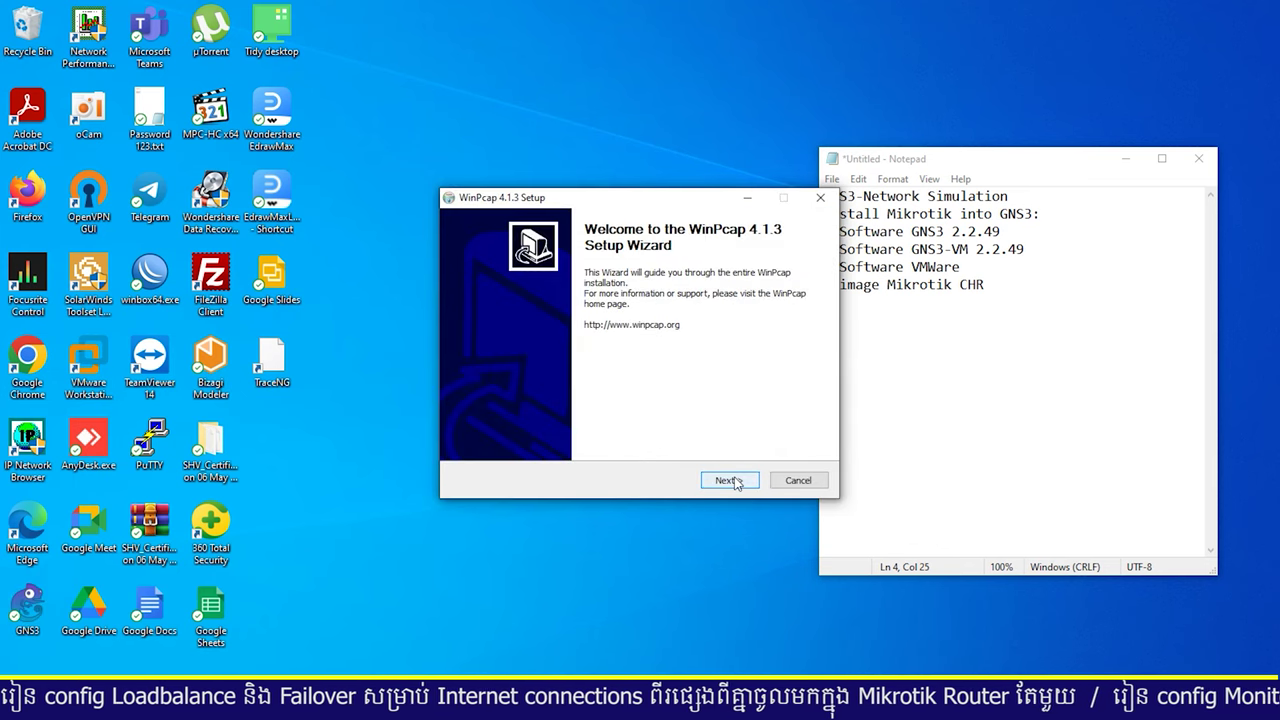
# - Accept the WinPcap 4.1.3 license and install it with the driver starting automatically at boot time
pyautogui.click(732, 481)
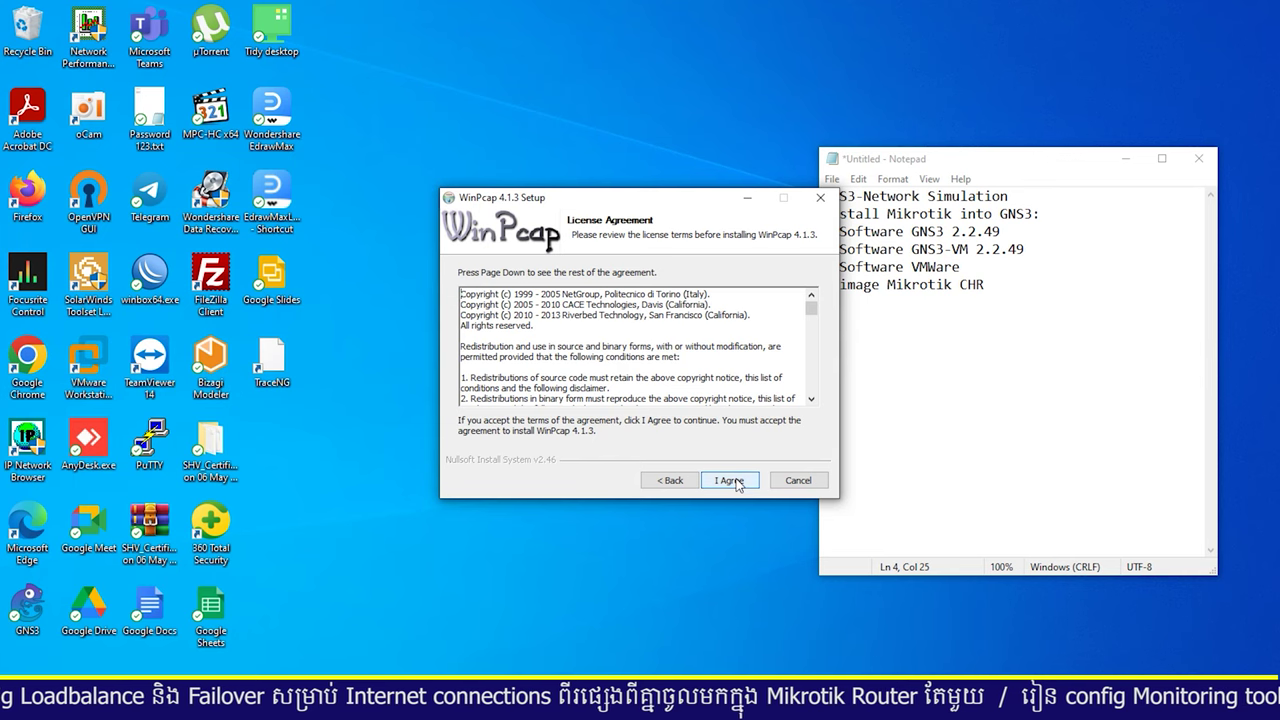
pyautogui.click(735, 482)
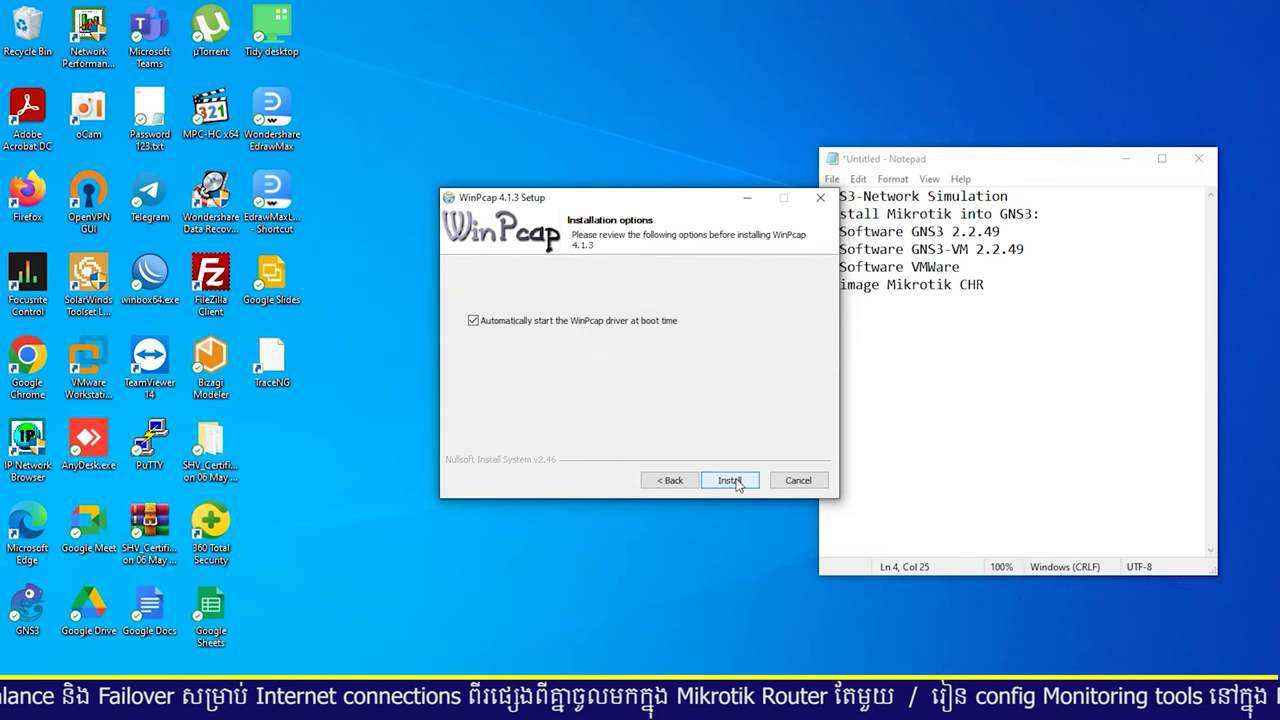
pyautogui.click(733, 481)
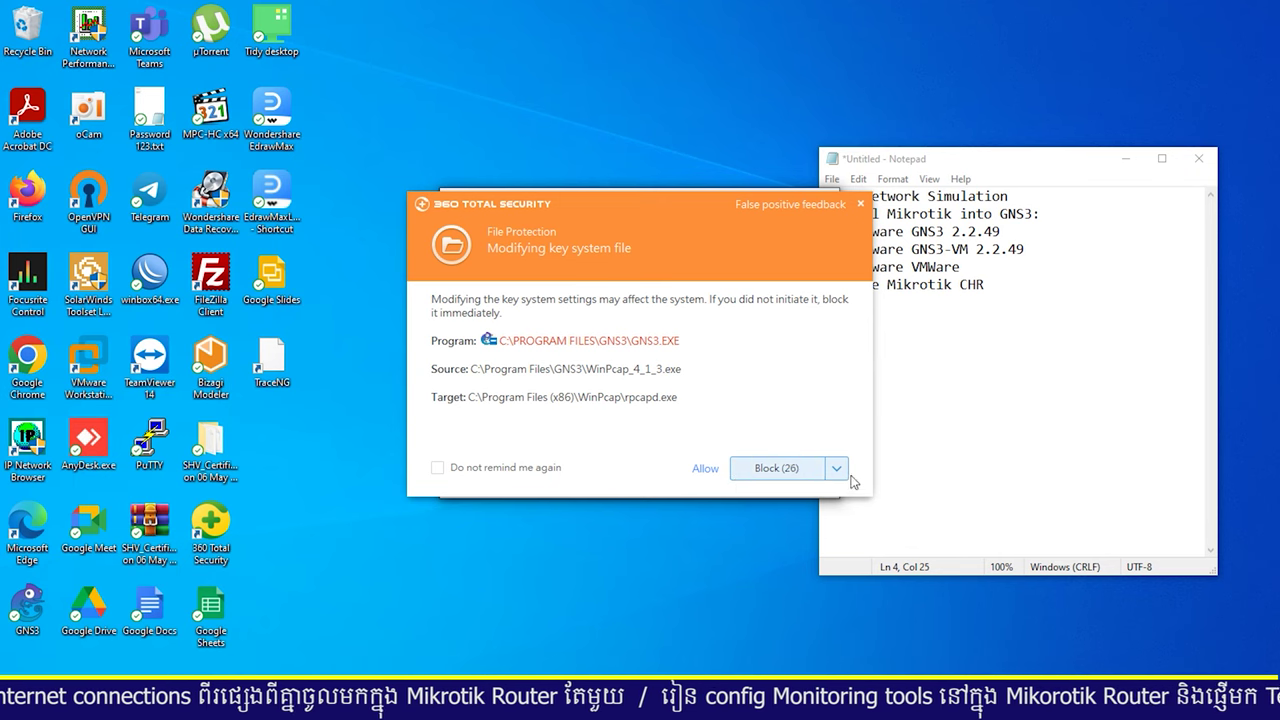
# - Allow all WinPcap installer changes in the 360 Total Security file and registry protection alerts, with reminders turned off
pyautogui.click(437, 467)
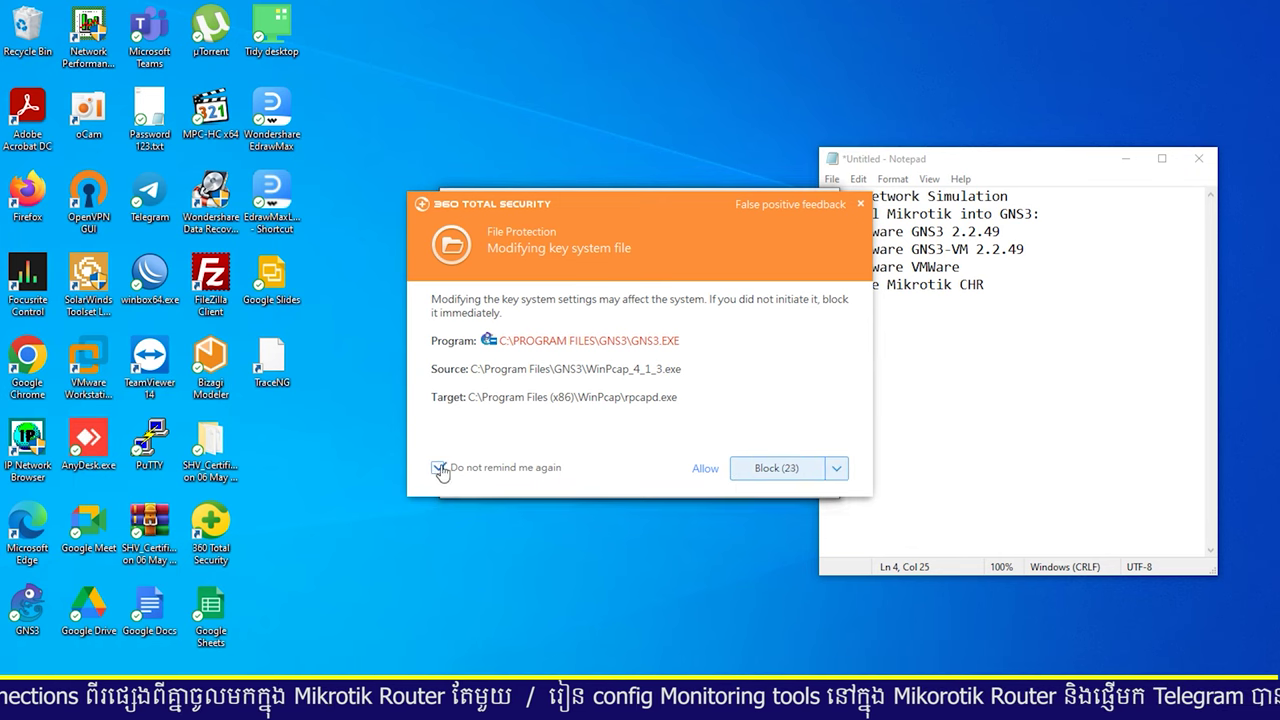
pyautogui.click(836, 472)
pyautogui.click(762, 524)
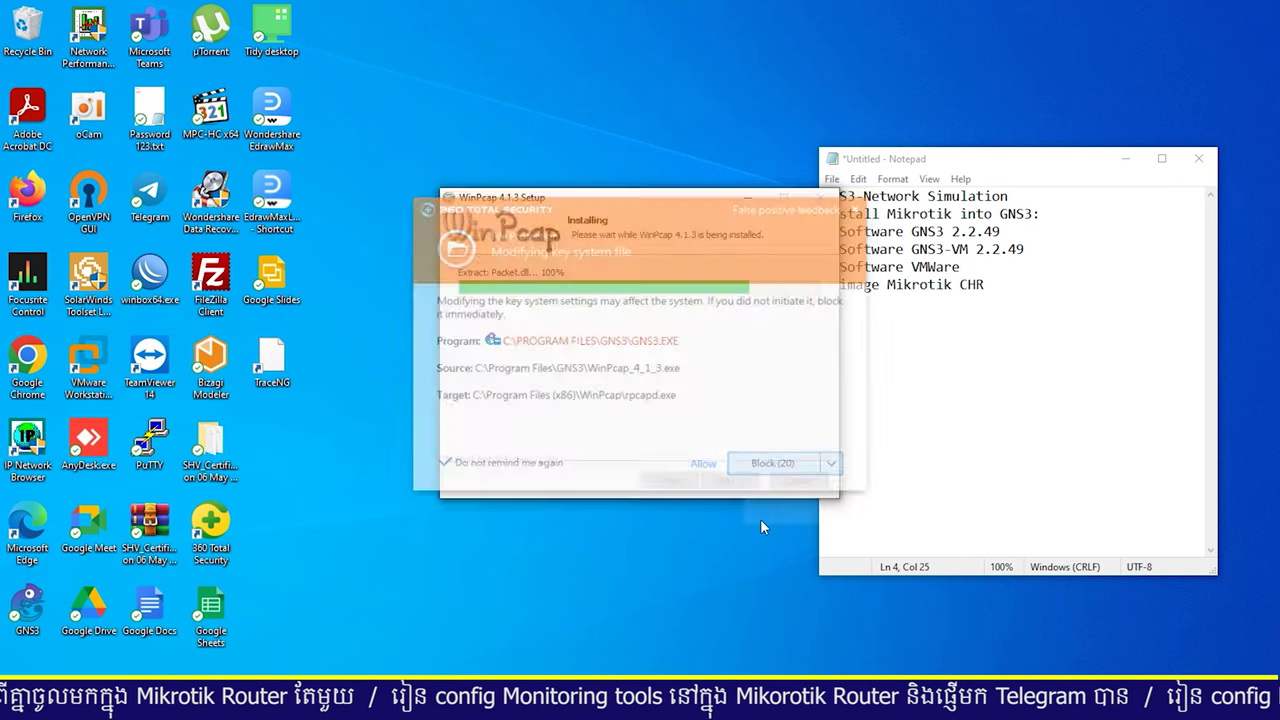
pyautogui.click(437, 468)
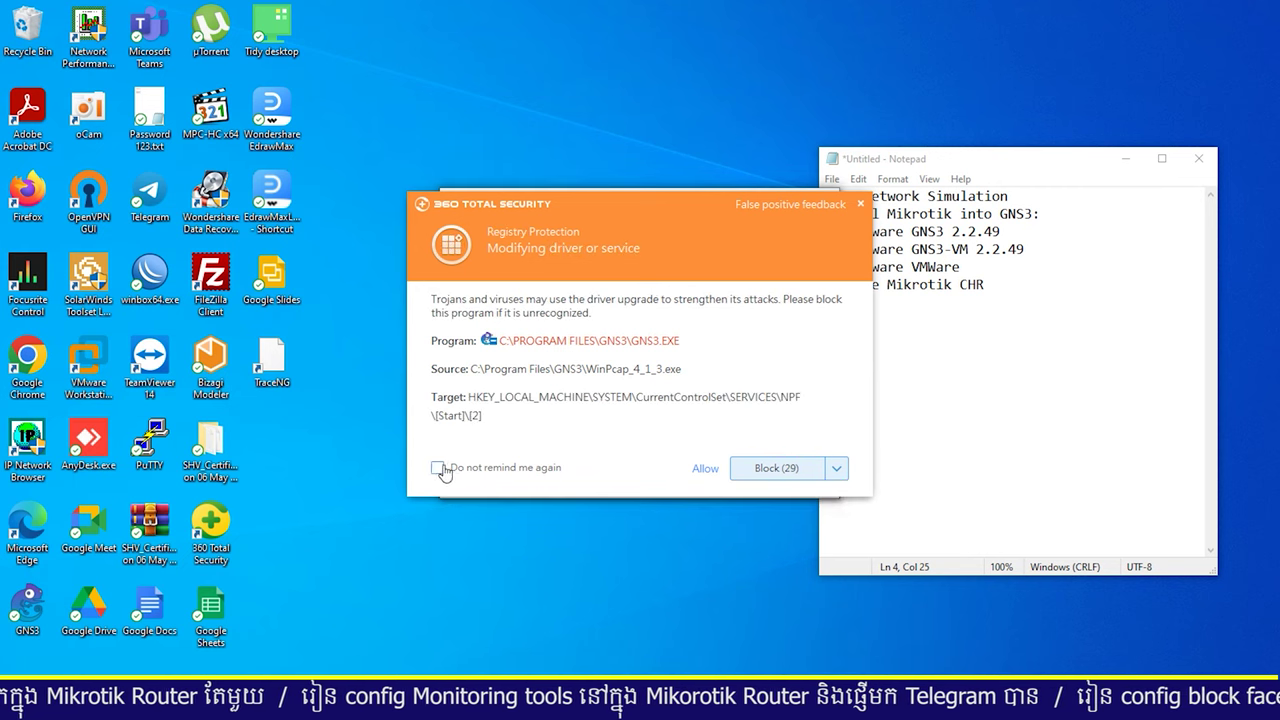
pyautogui.click(836, 468)
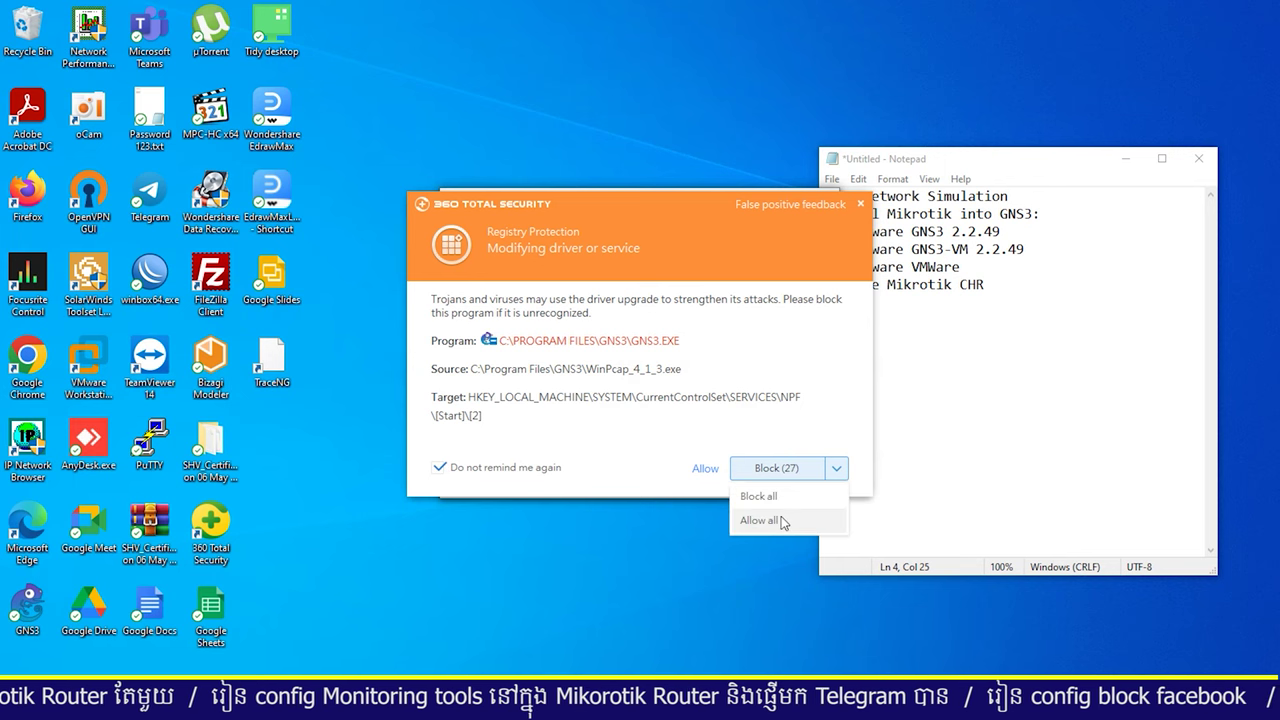
pyautogui.click(760, 521)
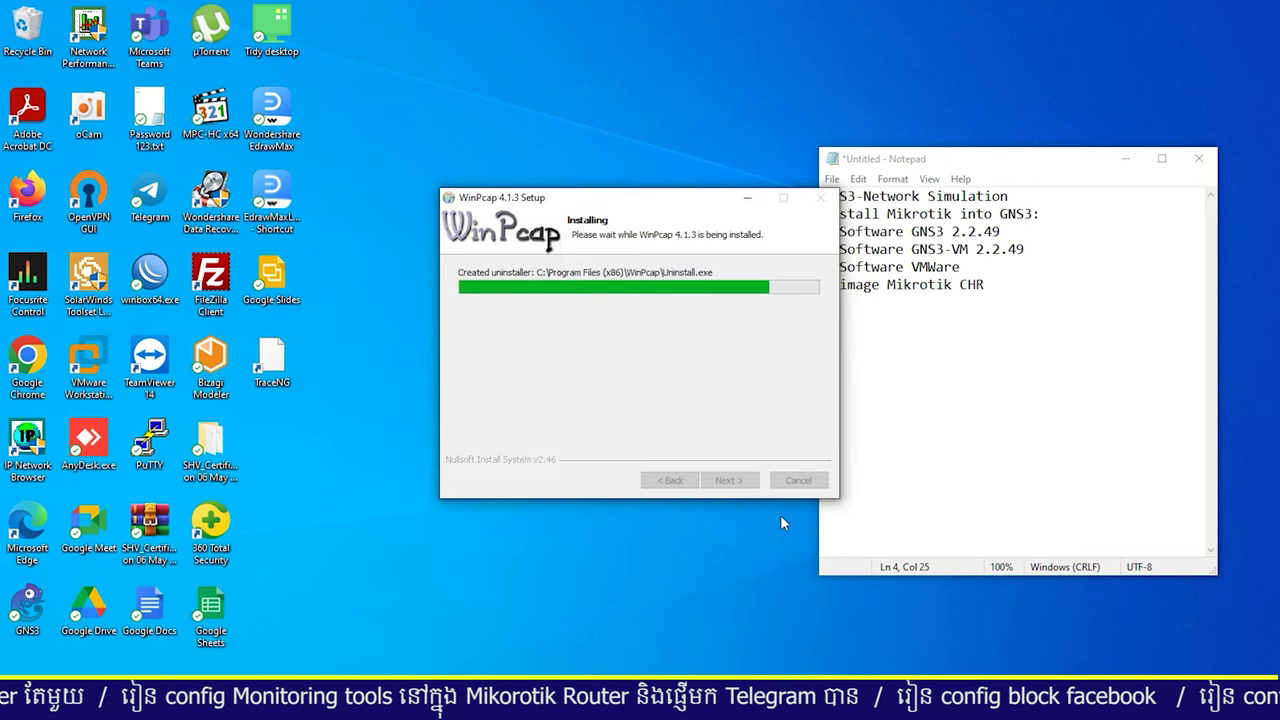
# - Finish the WinPcap setup, accept the Npcap 1.78 license and install Npcap with raw 802.11 support and WinPcap API-compatible mode
pyautogui.click(733, 479)
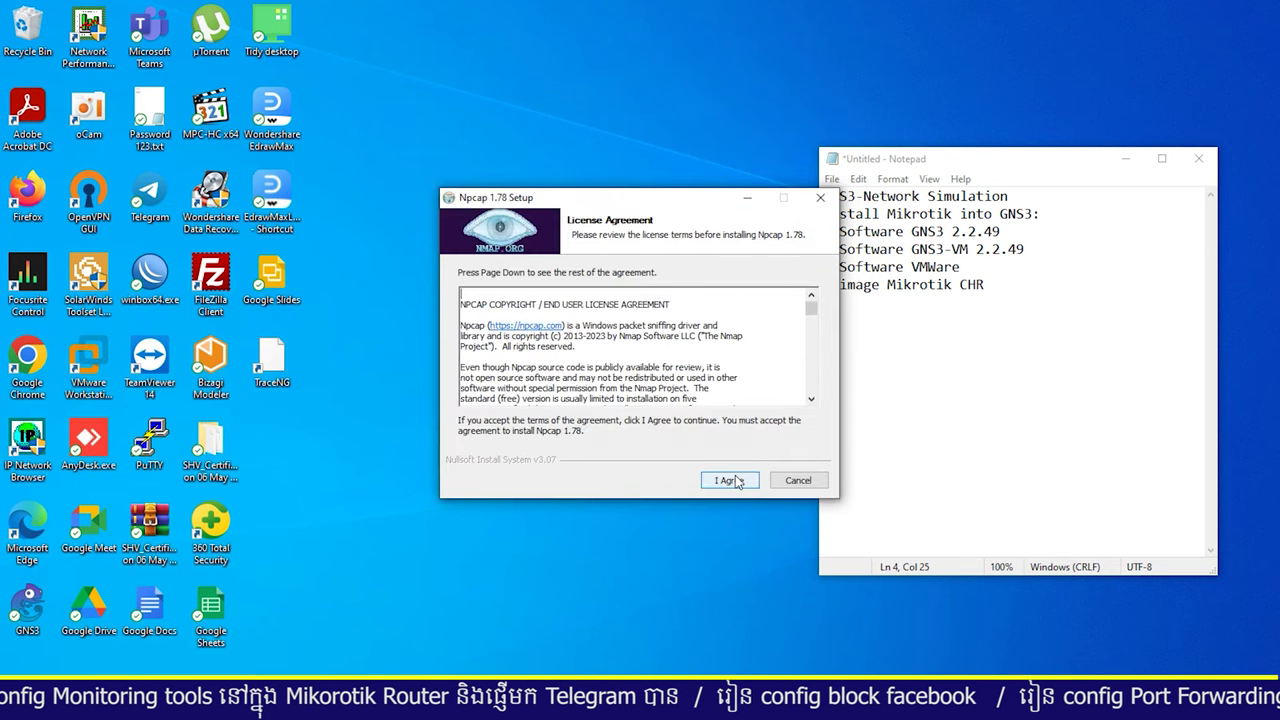
pyautogui.click(733, 481)
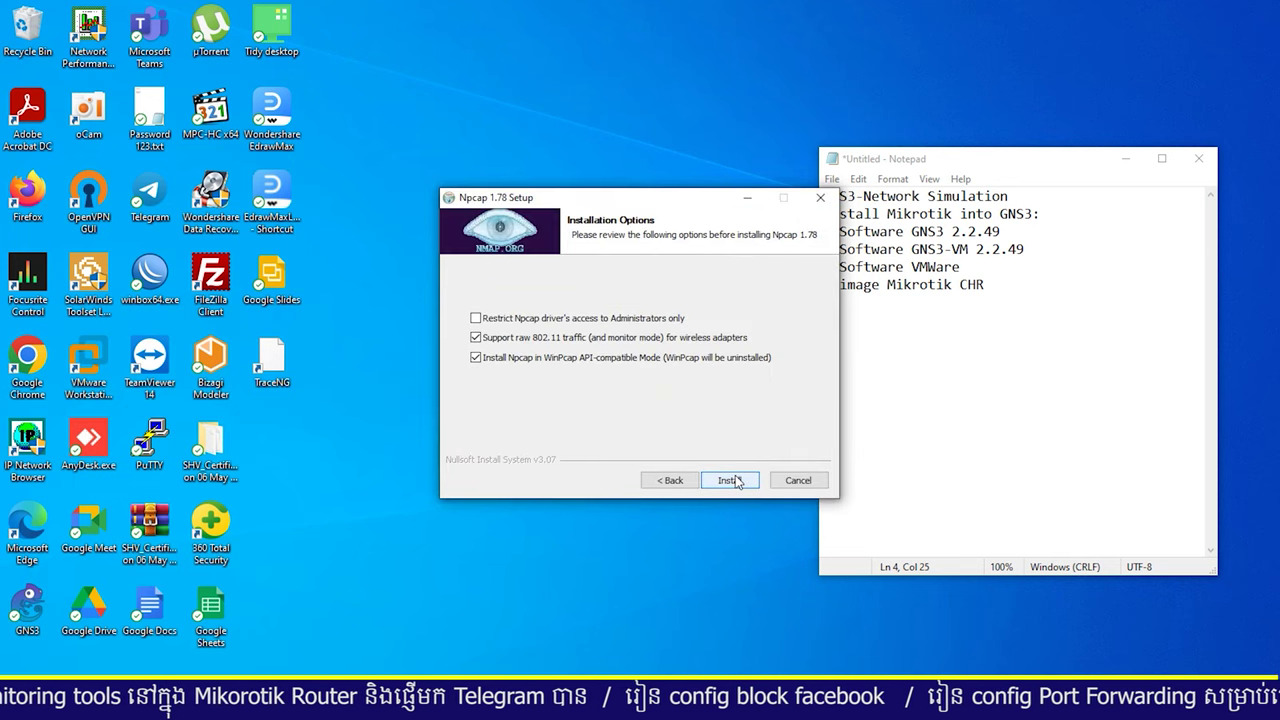
pyautogui.click(722, 481)
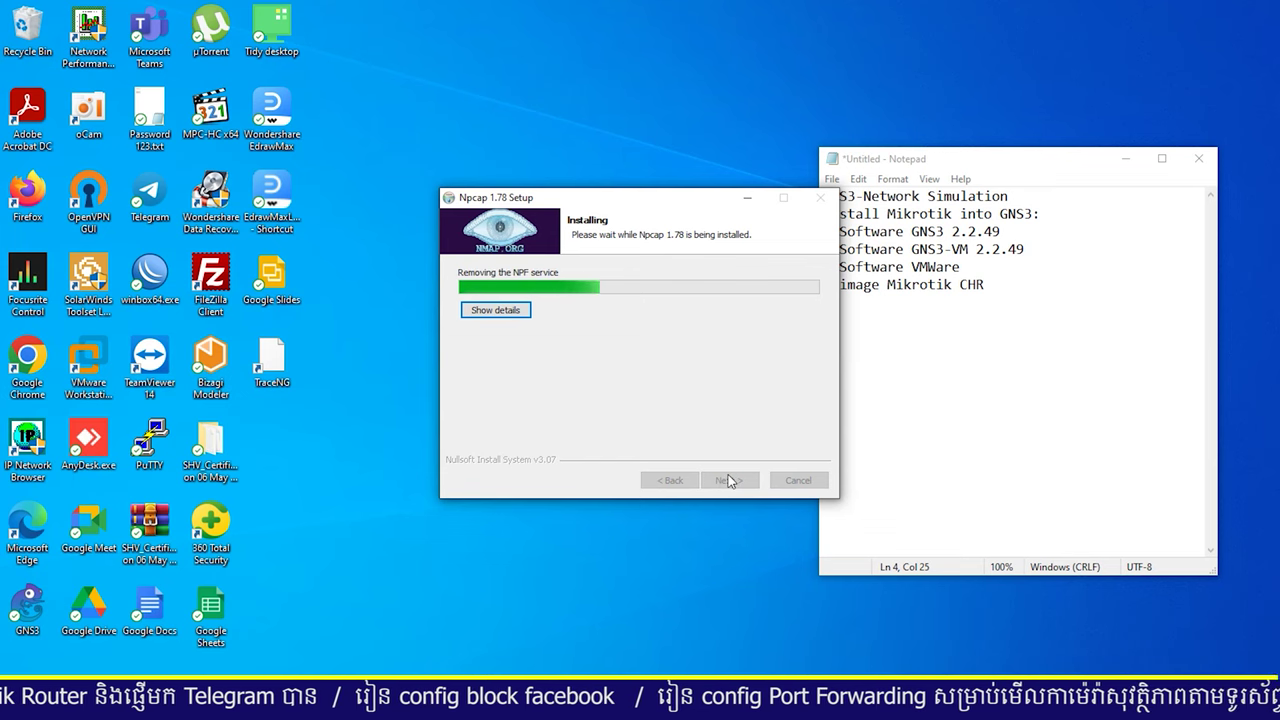
# - Move the Notepad window clear of the installer and highlight the four software items, followed by the GNS3 2.2.49 item alone
pyautogui.click(980, 283)
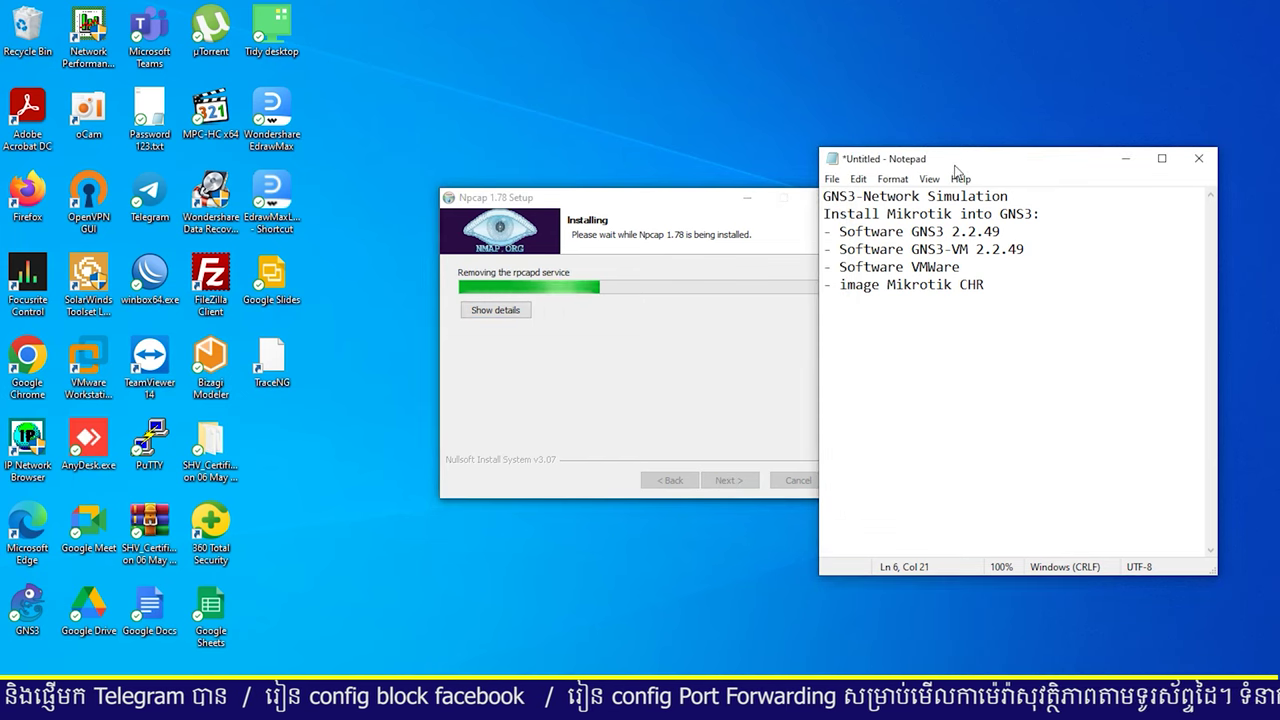
pyautogui.moveTo(962, 160); pyautogui.dragTo(995, 154)
pyautogui.moveTo(1036, 282); pyautogui.dragTo(858, 225)
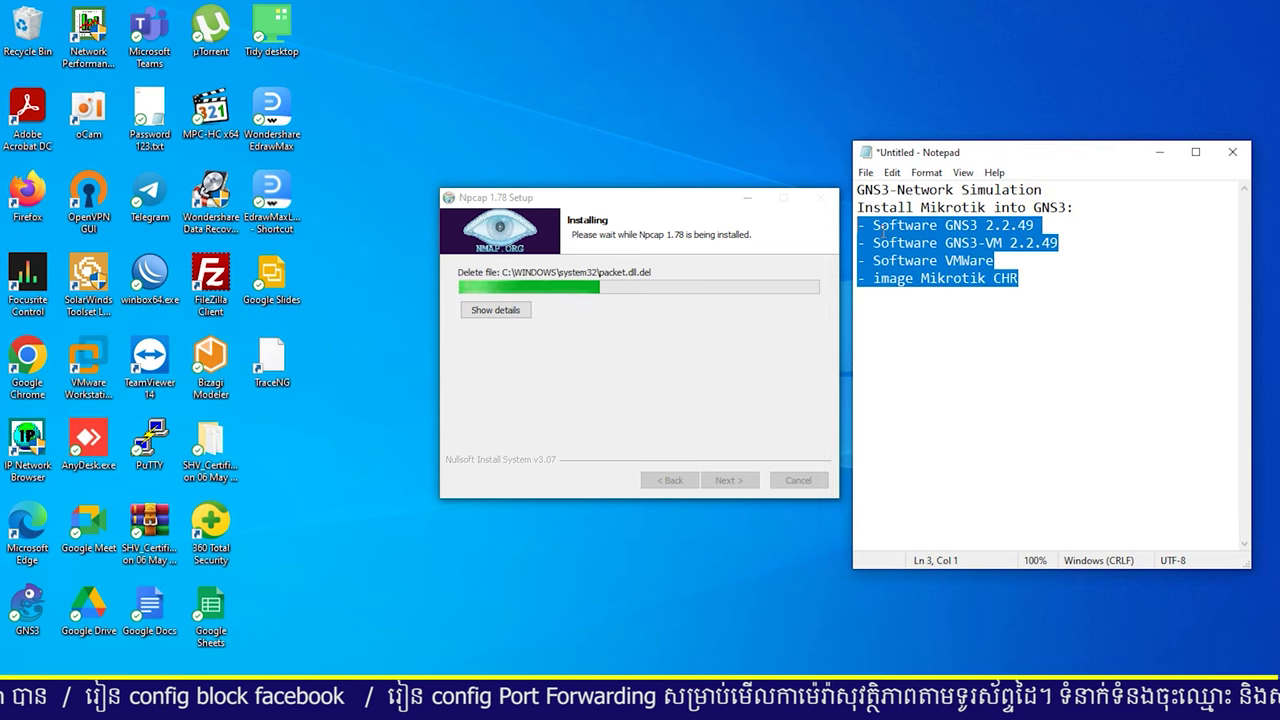
pyautogui.moveTo(1038, 225); pyautogui.dragTo(867, 227)
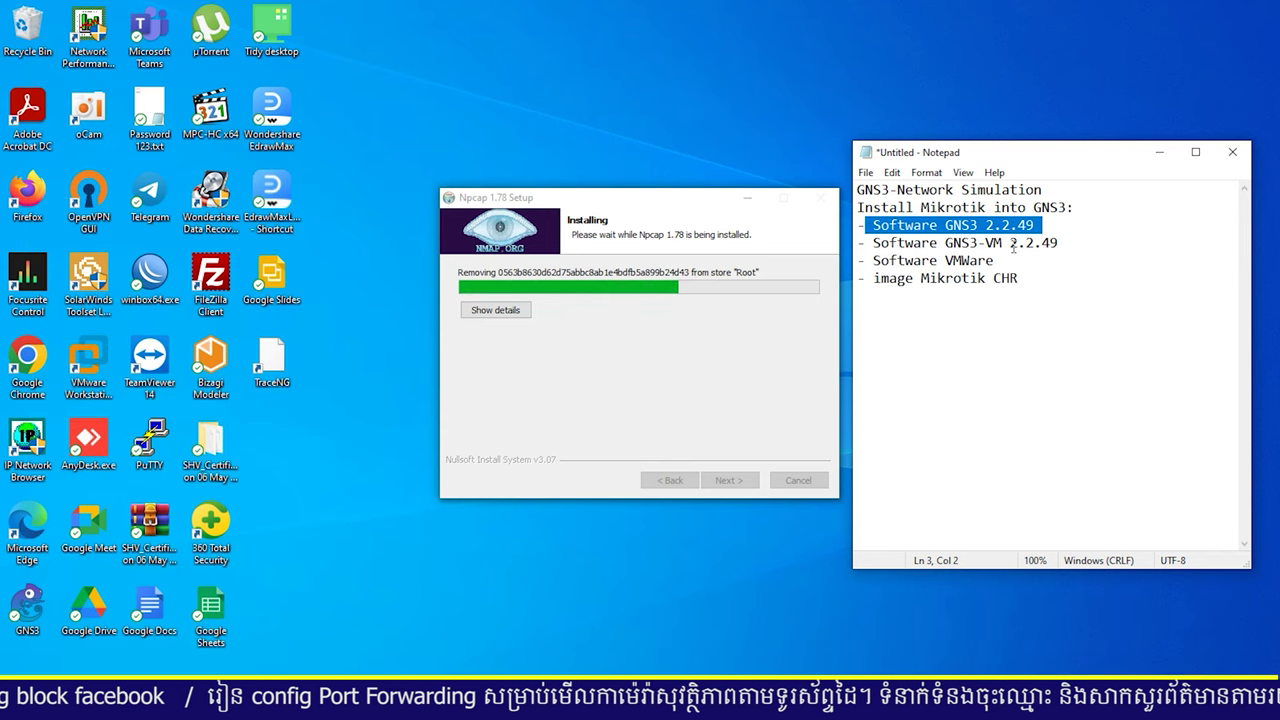
# - Highlight the GNS3-VM 2.2.49 item in the Notepad list and check the browser's downloads
pyautogui.moveTo(1058, 243); pyautogui.dragTo(871, 246)
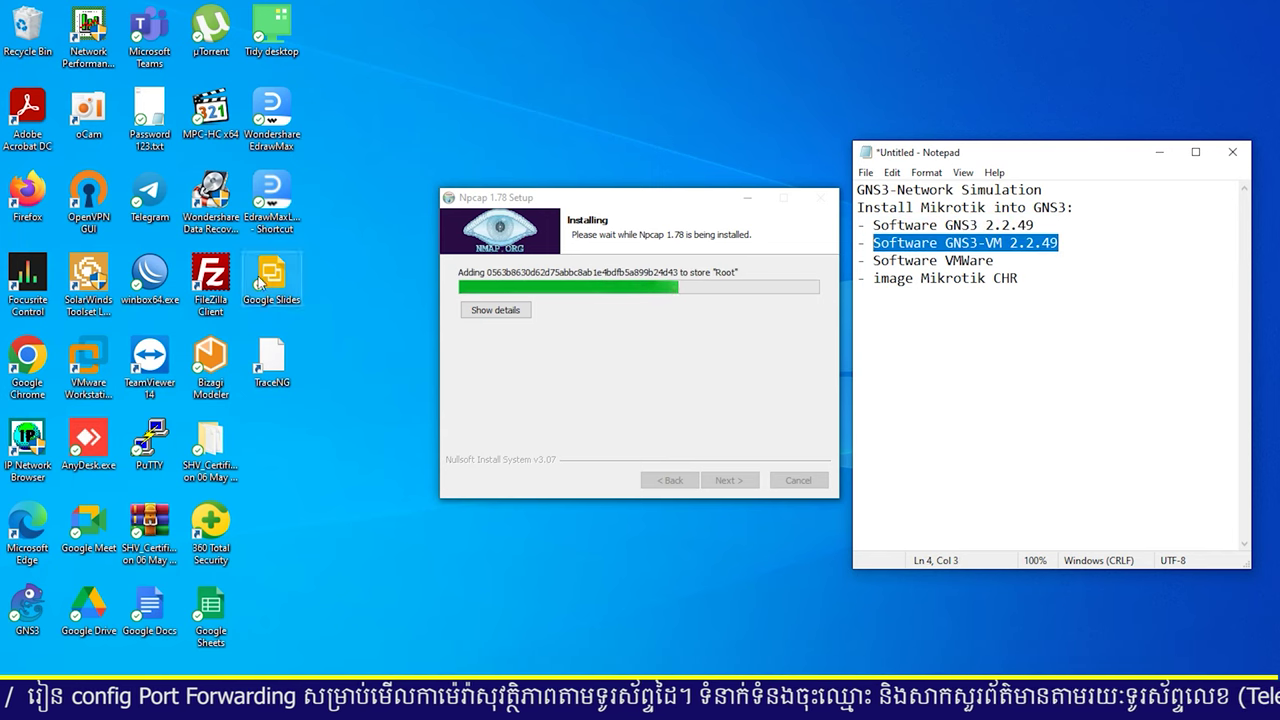
pyautogui.click(110, 368)
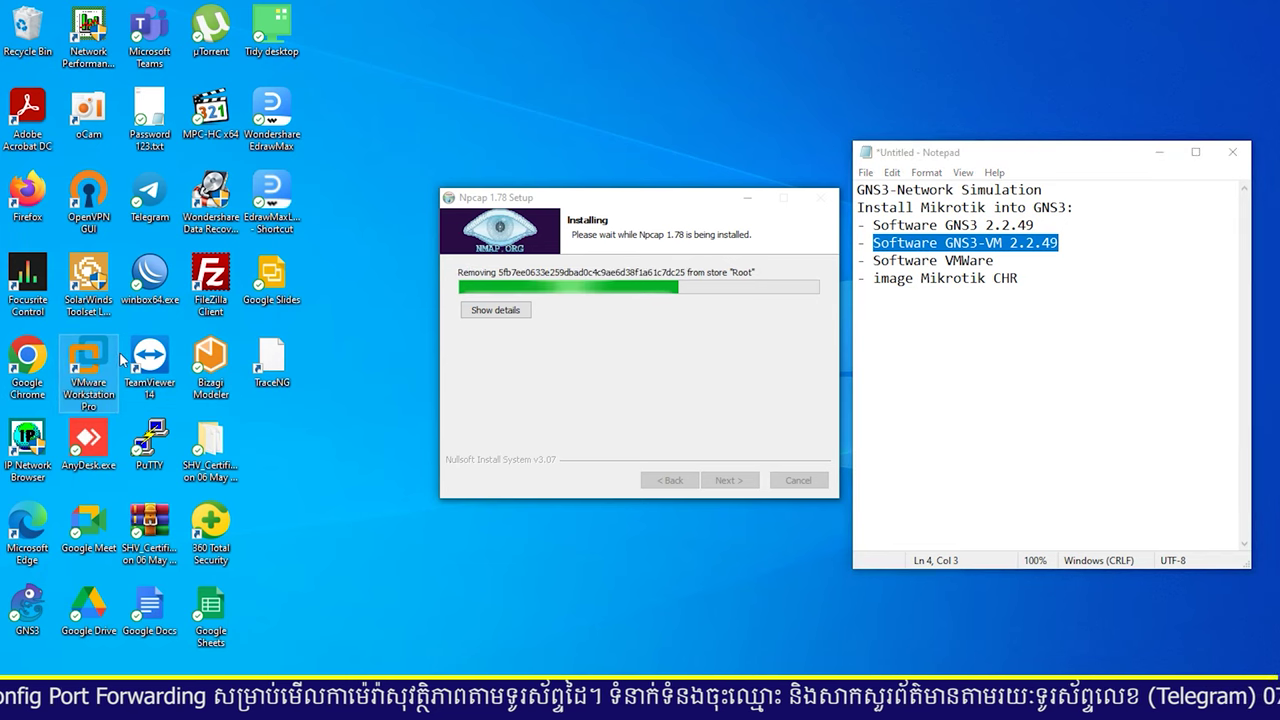
pyautogui.click(985, 243)
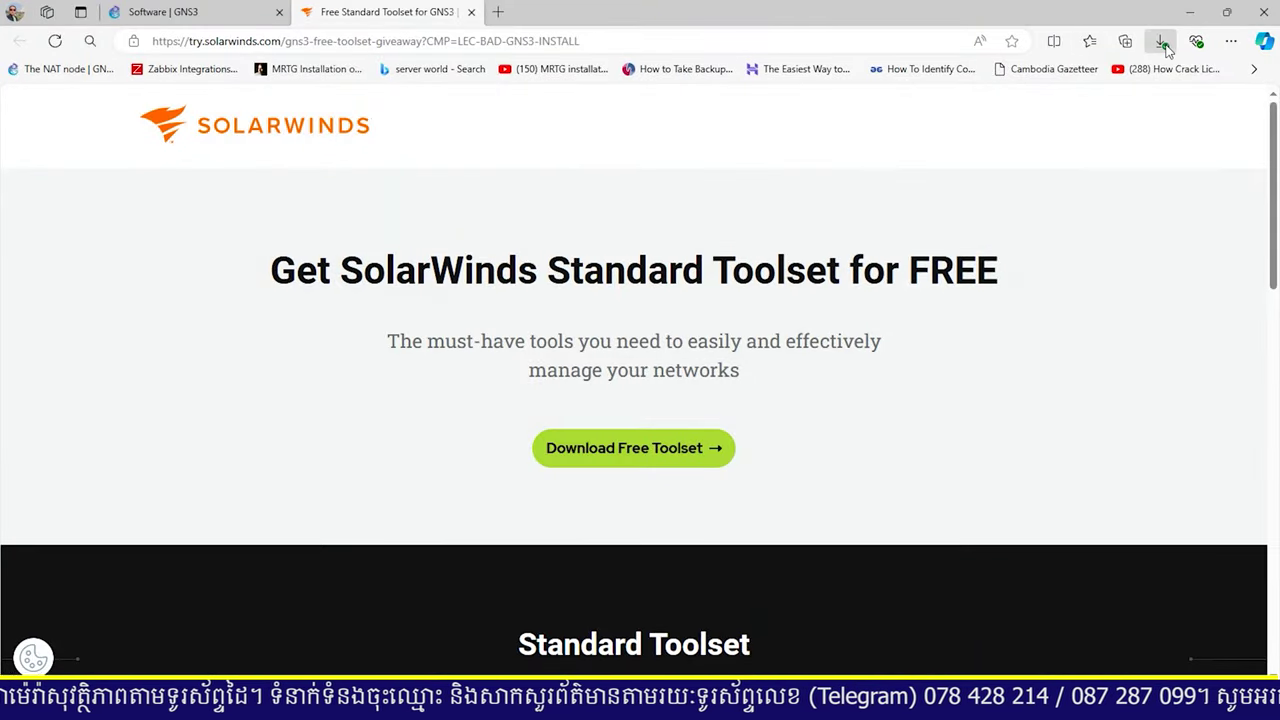
pyautogui.click(1164, 46)
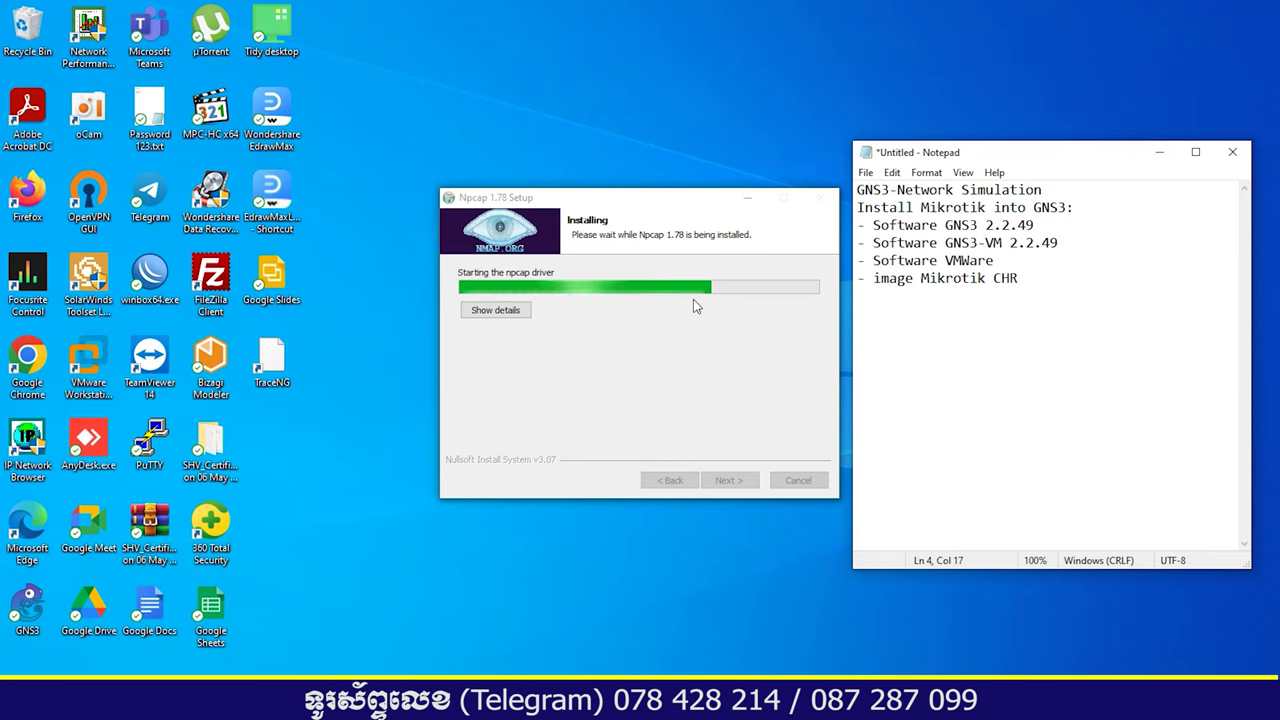
pyautogui.moveTo(1073, 245); pyautogui.dragTo(874, 246)
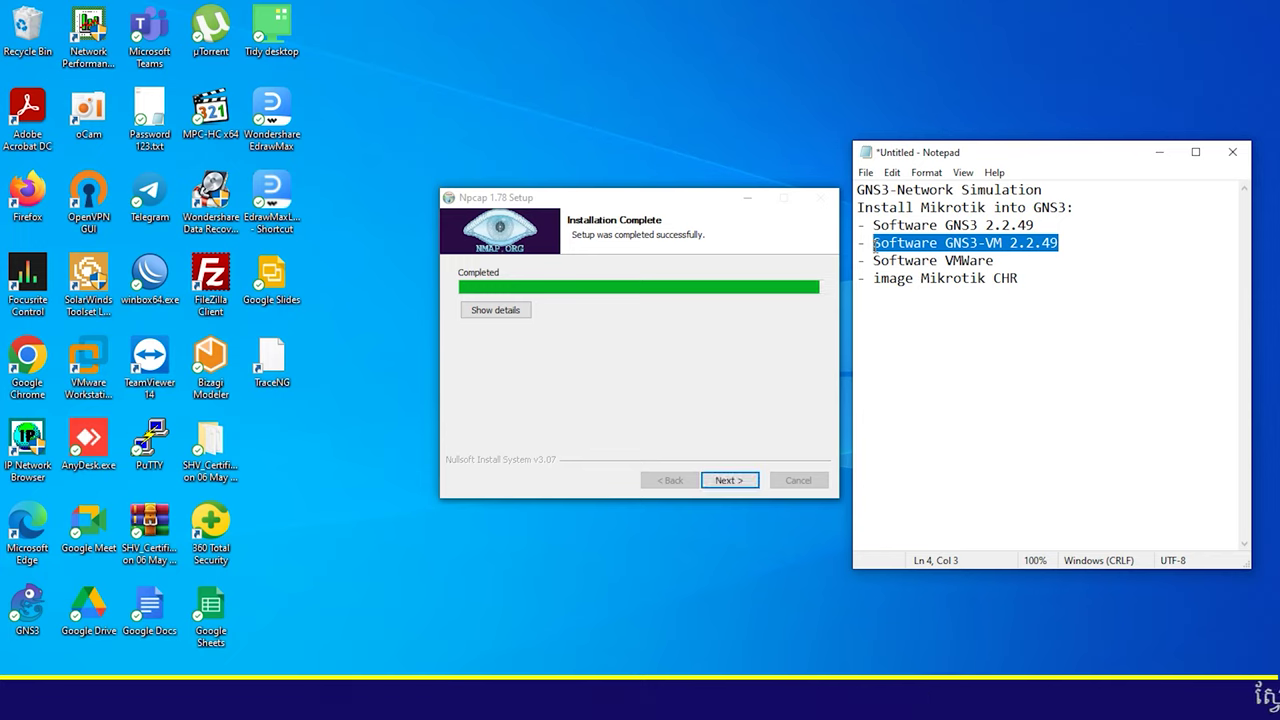
# - Finish the Npcap 1.78 setup and reposition the GNS3 2.2.49 installer window clear of the Notepad window
pyautogui.click(736, 481)
pyautogui.click(738, 480)
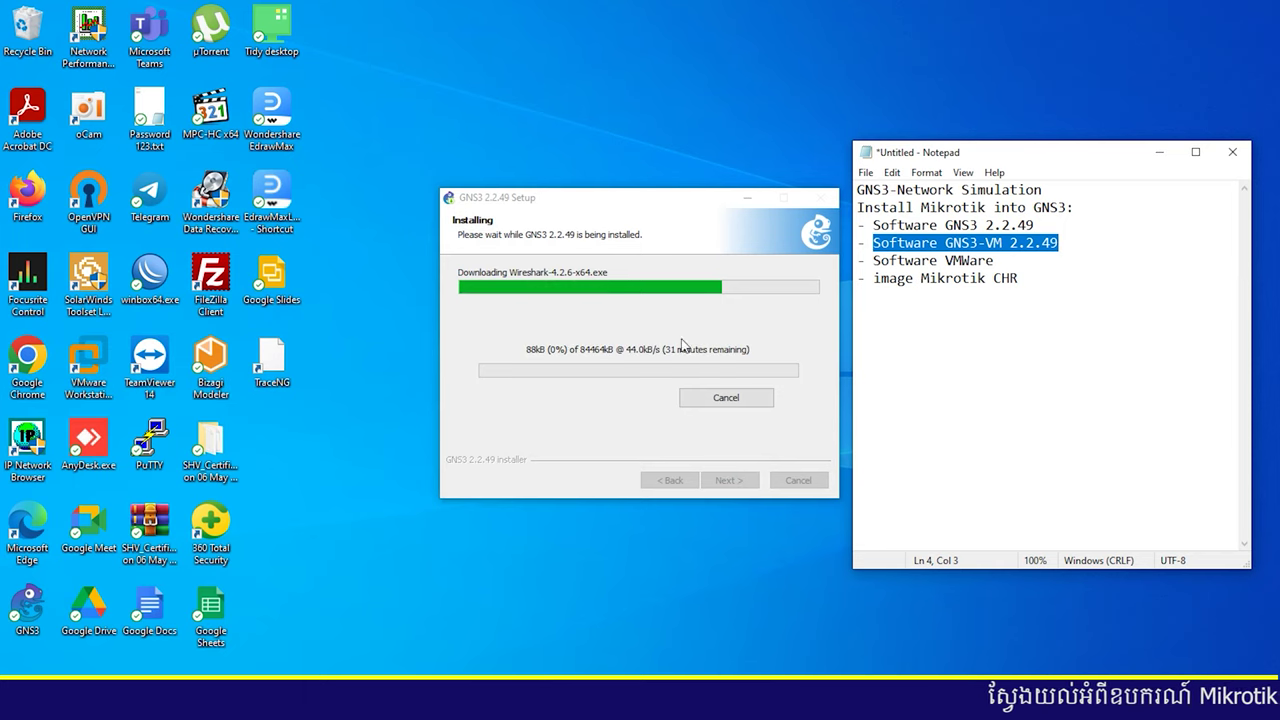
pyautogui.moveTo(679, 206); pyautogui.dragTo(596, 204)
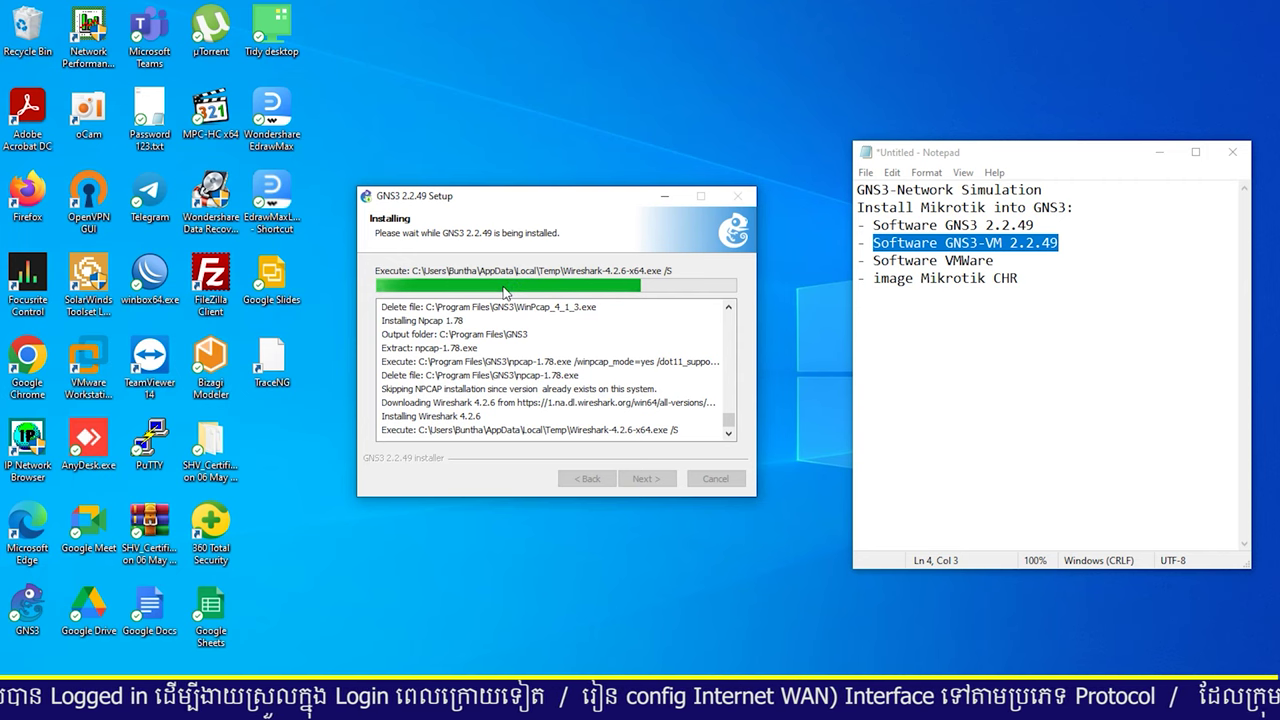
pyautogui.moveTo(566, 201); pyautogui.dragTo(493, 168)
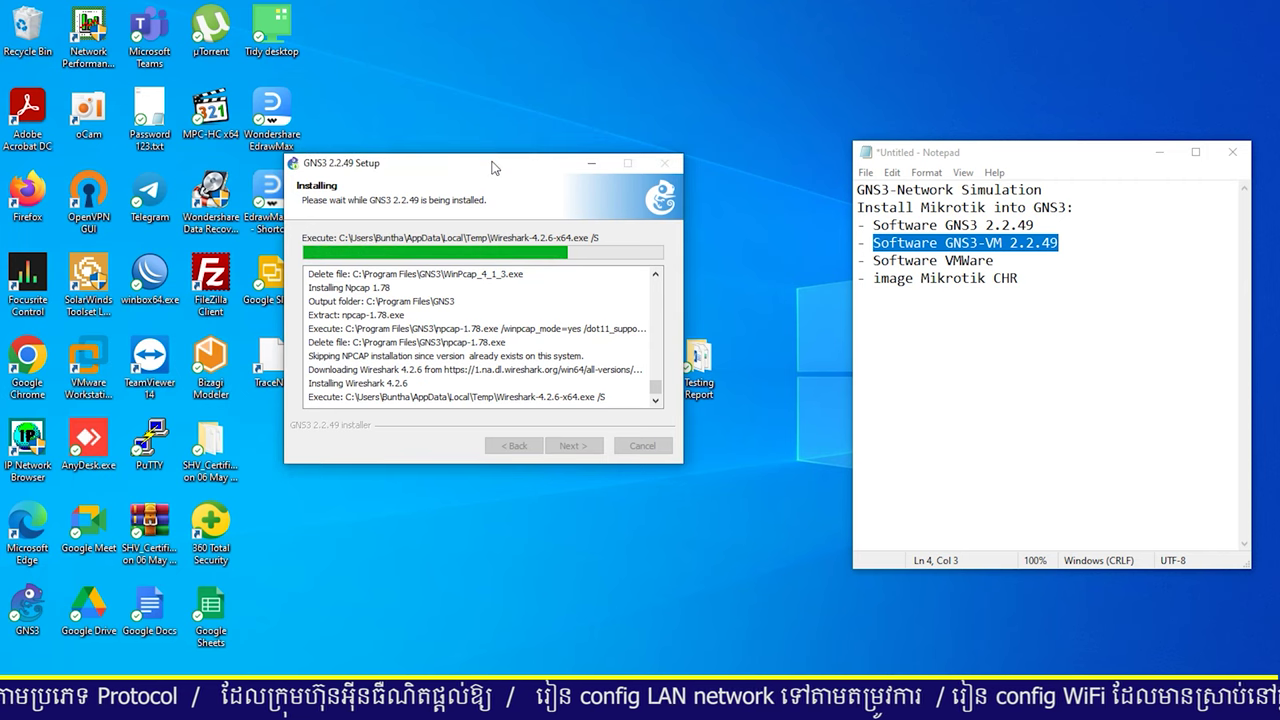
pyautogui.click(783, 668)
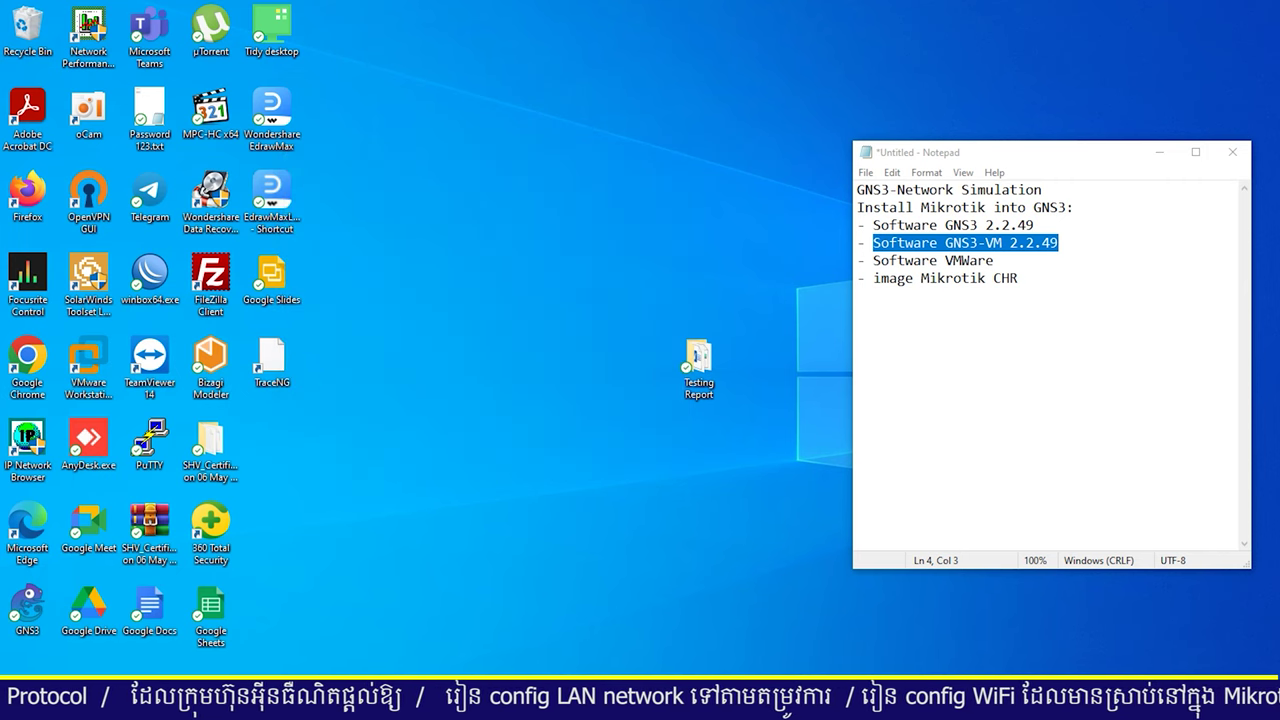
pyautogui.click(783, 668)
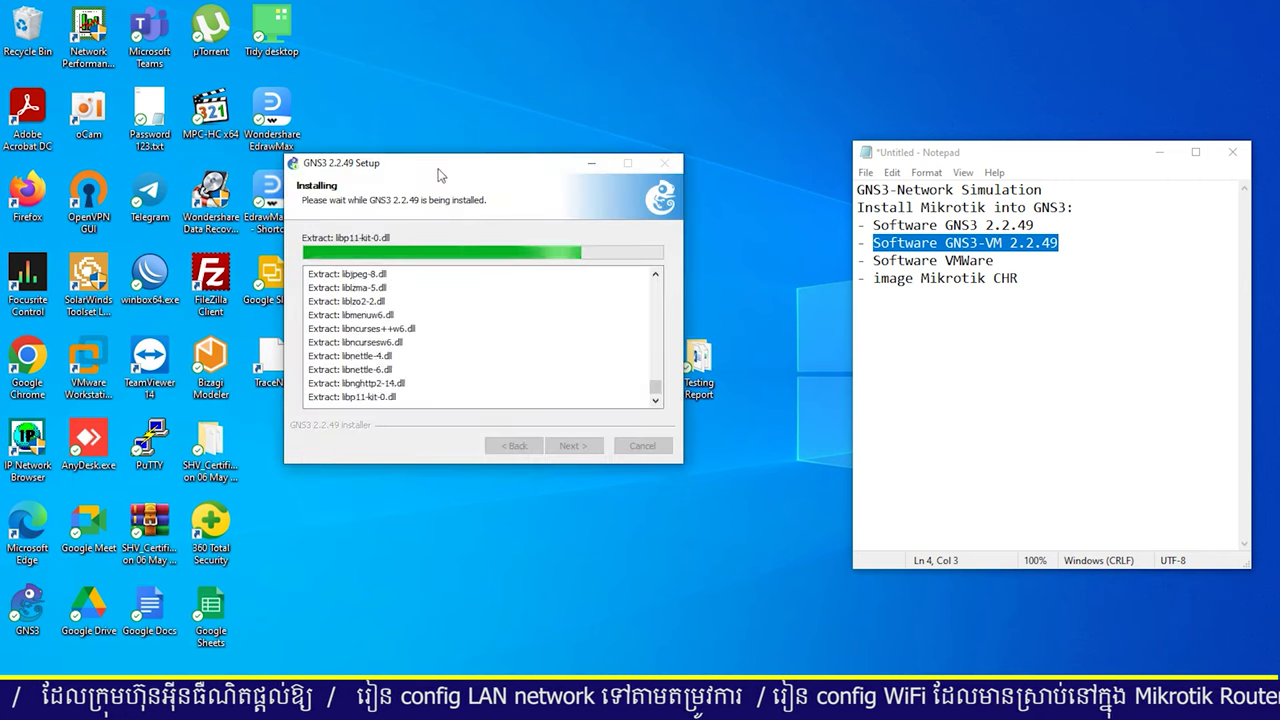
pyautogui.moveTo(444, 170); pyautogui.dragTo(510, 214)
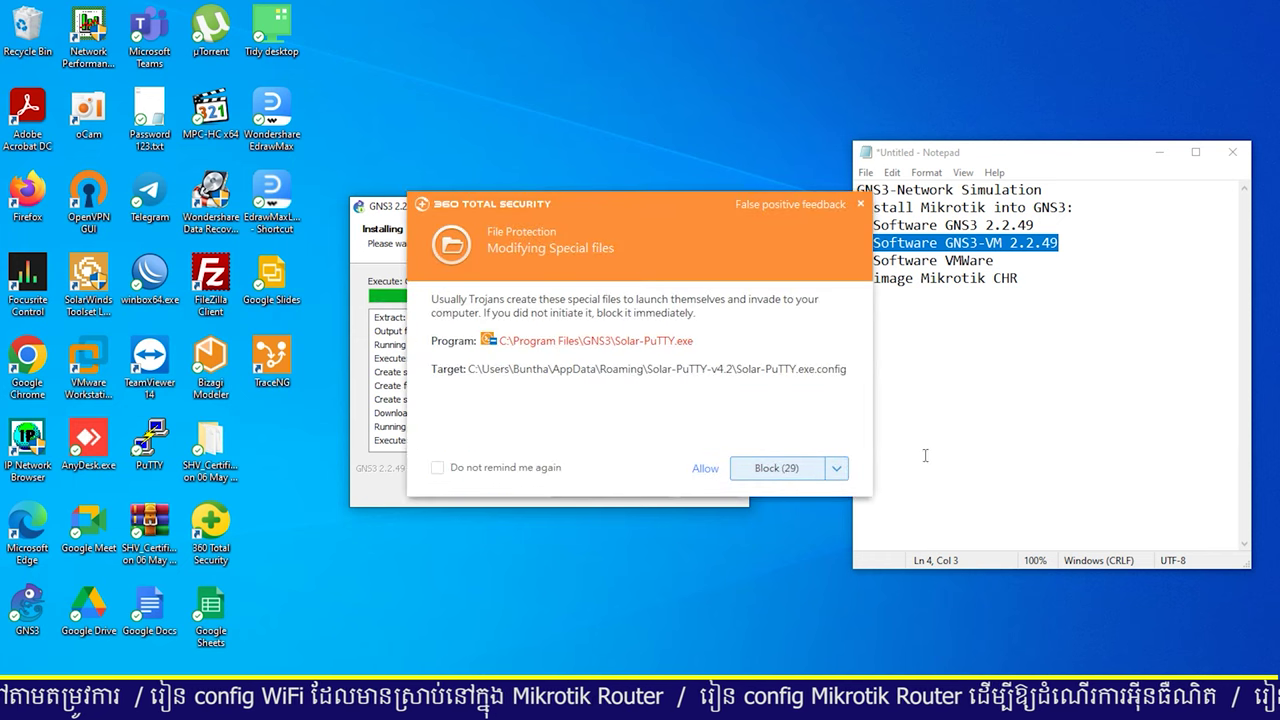
# - Allow Solar-PuTTY's file change in the 360 Total Security alert and finish the GNS3 2.2.49 setup without starting GNS3
pyautogui.click(836, 468)
pyautogui.click(766, 521)
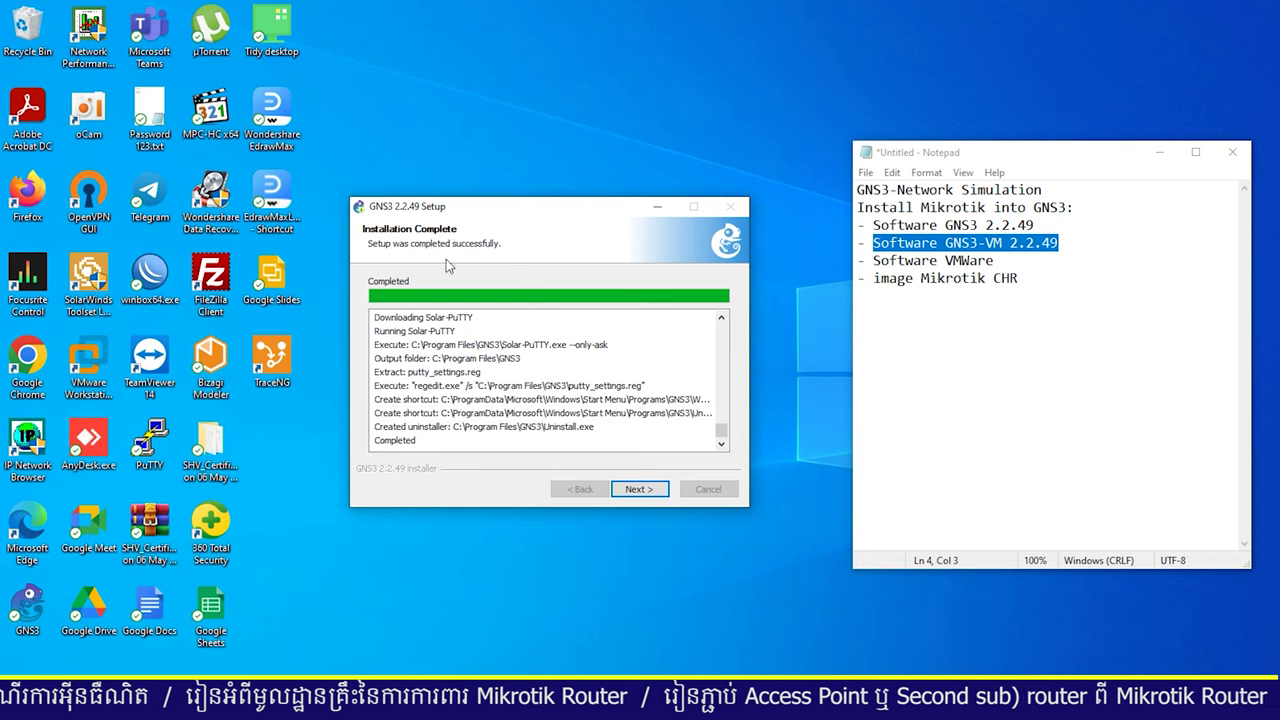
pyautogui.click(640, 490)
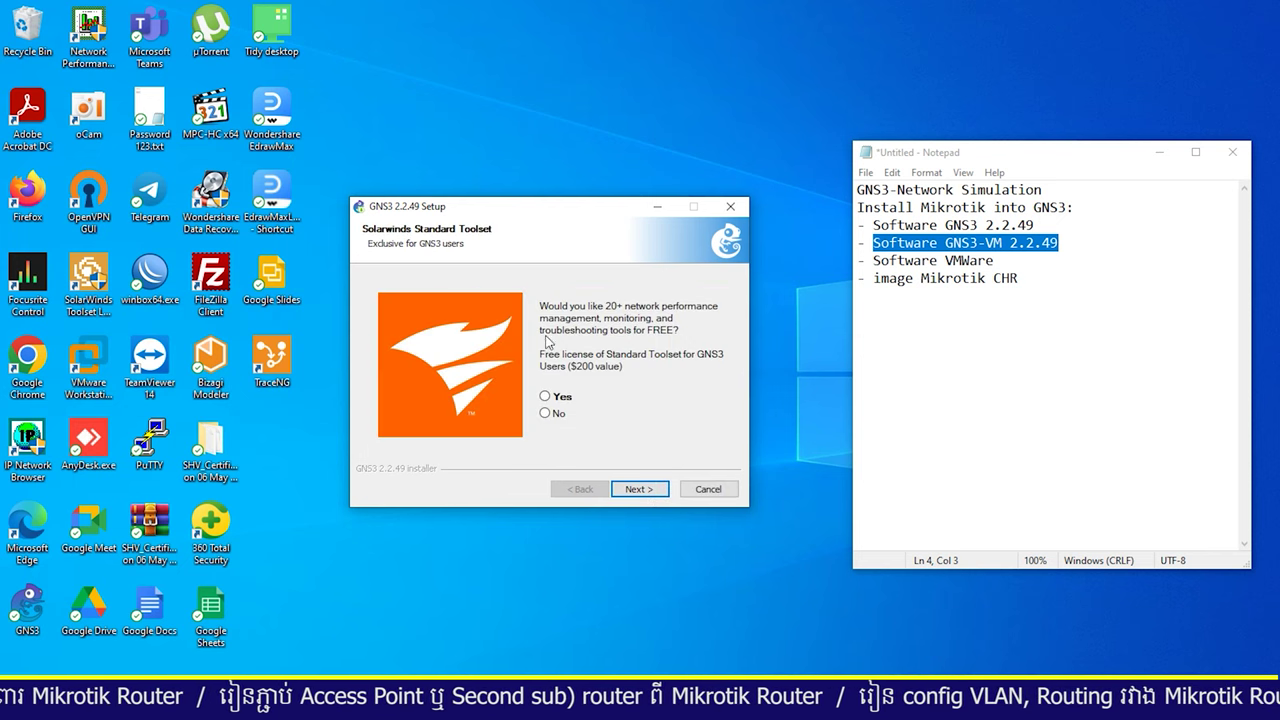
pyautogui.click(640, 490)
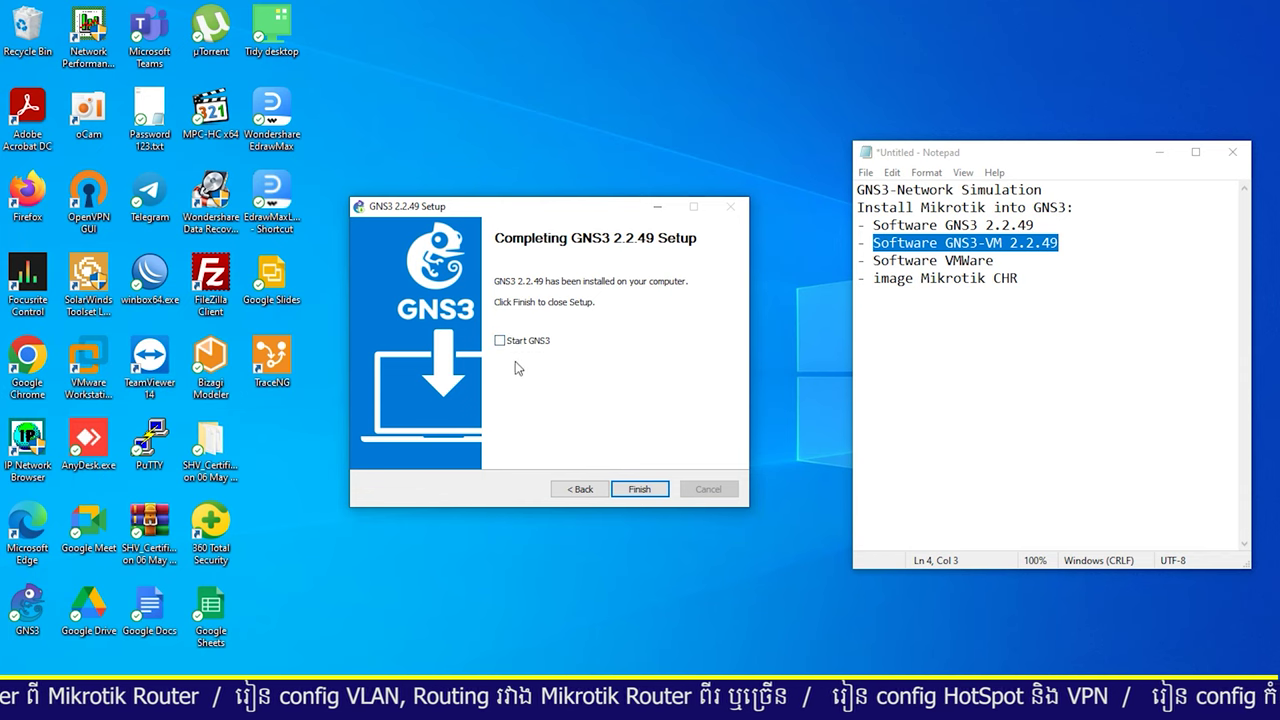
pyautogui.click(645, 488)
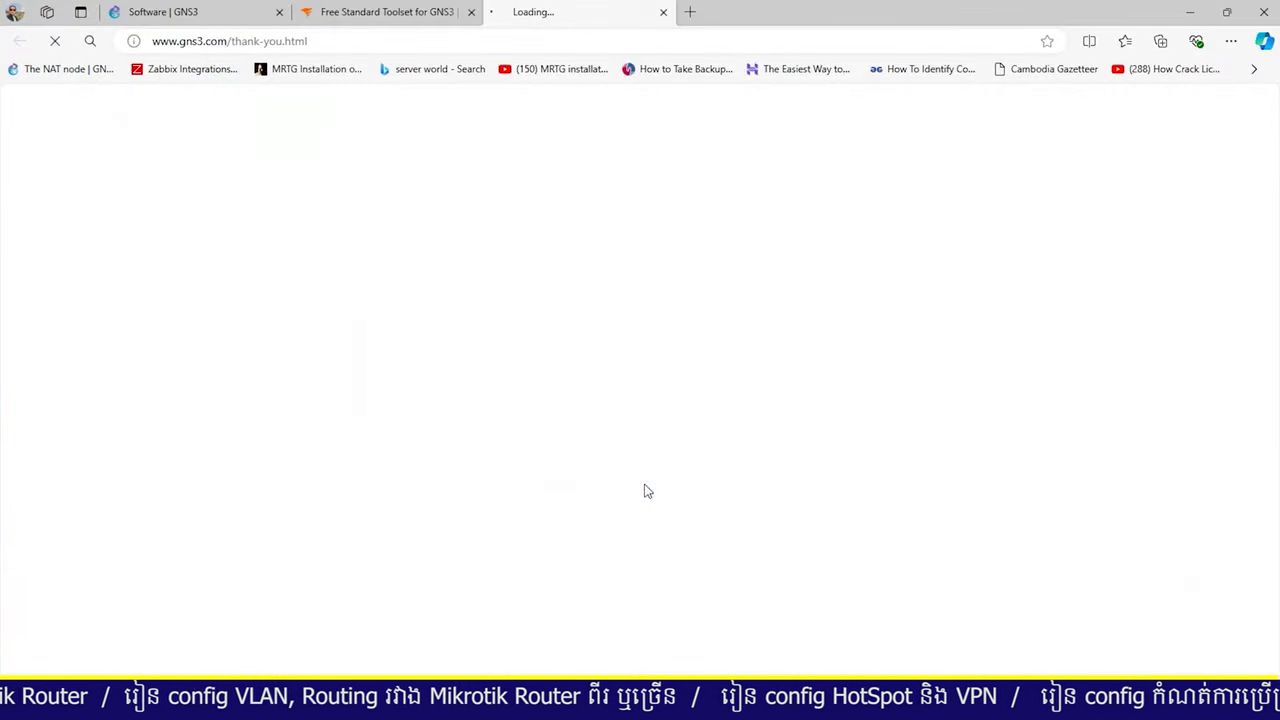
pyautogui.click(1190, 12)
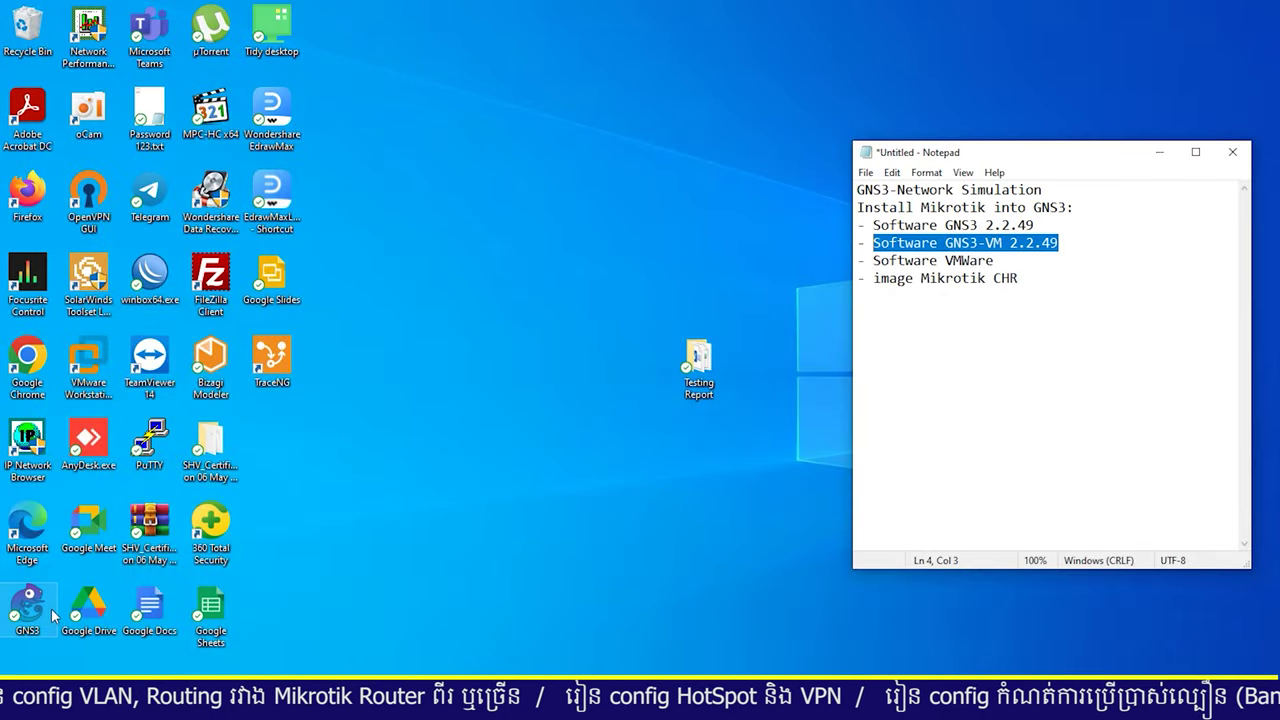
# - Launch VMware Workstation Pro from the desktop and bring up the Downloads folder
pyautogui.click(14, 605)
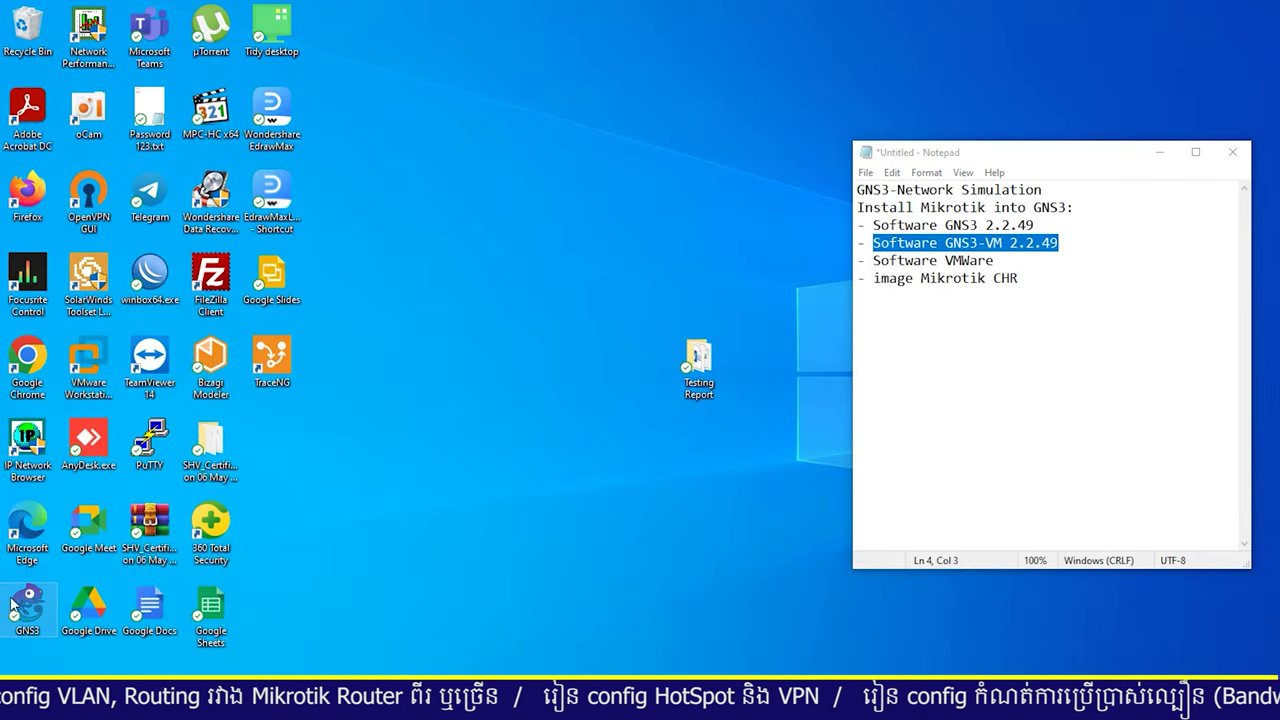
pyautogui.click(105, 358)
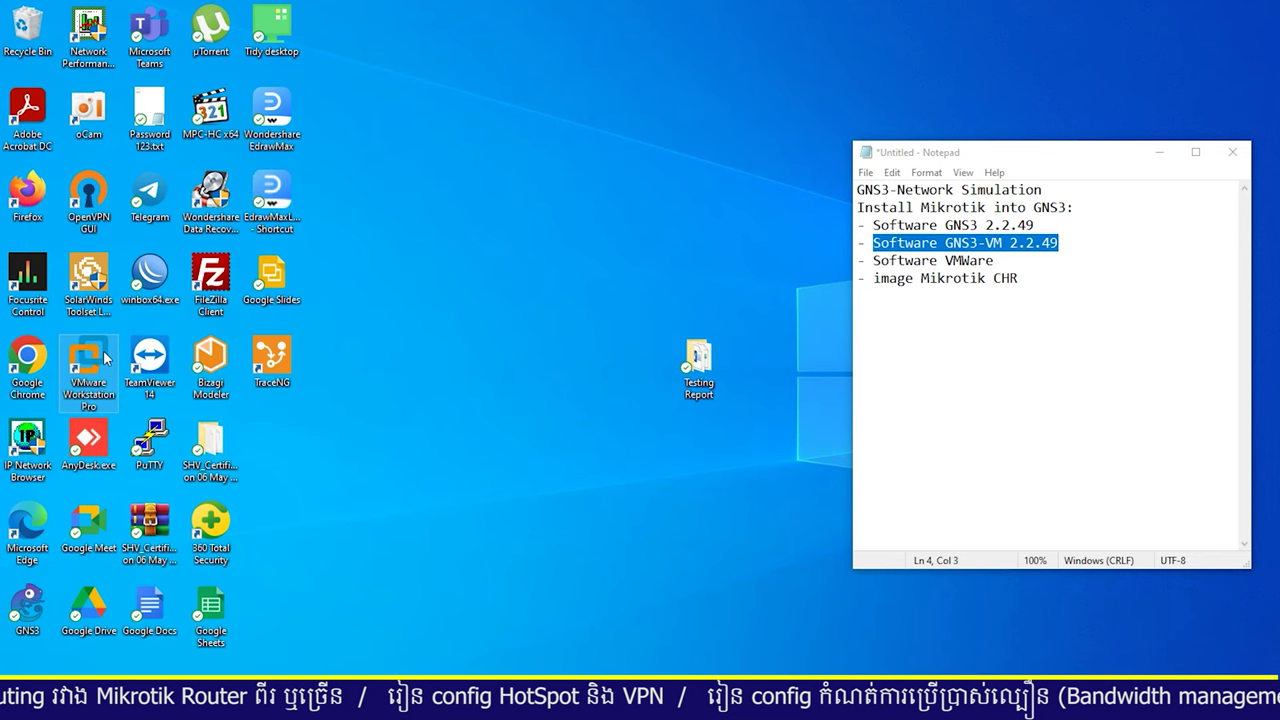
pyautogui.doubleClick(89, 362)
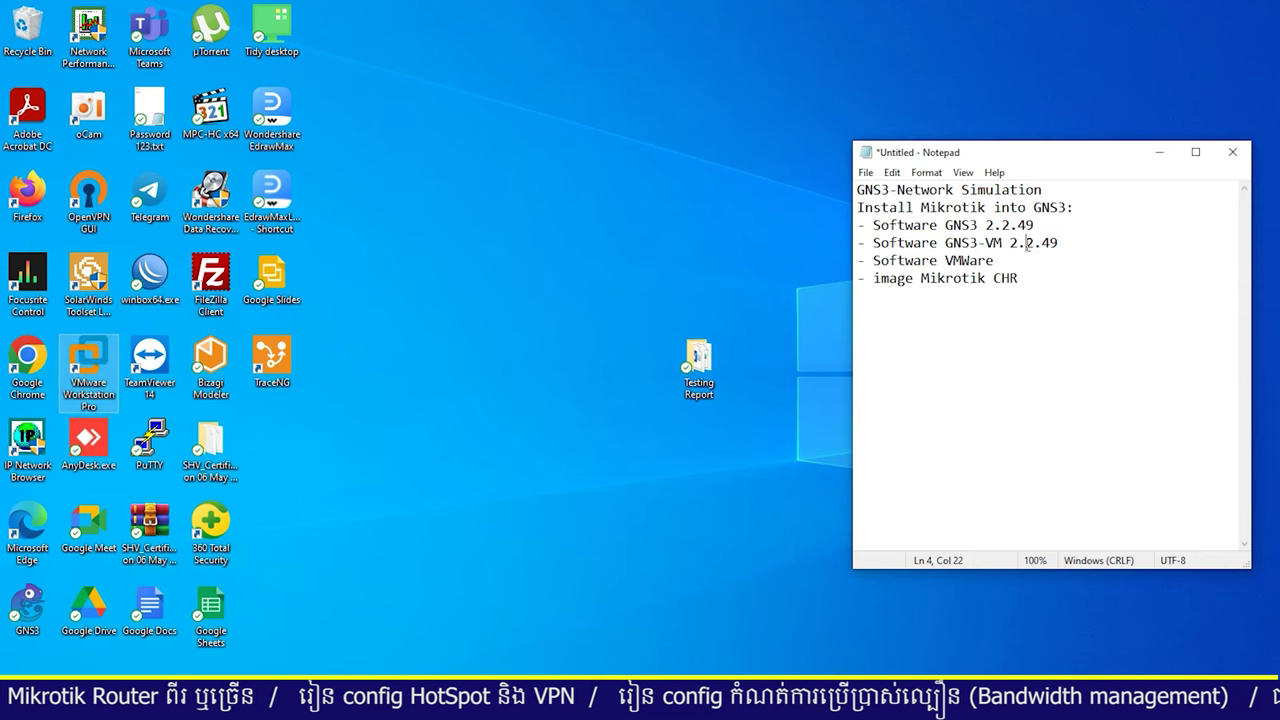
pyautogui.hotkey('alt', 'Tab')
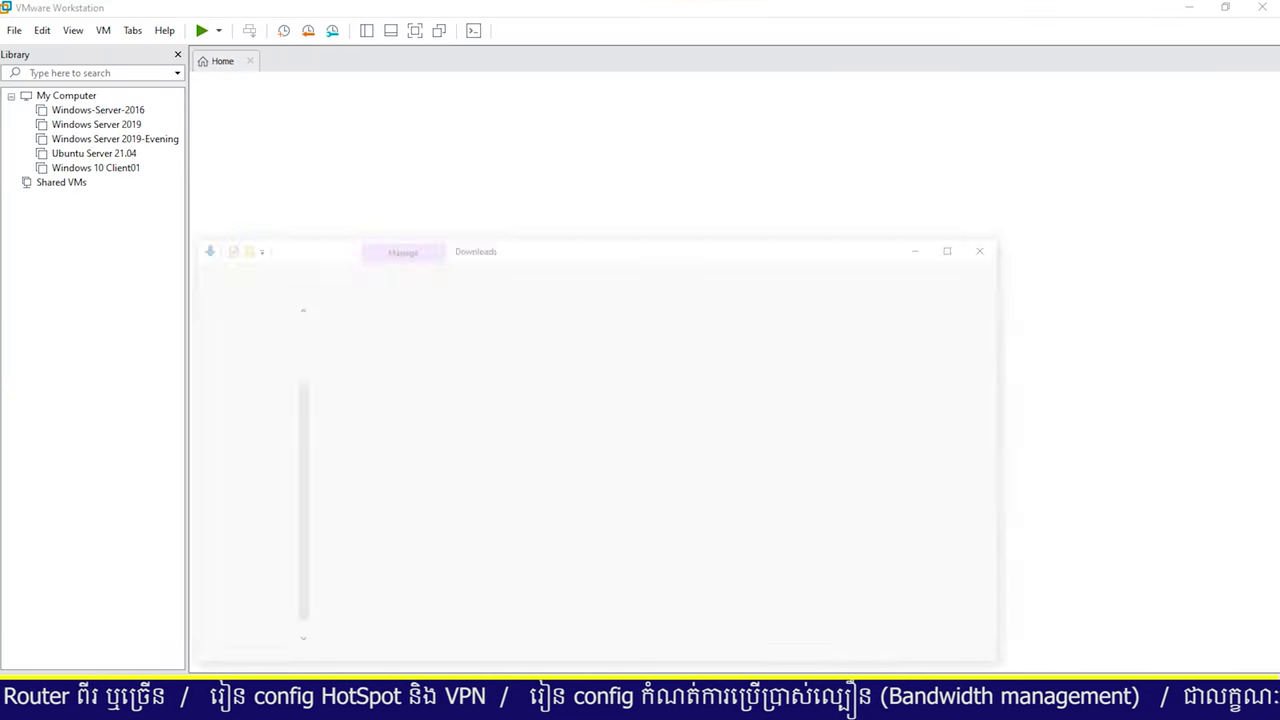
# - Open GNS3.VM.VMware.Workstation.2.2.49.zip in WinRAR, extract GNS3 VM.ova to the Downloads folder and close the archive
pyautogui.click(370, 295)
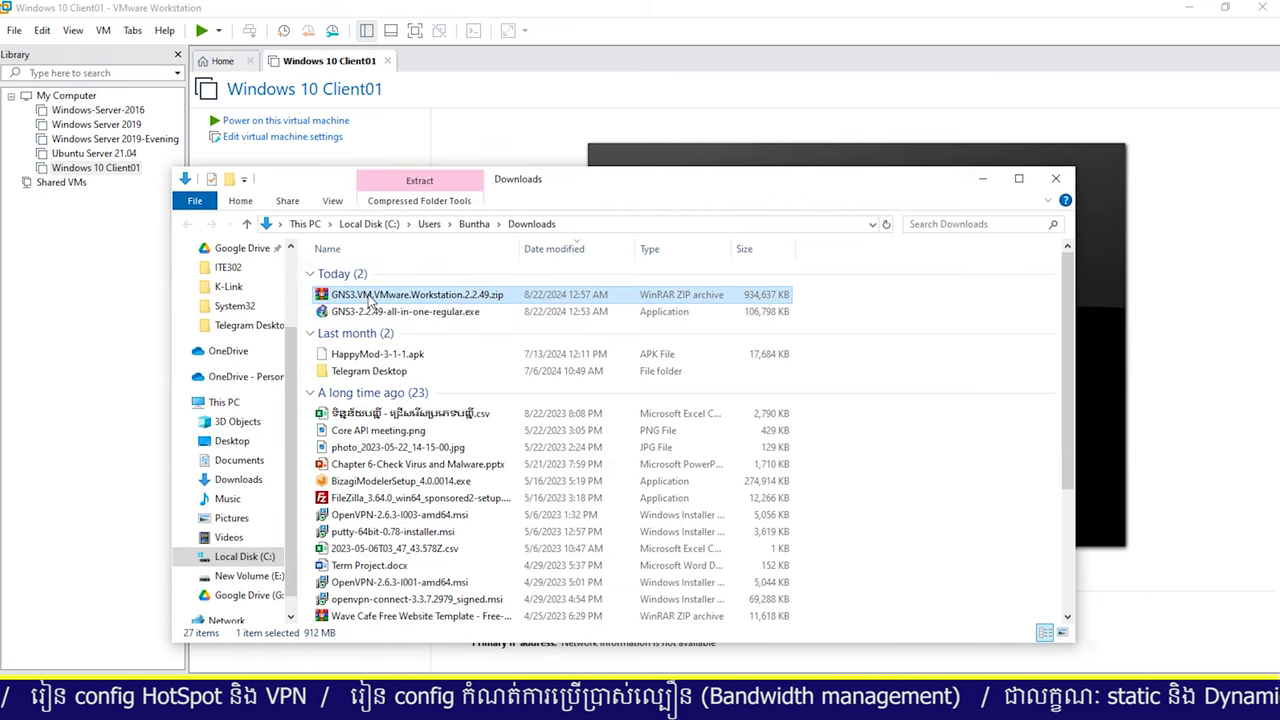
pyautogui.rightClick(369, 299)
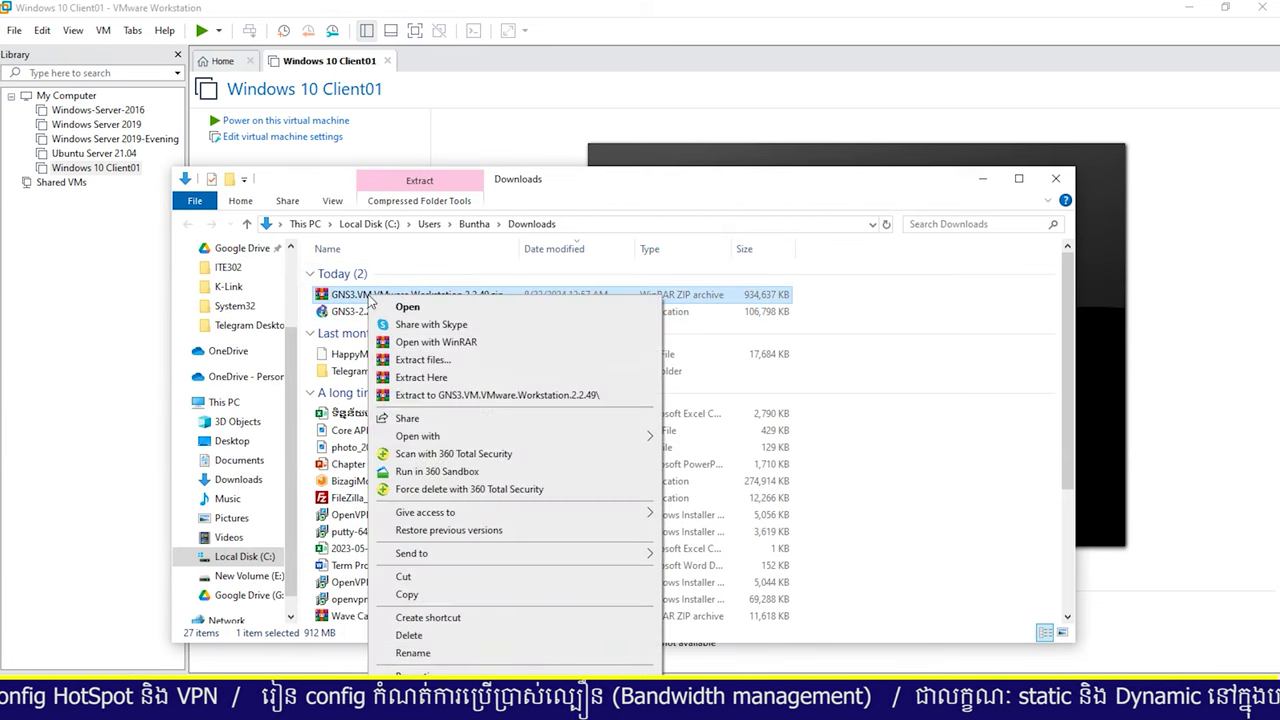
pyautogui.click(408, 308)
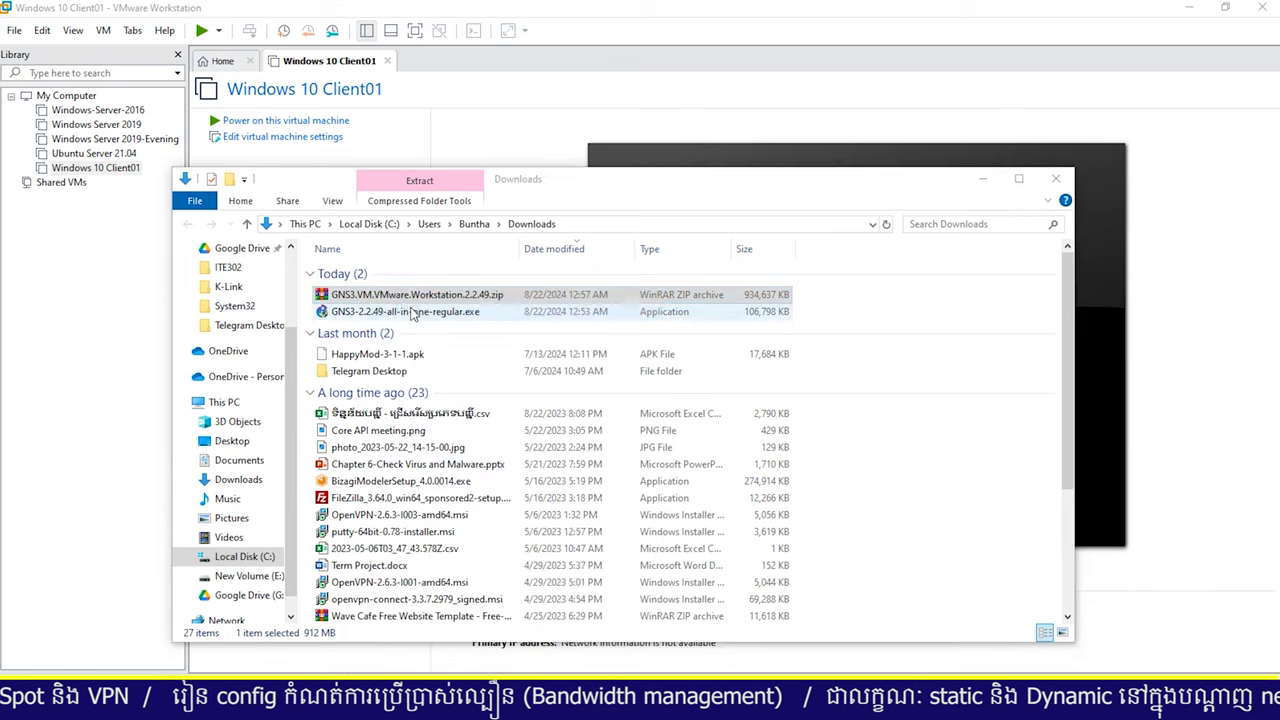
pyautogui.click(132, 243)
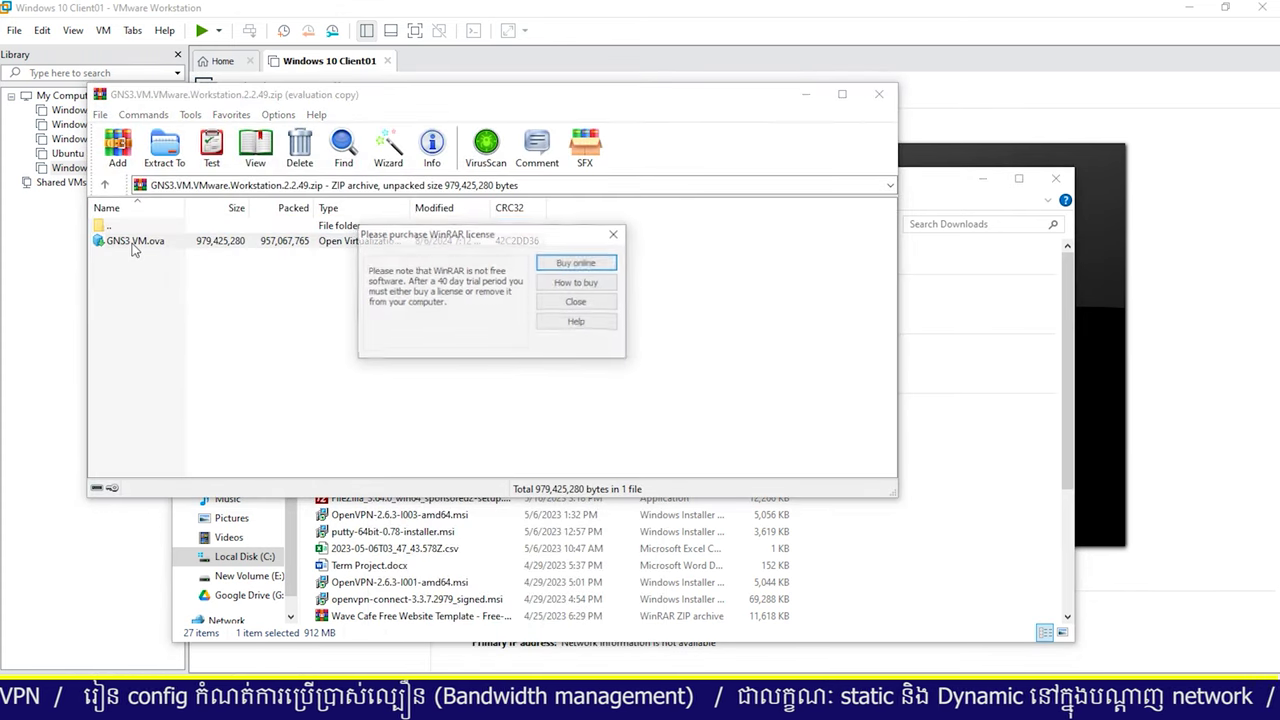
pyautogui.click(568, 301)
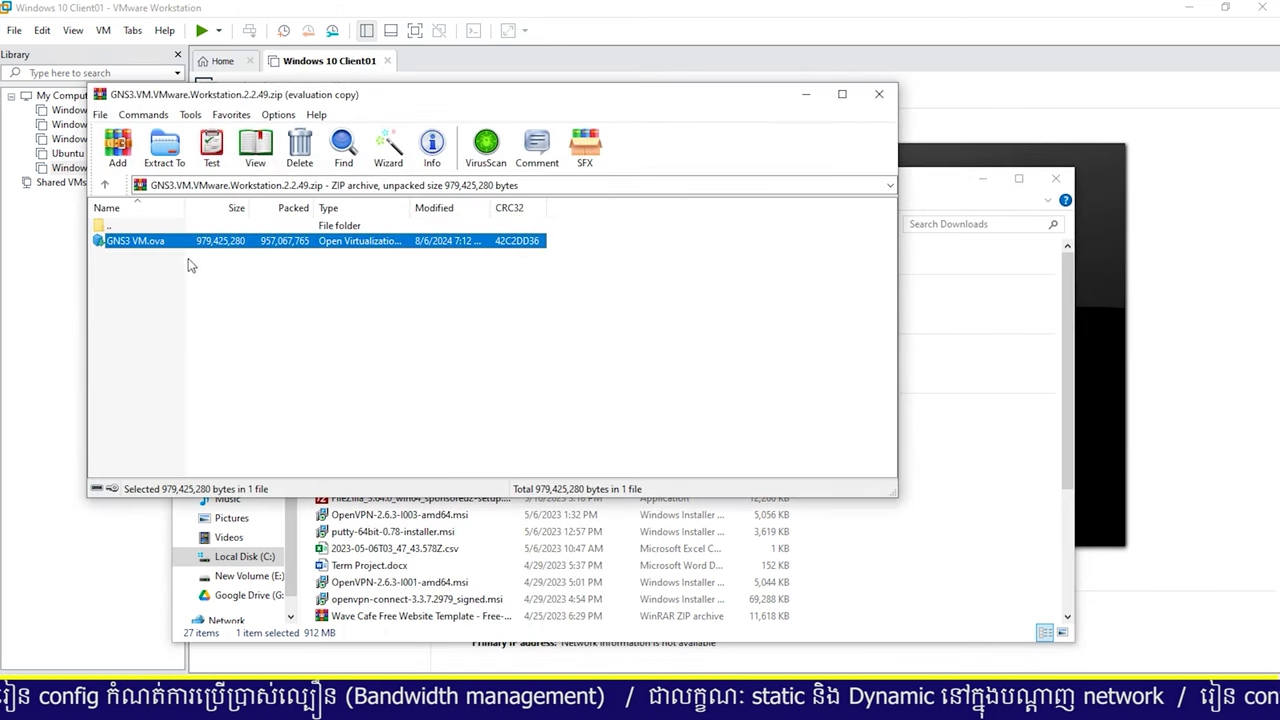
pyautogui.doubleClick(143, 247)
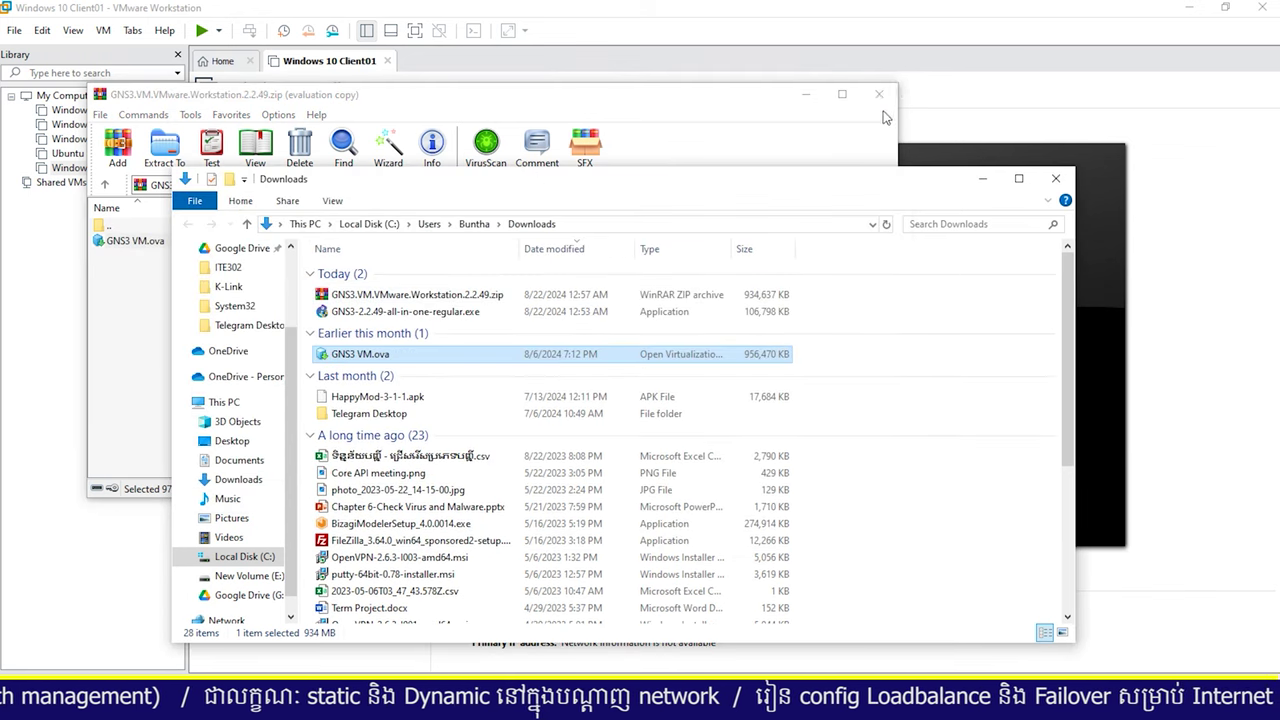
pyautogui.click(879, 94)
# - Locate the extracted GNS3 VM.ova file alongside its source archive in the Downloads folder
pyautogui.click(362, 295)
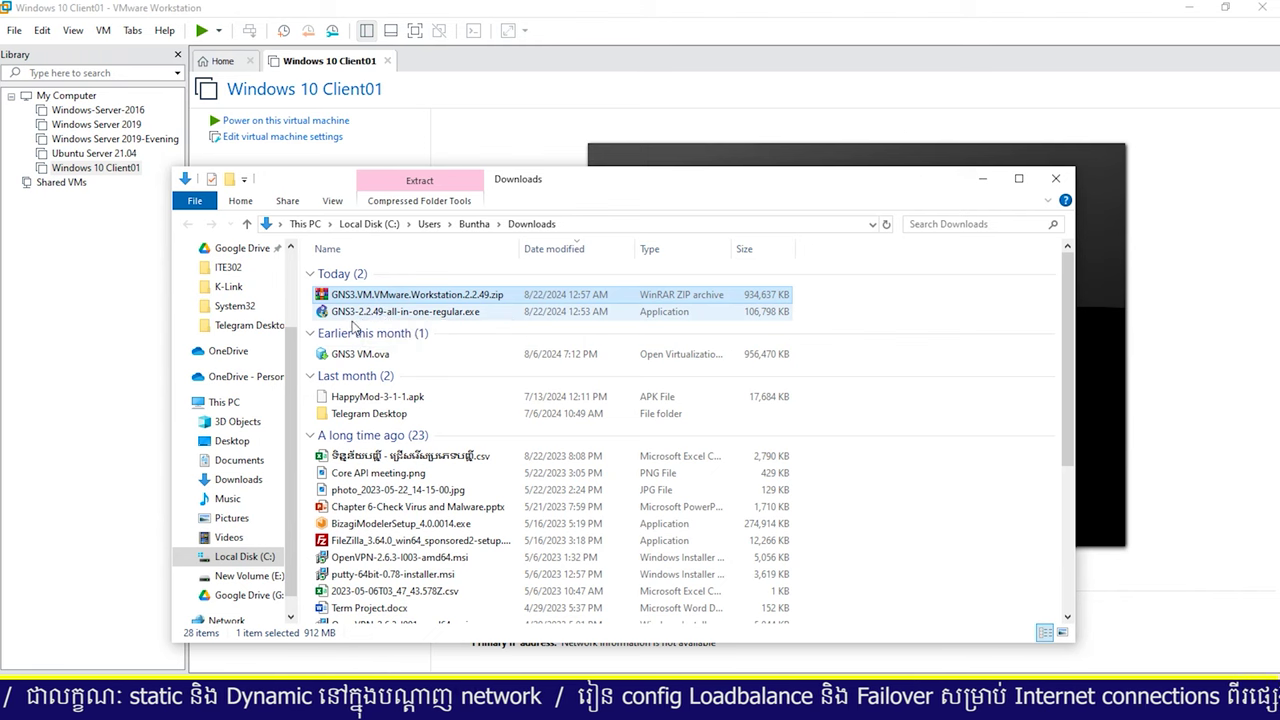
pyautogui.scroll(-1, 428, 424)
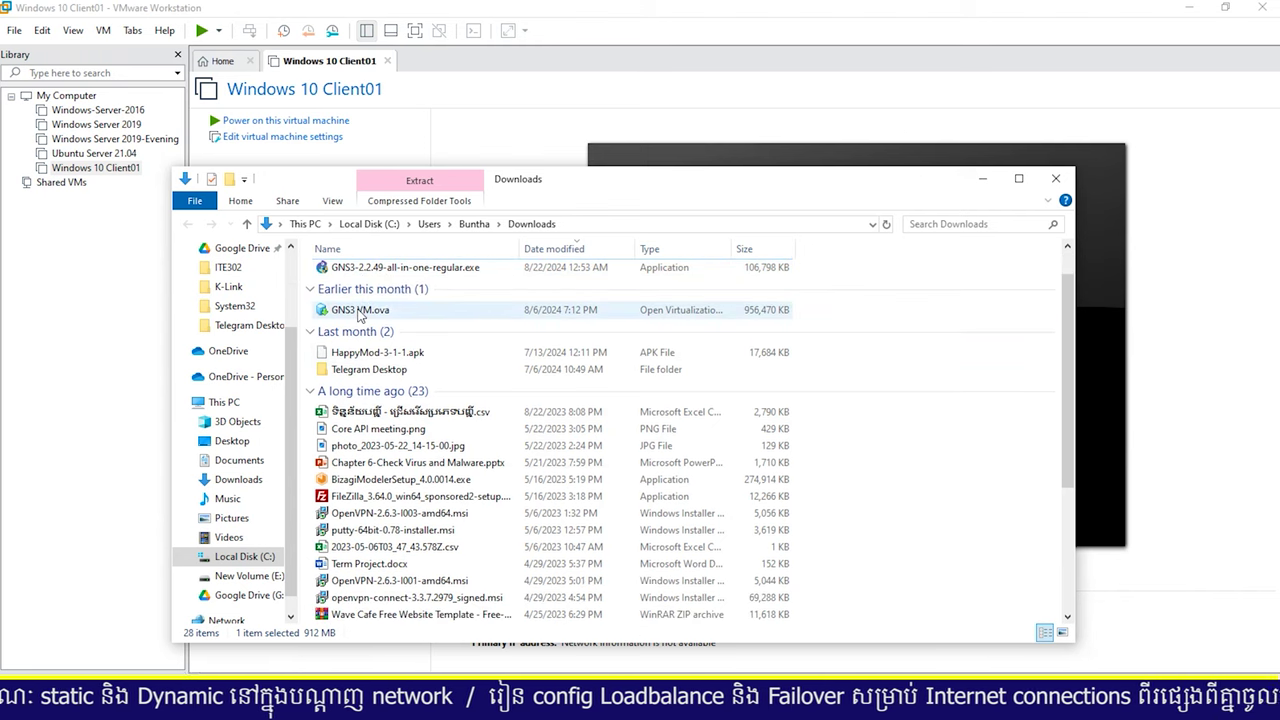
pyautogui.click(364, 311)
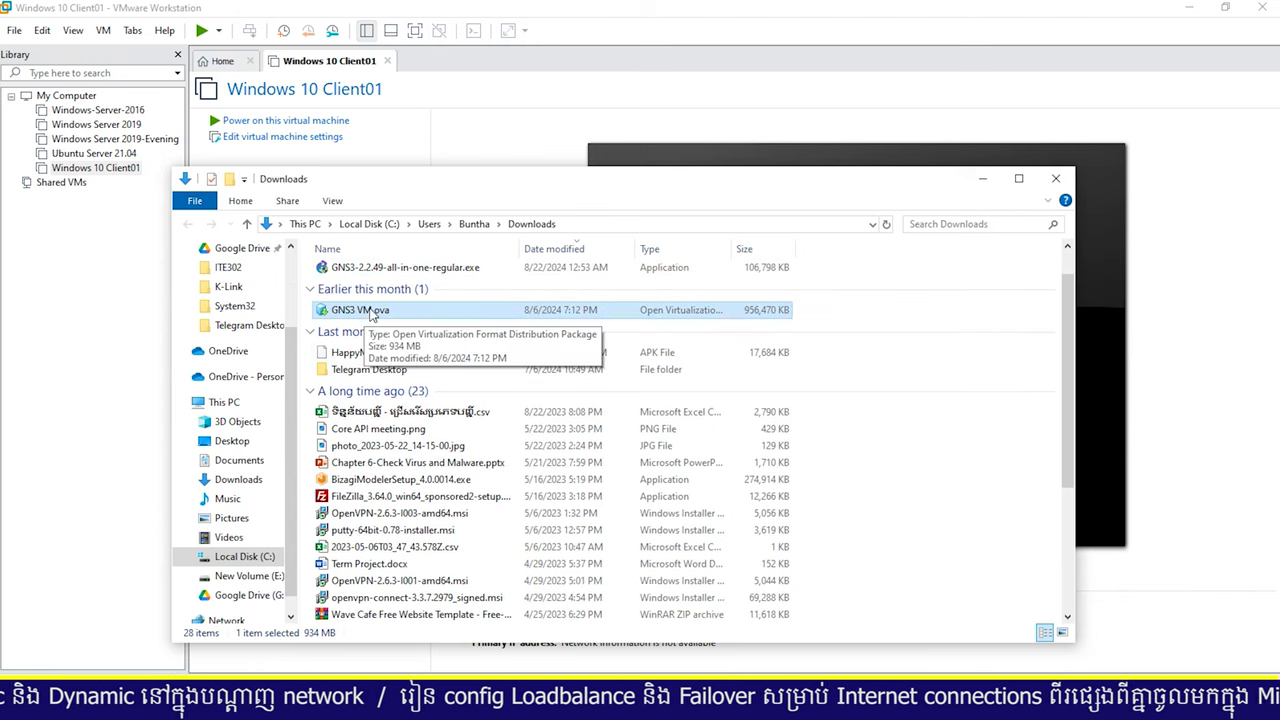
# - Open GNS3 VM.ova from the Downloads folder as a virtual machine in VMware Workstation
pyautogui.click(471, 109)
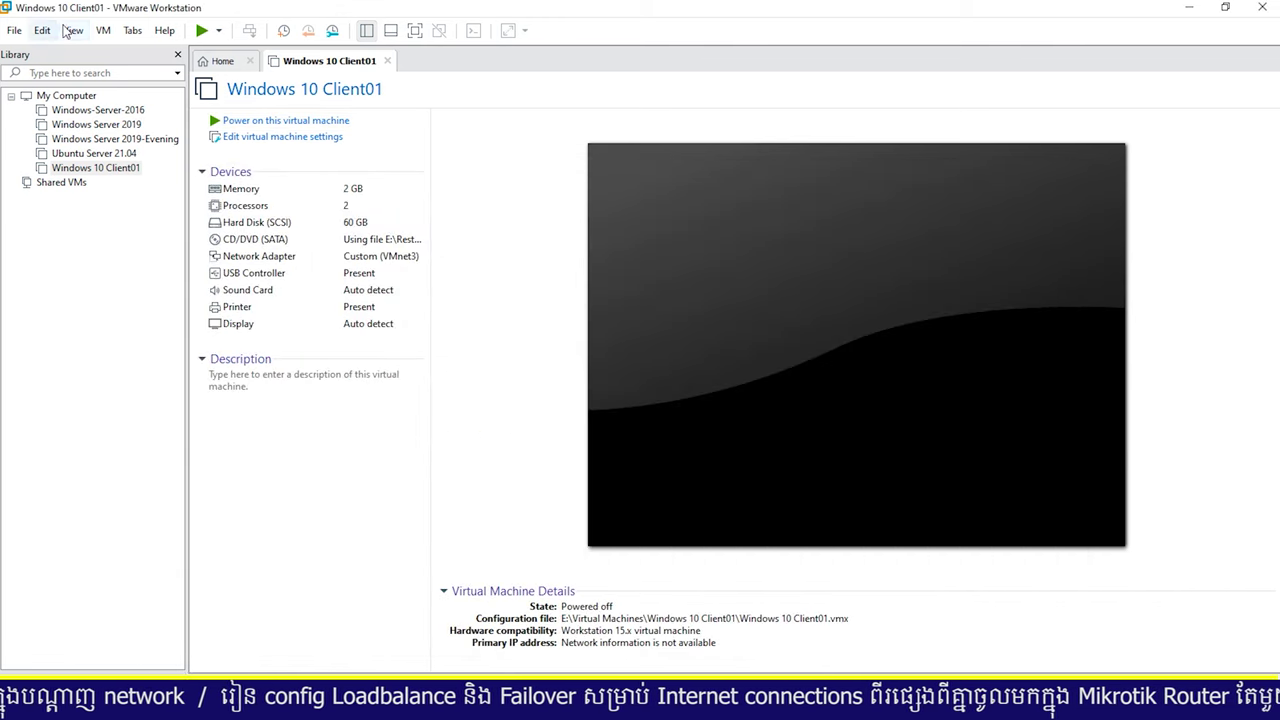
pyautogui.click(218, 64)
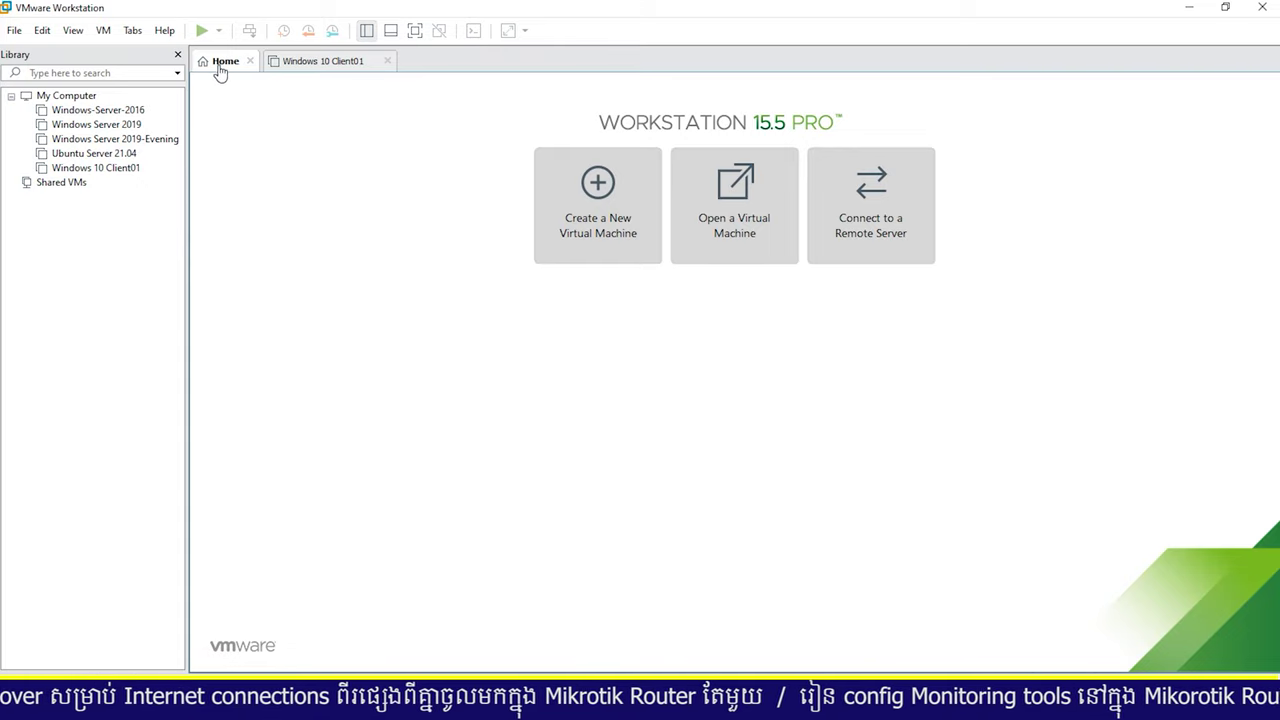
pyautogui.click(740, 231)
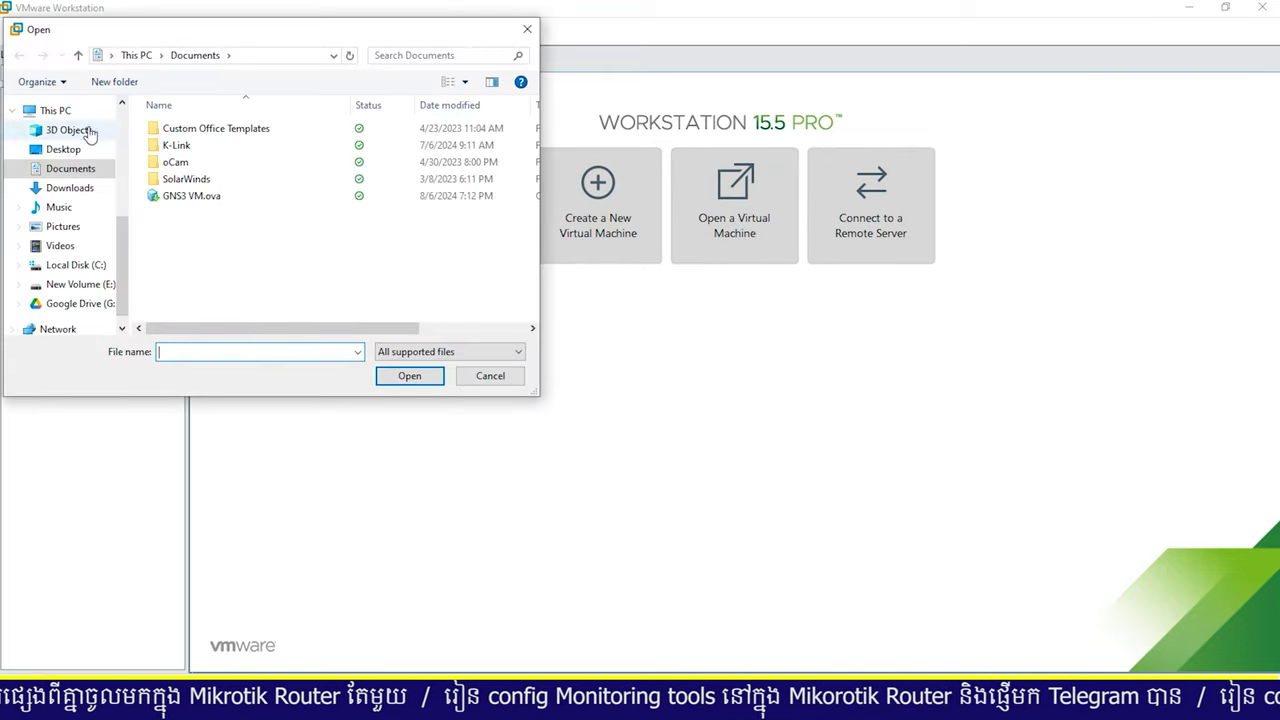
pyautogui.click(74, 190)
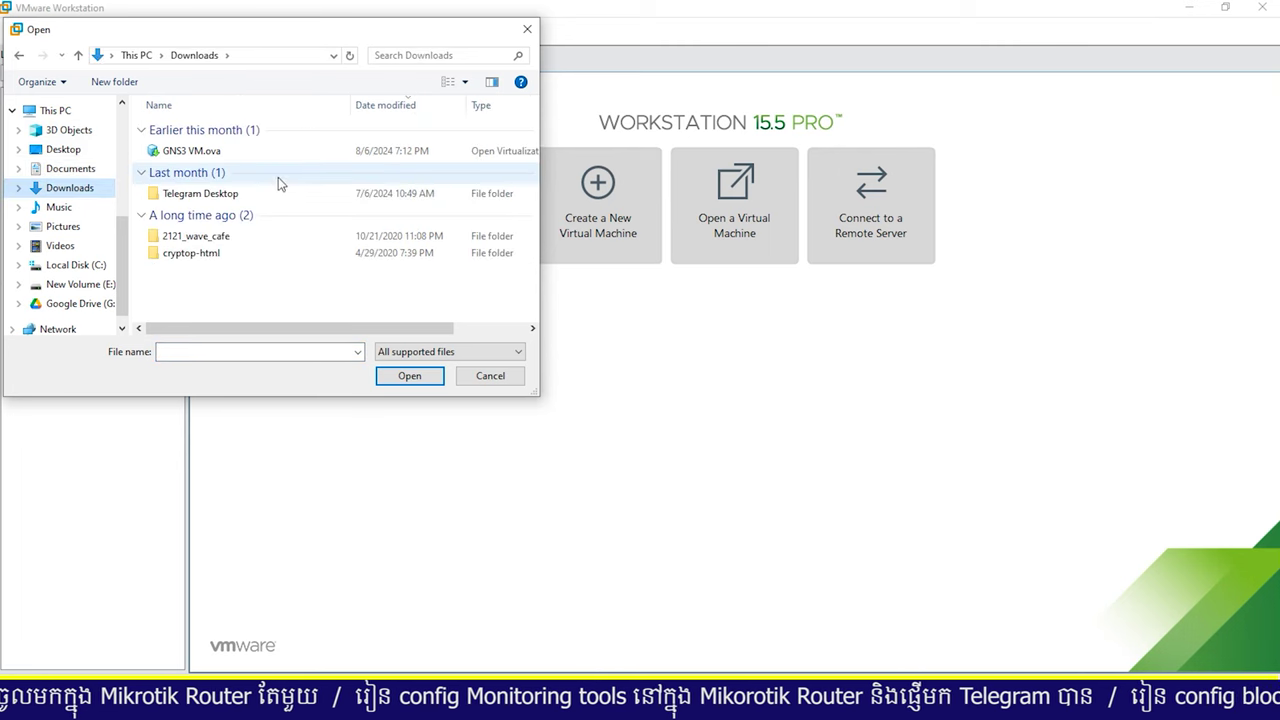
pyautogui.click(193, 153)
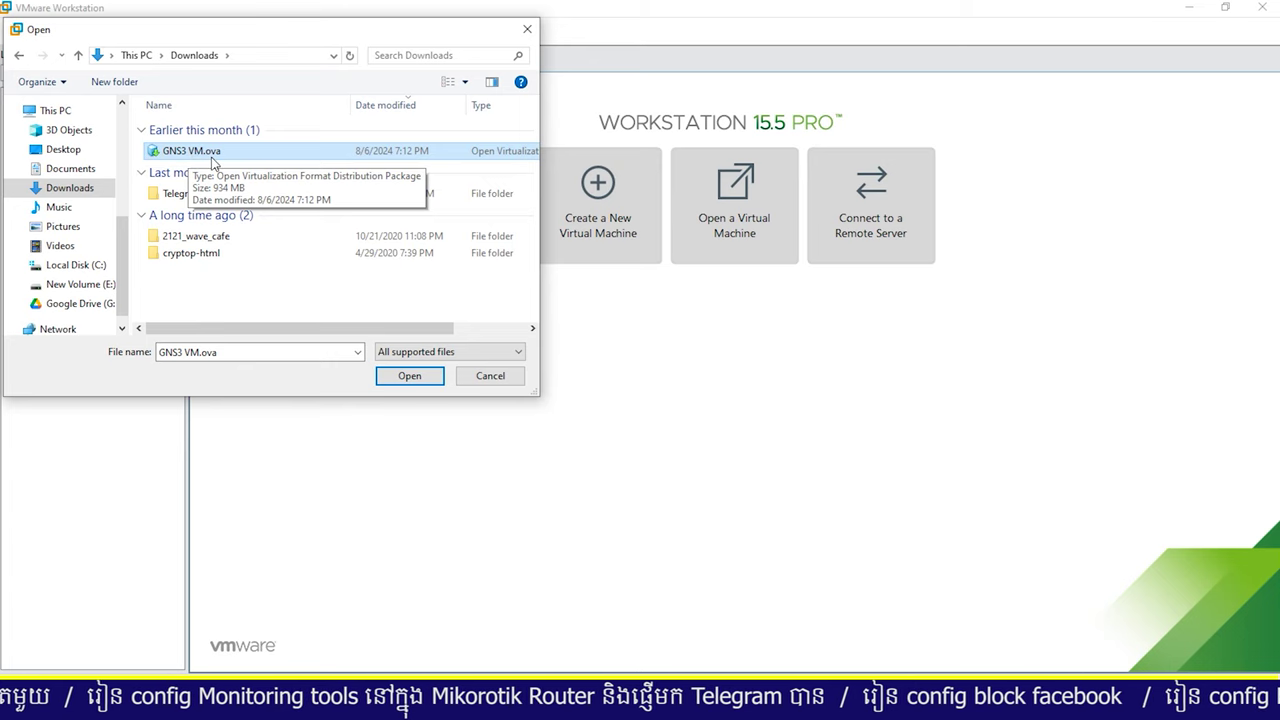
pyautogui.click(414, 378)
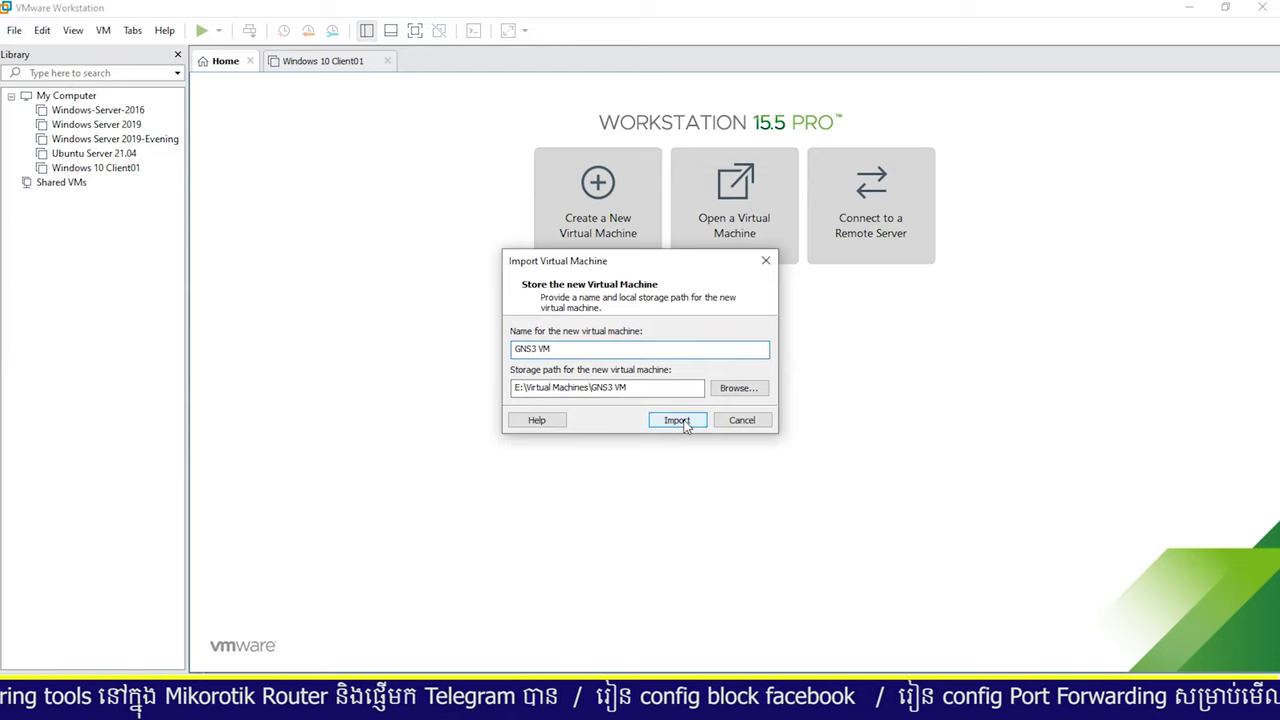
# - Import the virtual machine as GNS3 VM into E:\Virtual Machines\GNS3 VM and minimize VMware Workstation
pyautogui.click(686, 425)
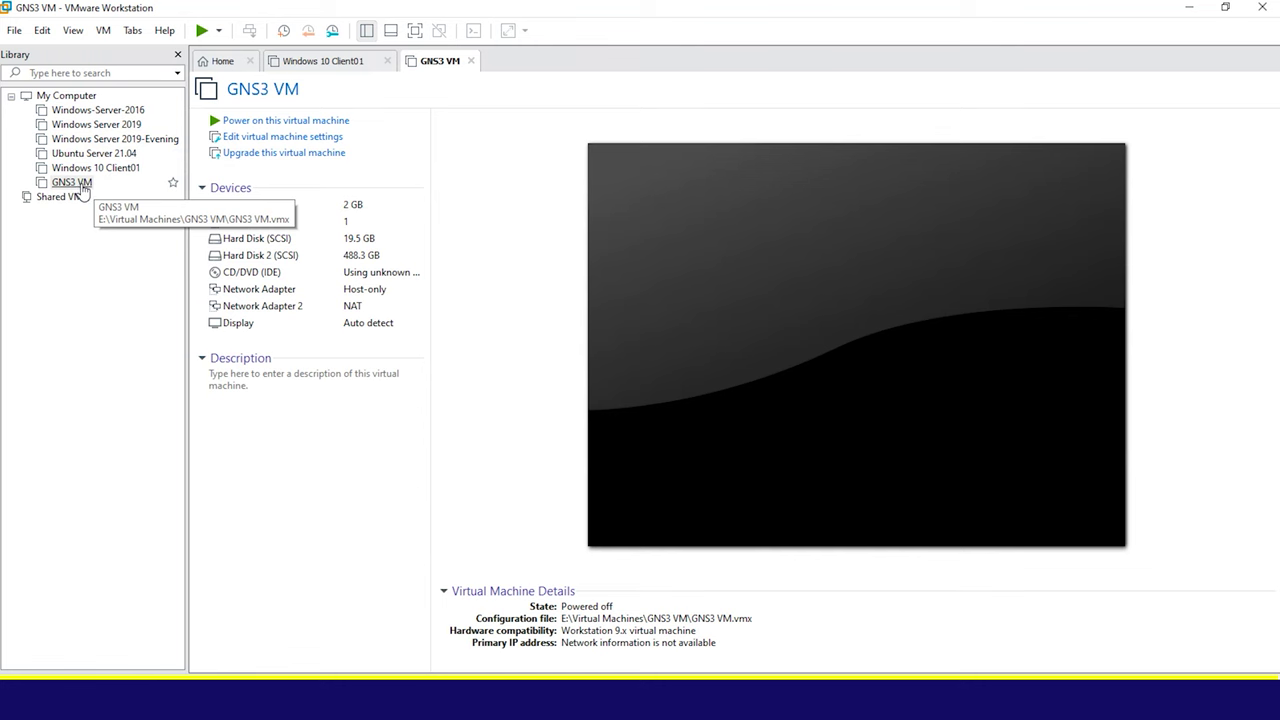
pyautogui.click(1192, 14)
pyautogui.click(983, 179)
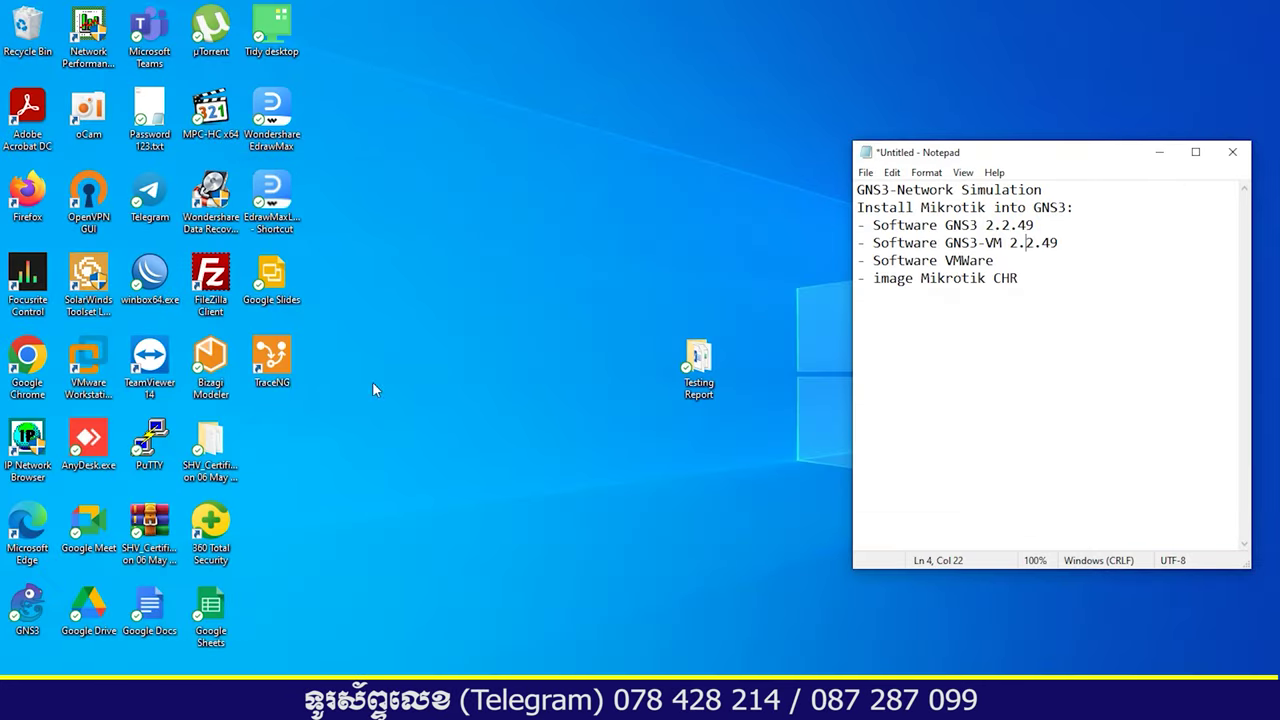
# - Launch GNS3 from the desktop
pyautogui.doubleClick(30, 603)
pyautogui.rightClick(32, 600)
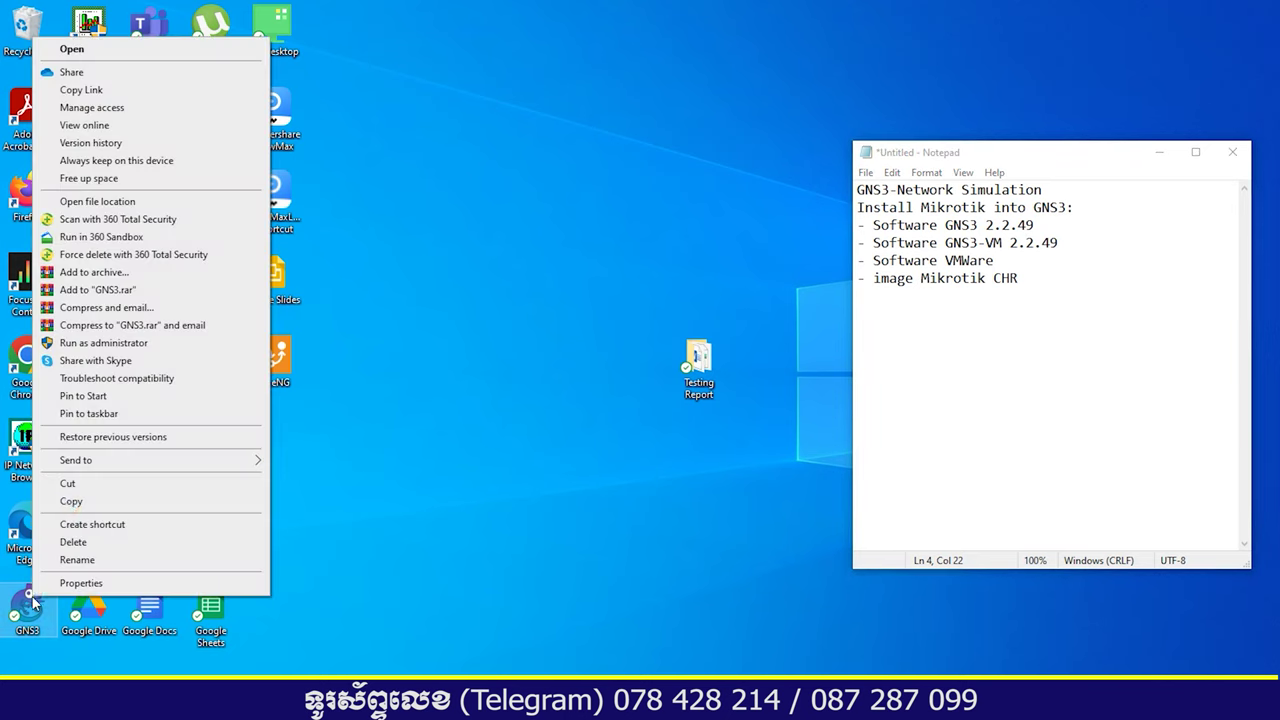
pyautogui.click(80, 54)
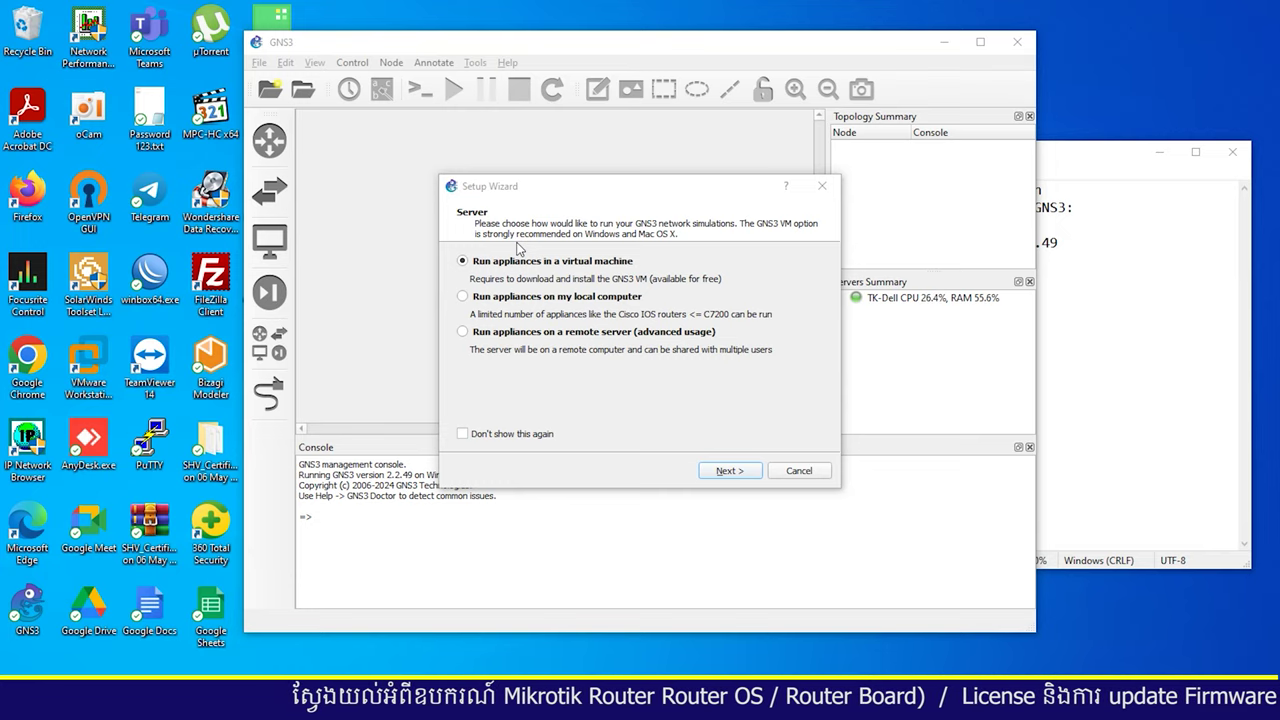
# - Choose to run appliances in a virtual machine and accept the local server settings with localhost and port 3080 TCP
pyautogui.click(506, 299)
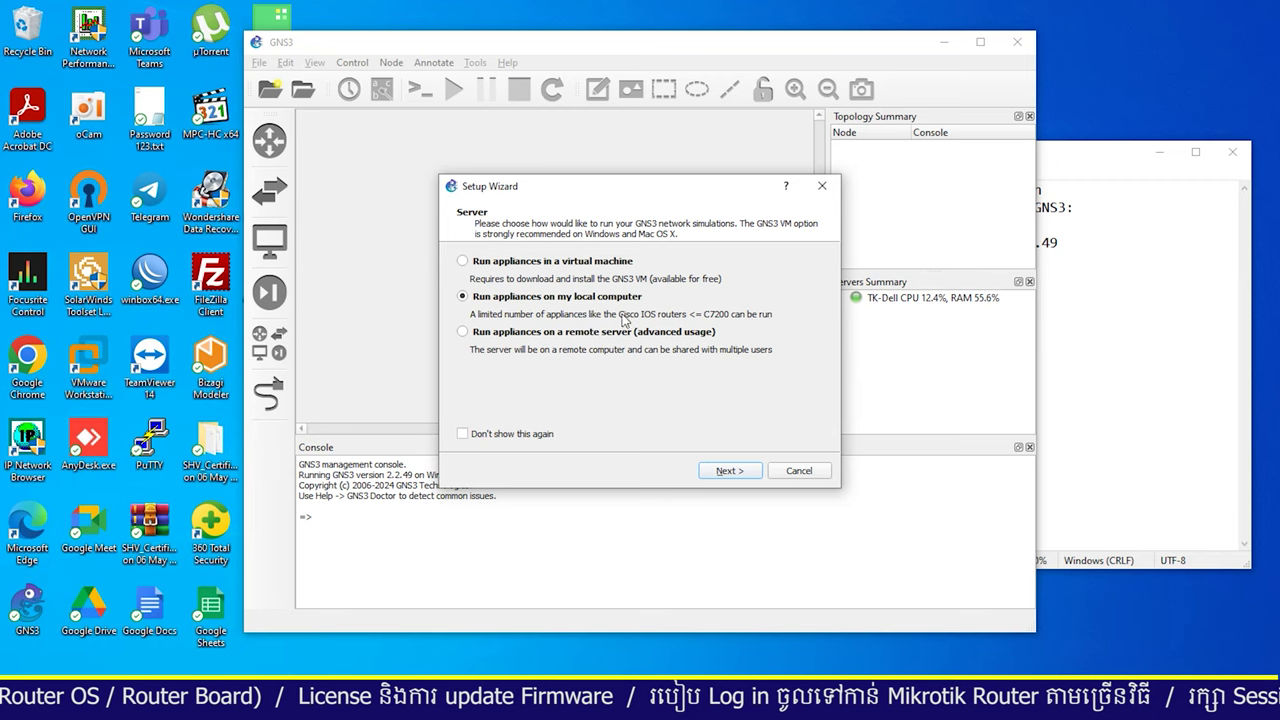
pyautogui.click(500, 266)
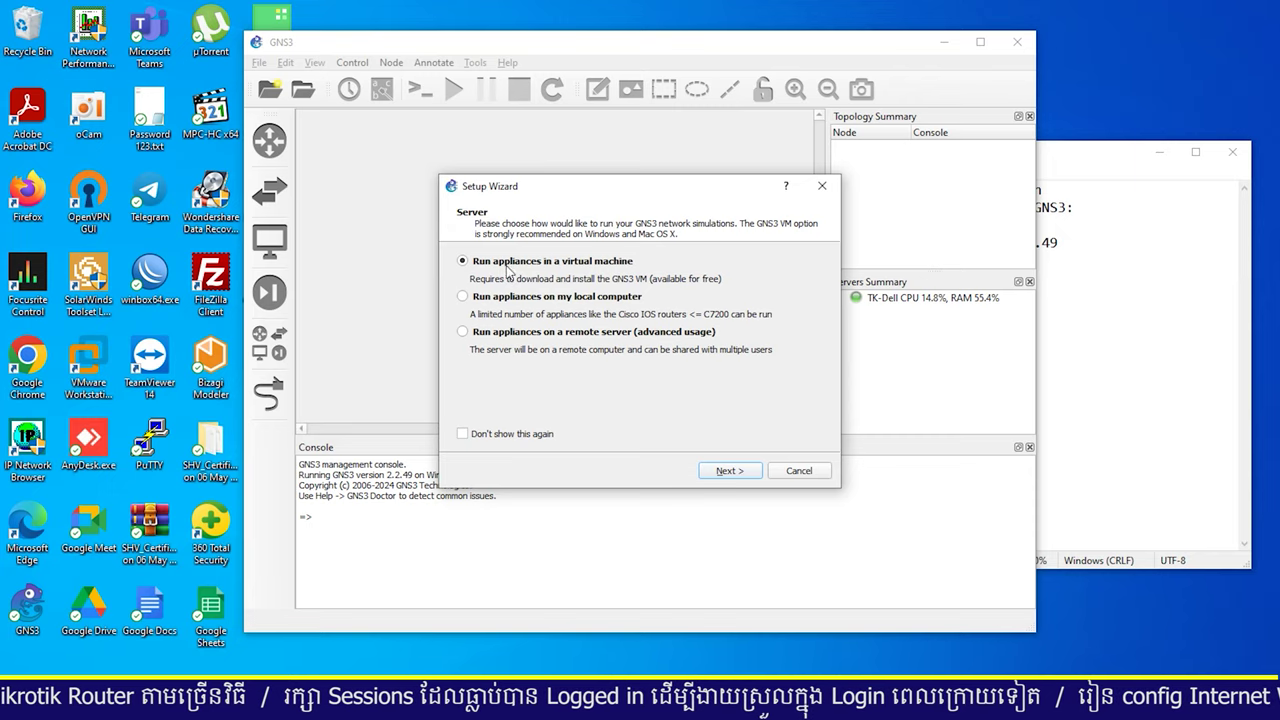
pyautogui.click(750, 474)
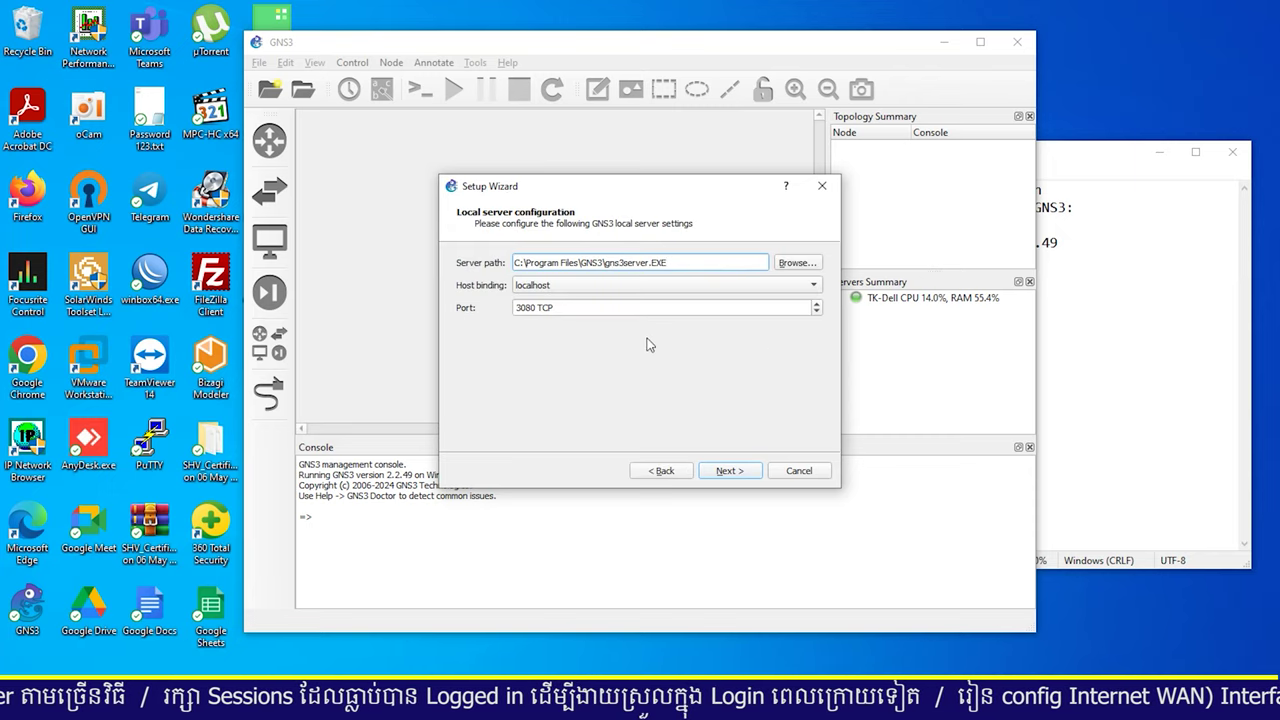
pyautogui.click(730, 472)
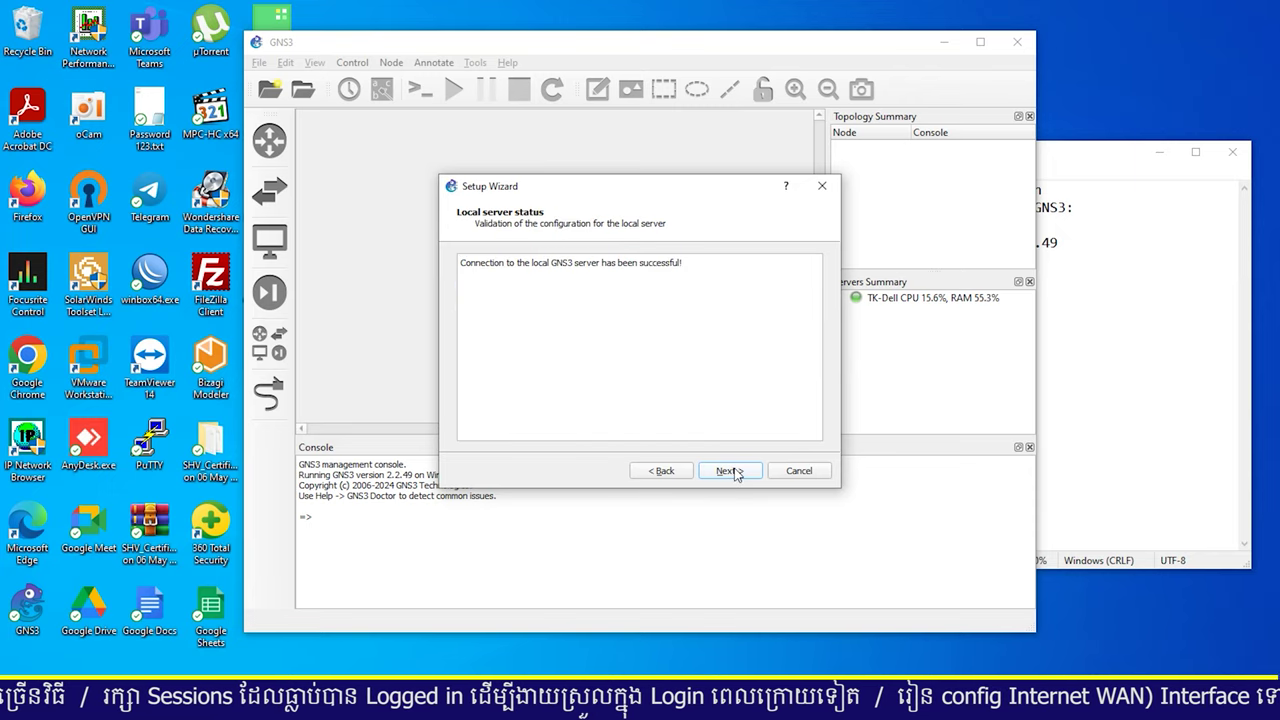
pyautogui.click(730, 476)
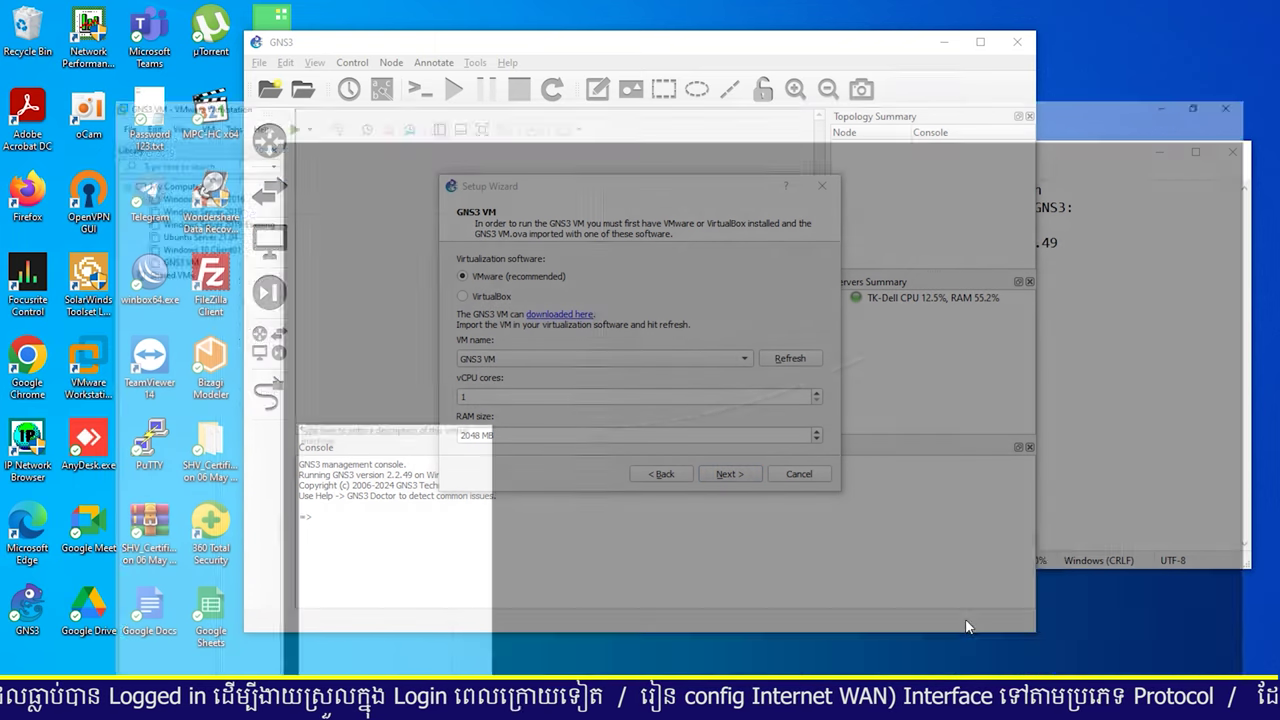
# - Check the imported GNS3 VM in VMware Workstation, then accept VMware, GNS3 VM, 1 vCPU core and 2048 MB RAM in the Setup Wizard
pyautogui.click(966, 627)
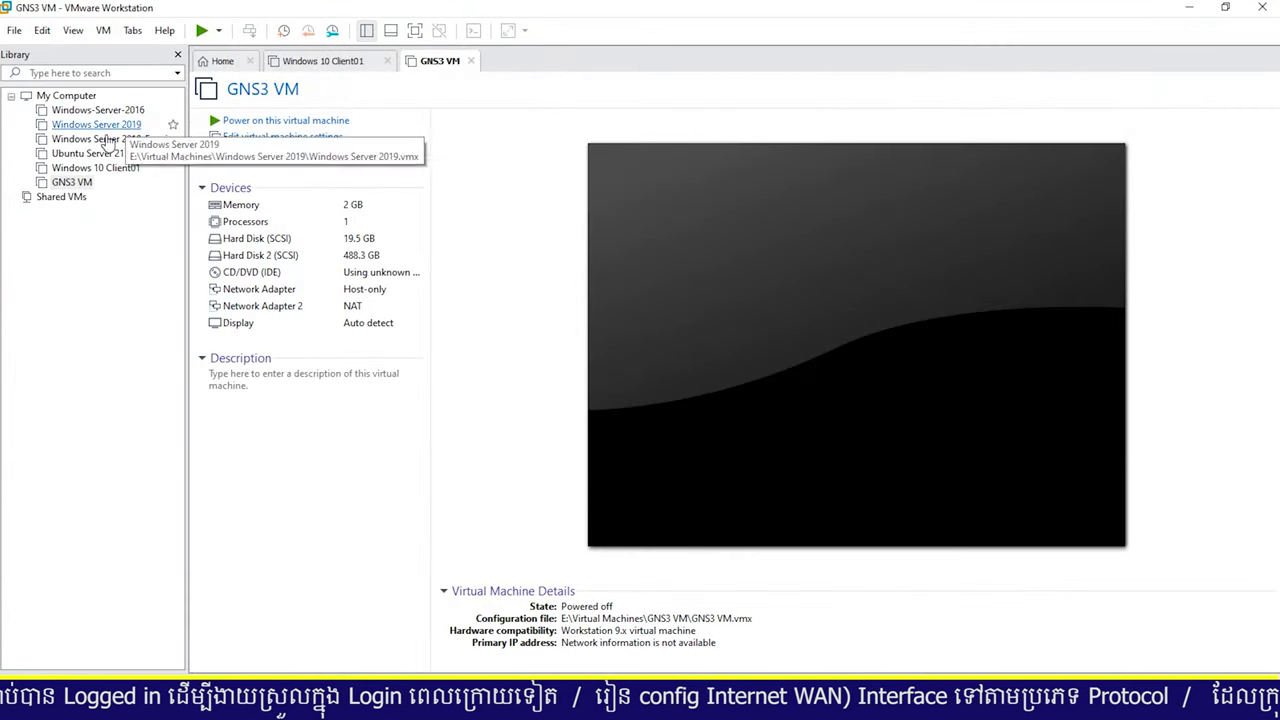
pyautogui.click(1189, 7)
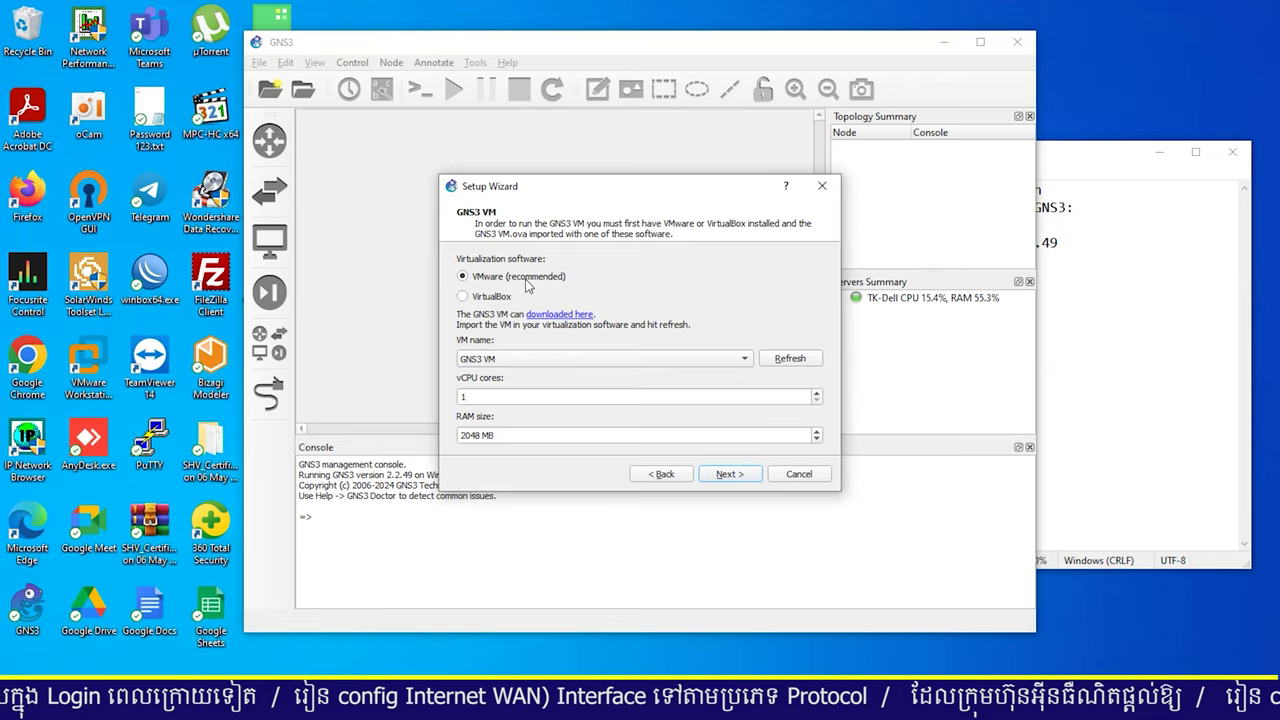
pyautogui.click(737, 476)
pyautogui.click(729, 474)
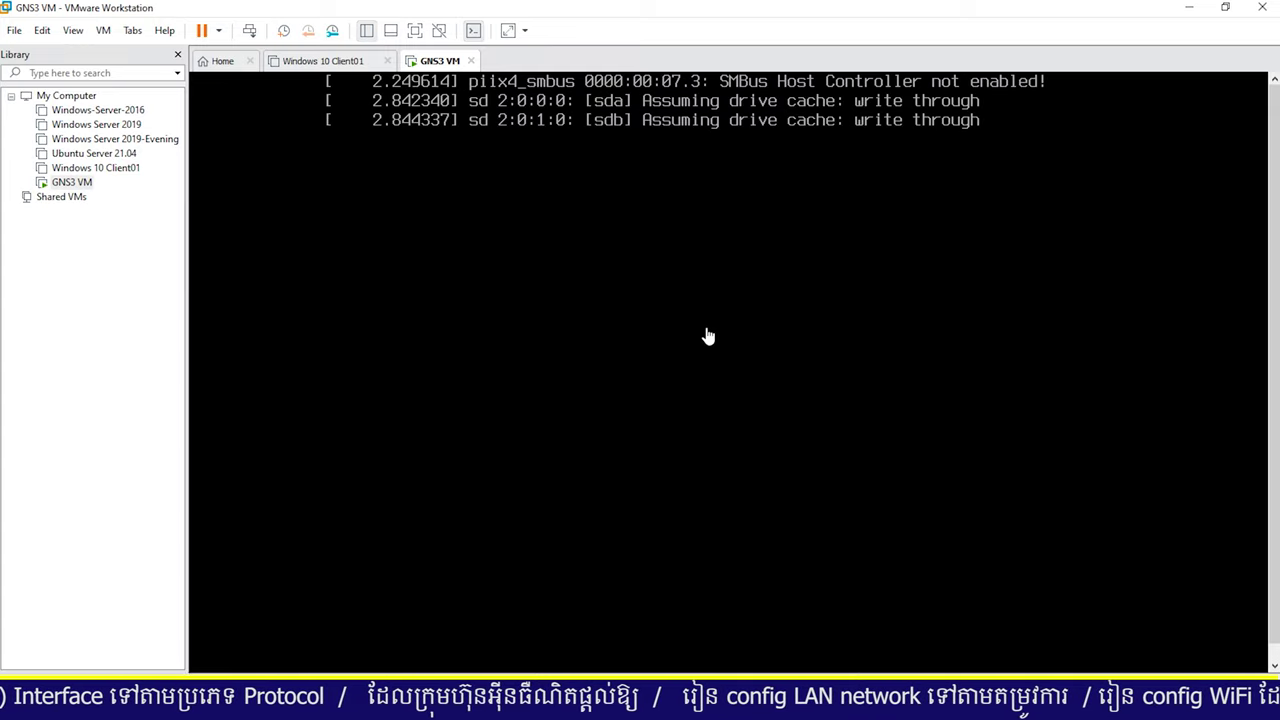
# - Check that the GNS3 VM has booted in VMware Workstation and finish the GNS3 Setup Wizard
pyautogui.click(866, 657)
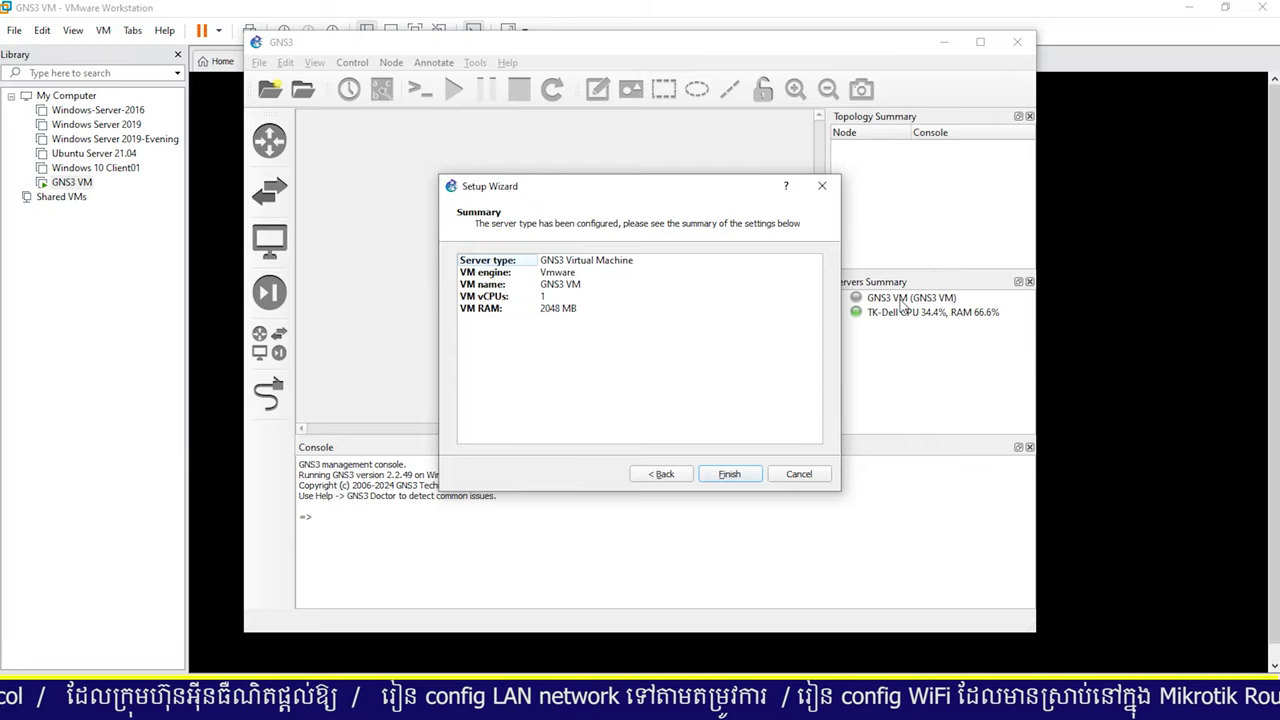
pyautogui.click(1175, 443)
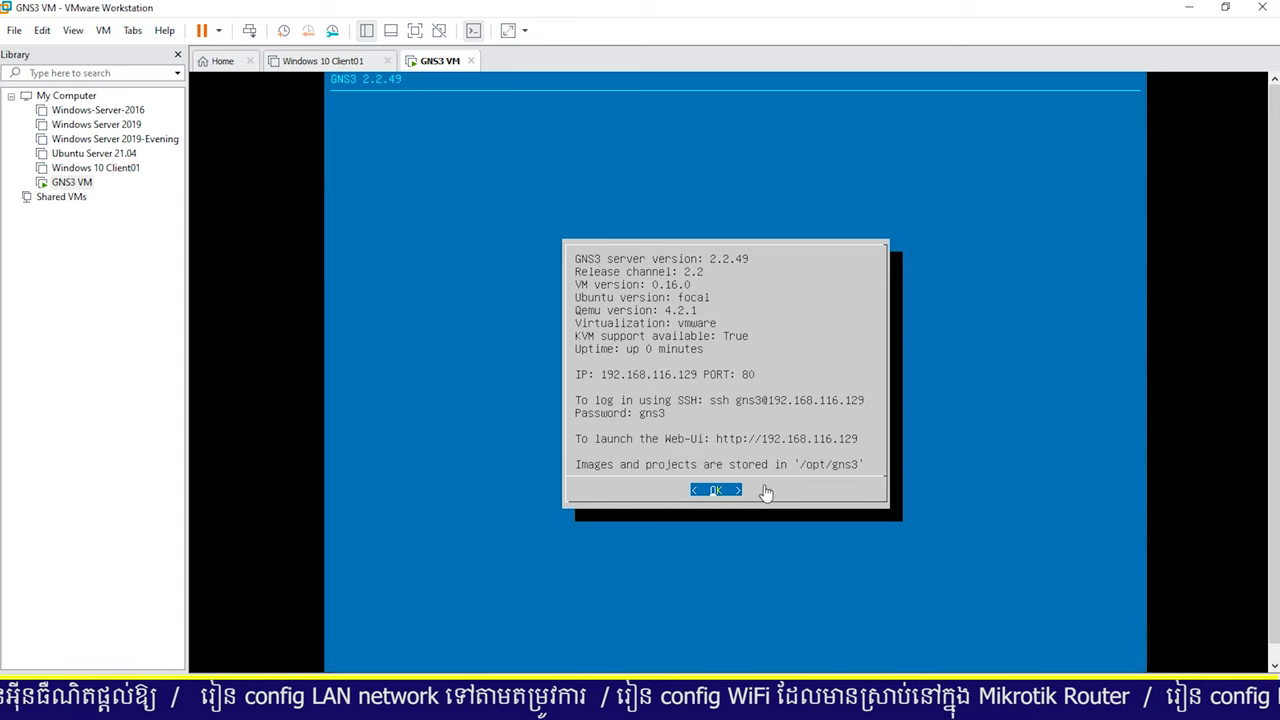
pyautogui.click(1189, 7)
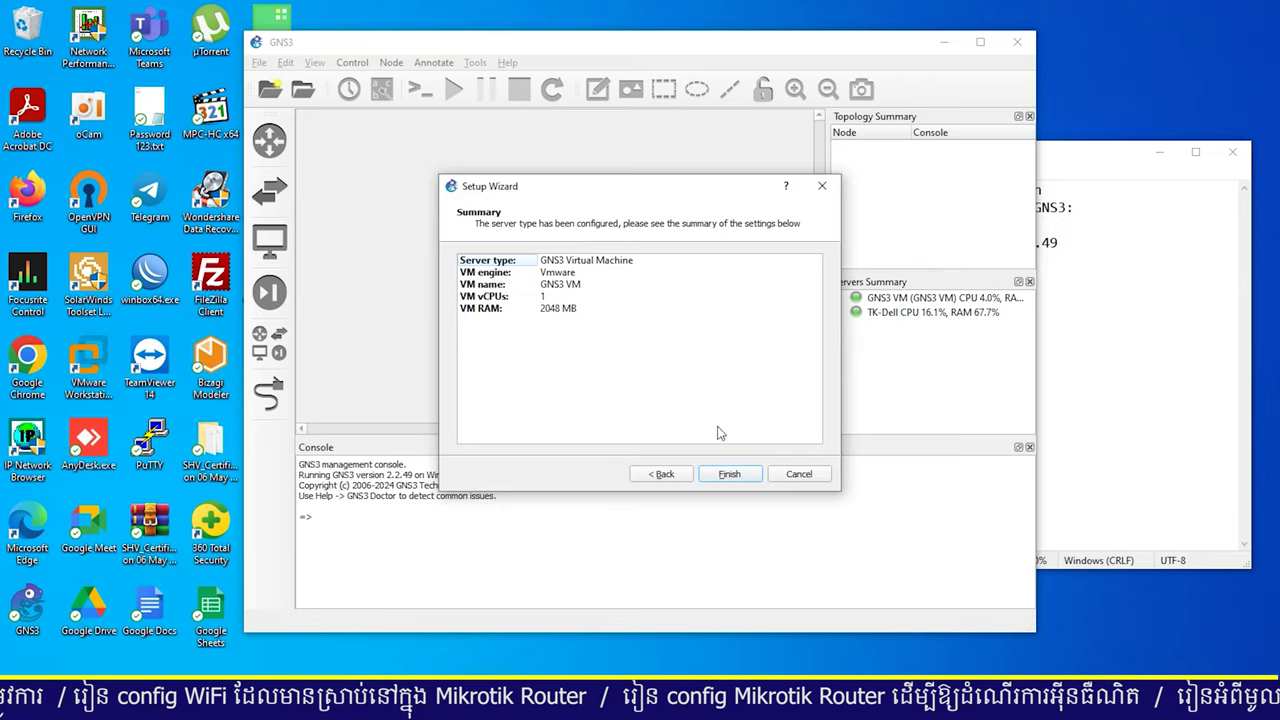
pyautogui.click(729, 474)
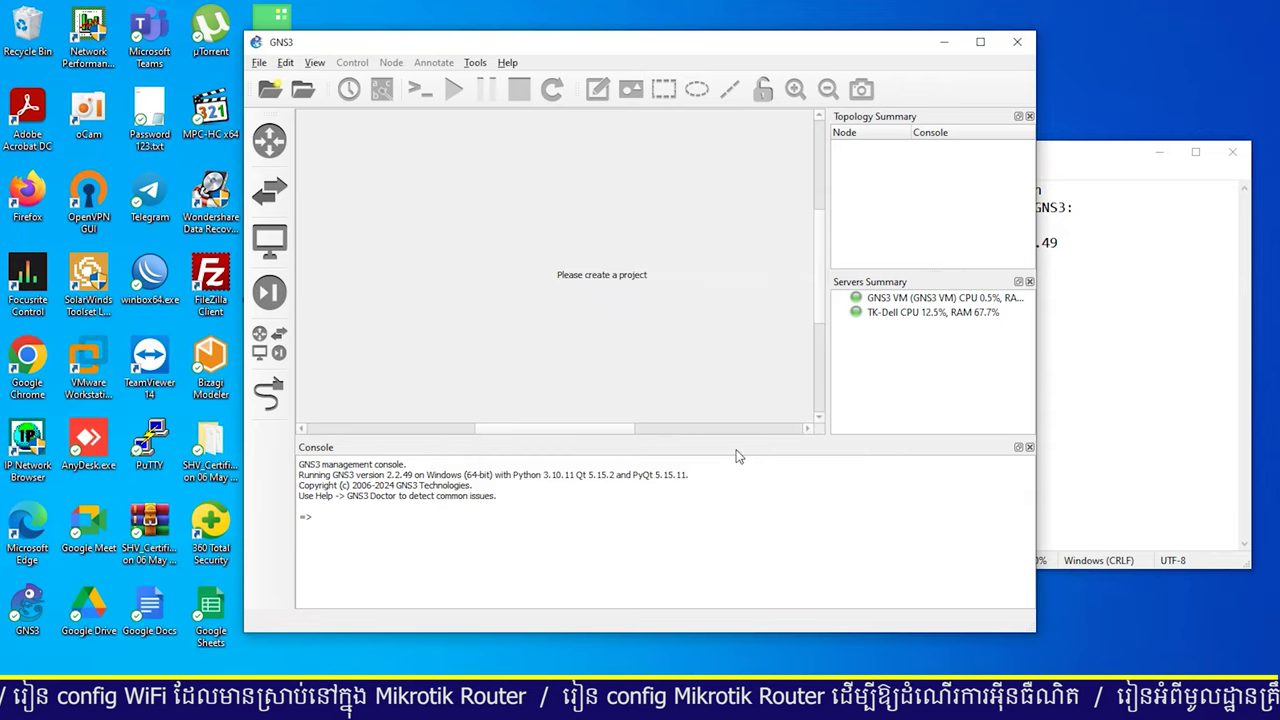
# - Maximize GNS3, list all devices and start a new template that installs an appliance from the GNS3 server
pyautogui.click(980, 41)
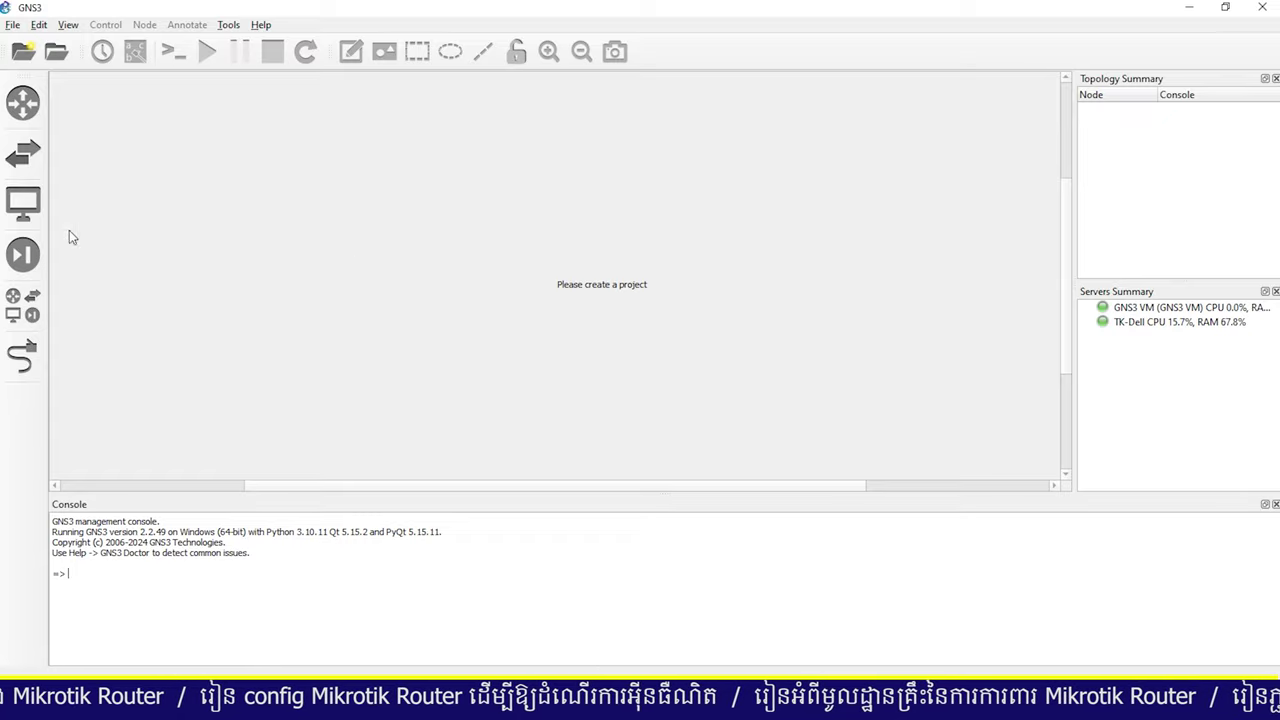
pyautogui.click(28, 316)
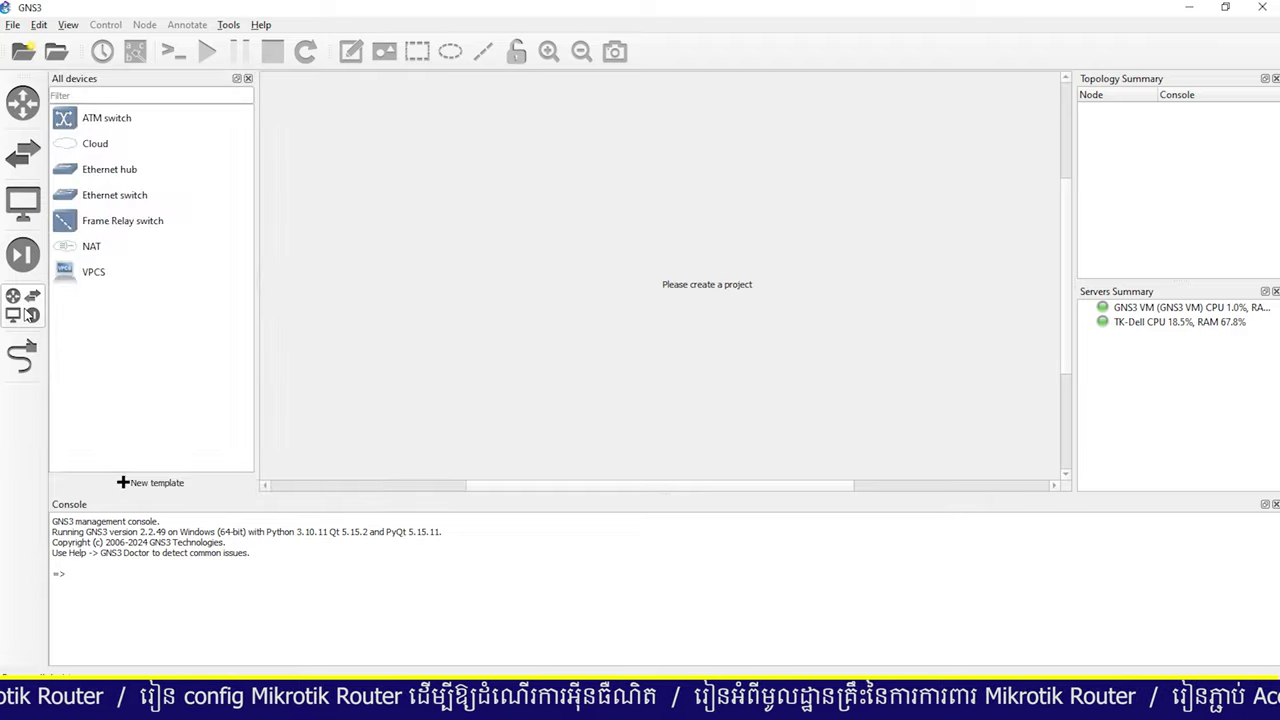
pyautogui.click(155, 485)
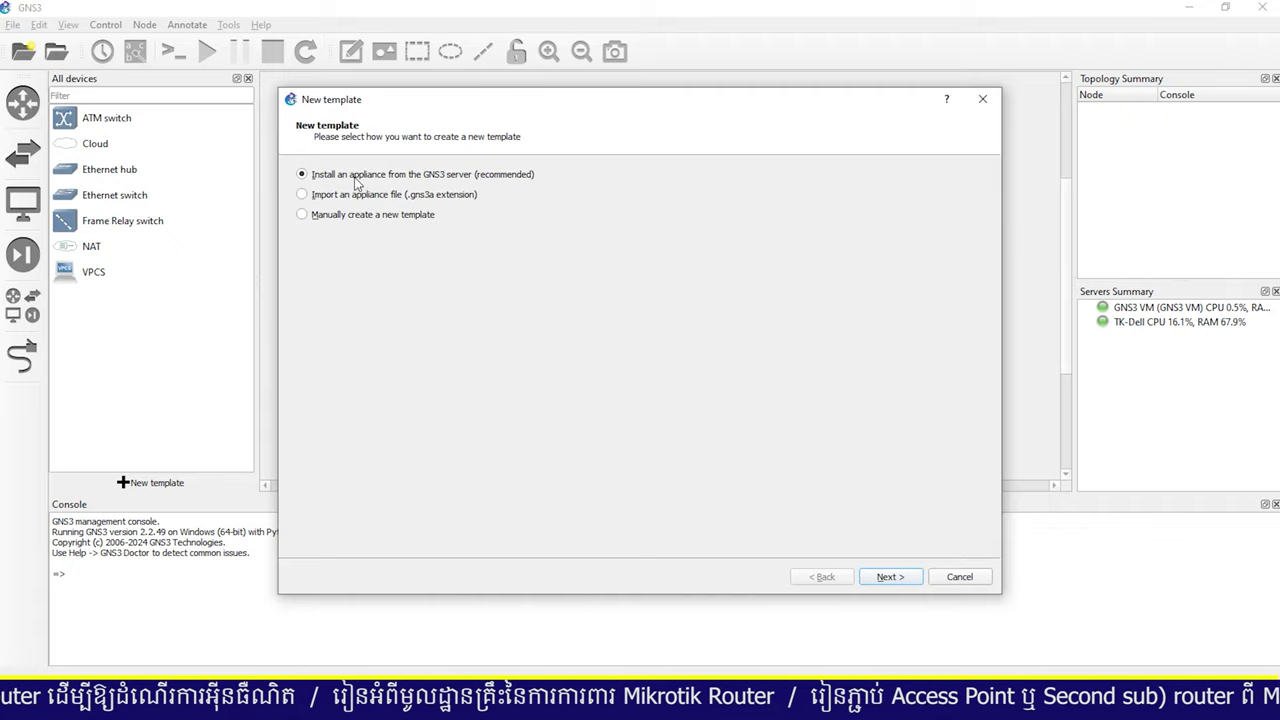
pyautogui.click(889, 577)
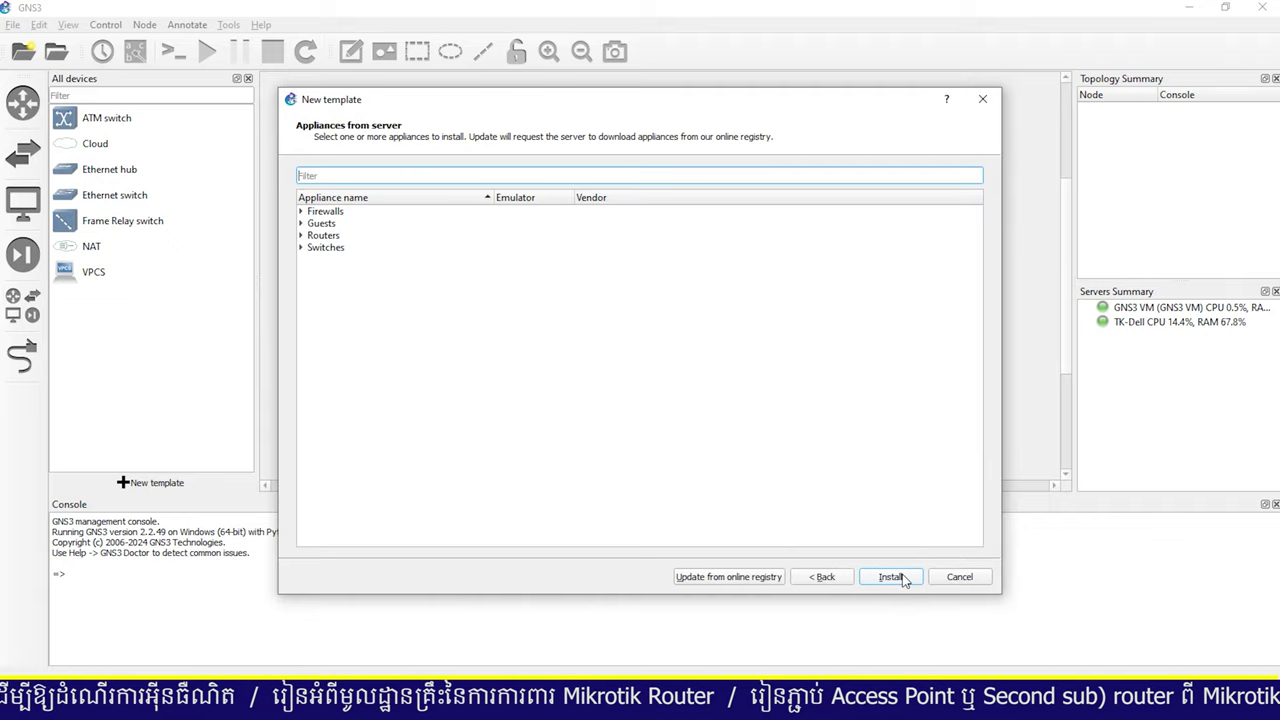
# - Select the MikroTik RB2011UiAS appliance among the routers and start its installation
pyautogui.click(302, 236)
pyautogui.scroll(-5, 400, 389)
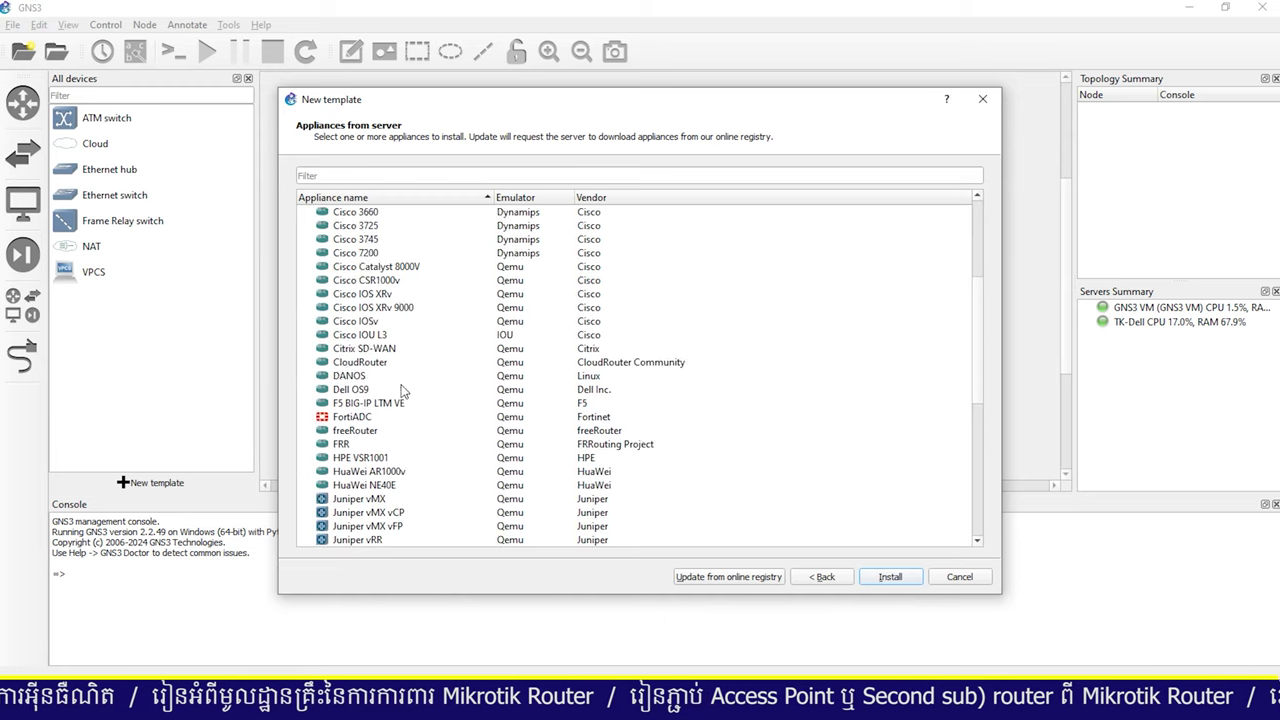
pyautogui.scroll(-8, 403, 389)
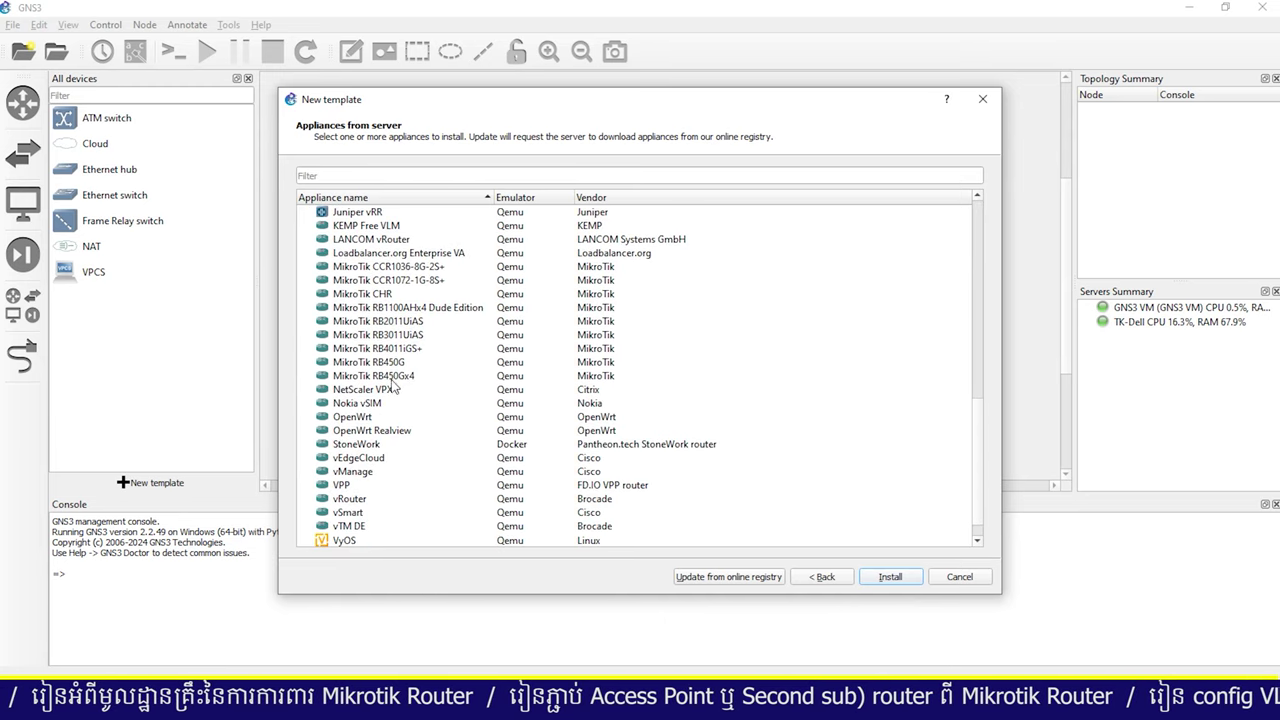
pyautogui.click(399, 324)
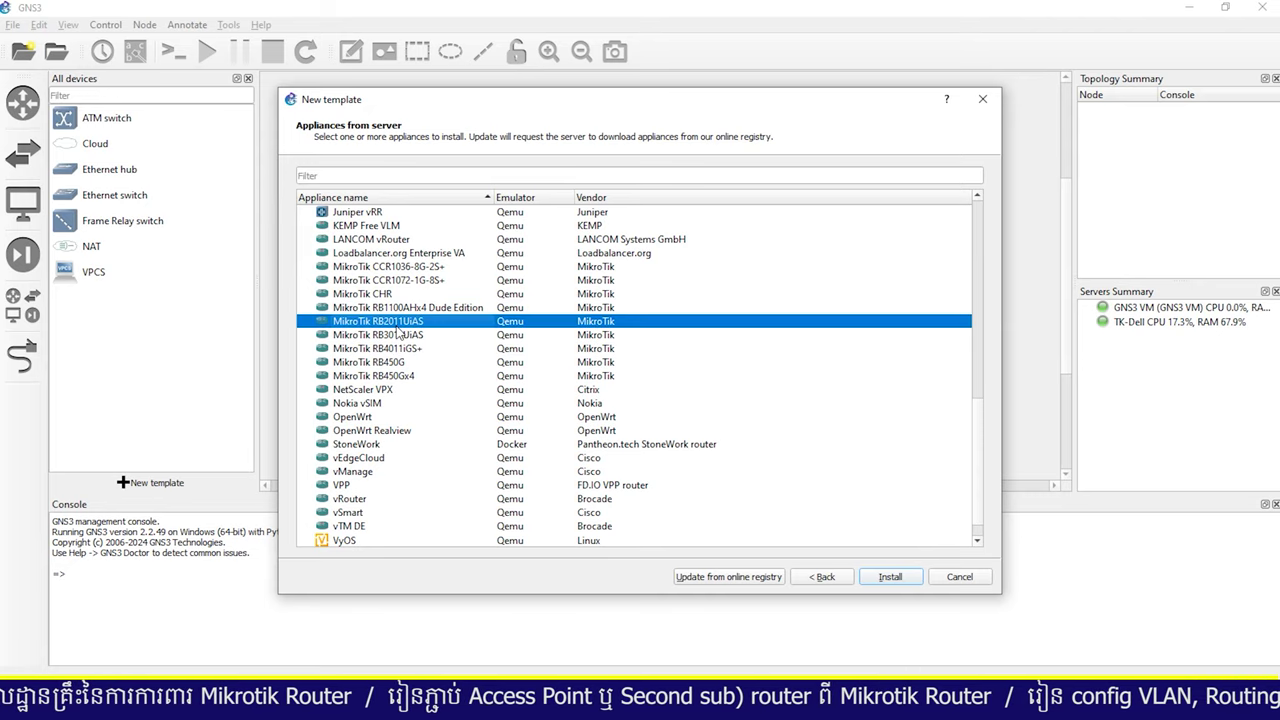
pyautogui.moveTo(388, 328)
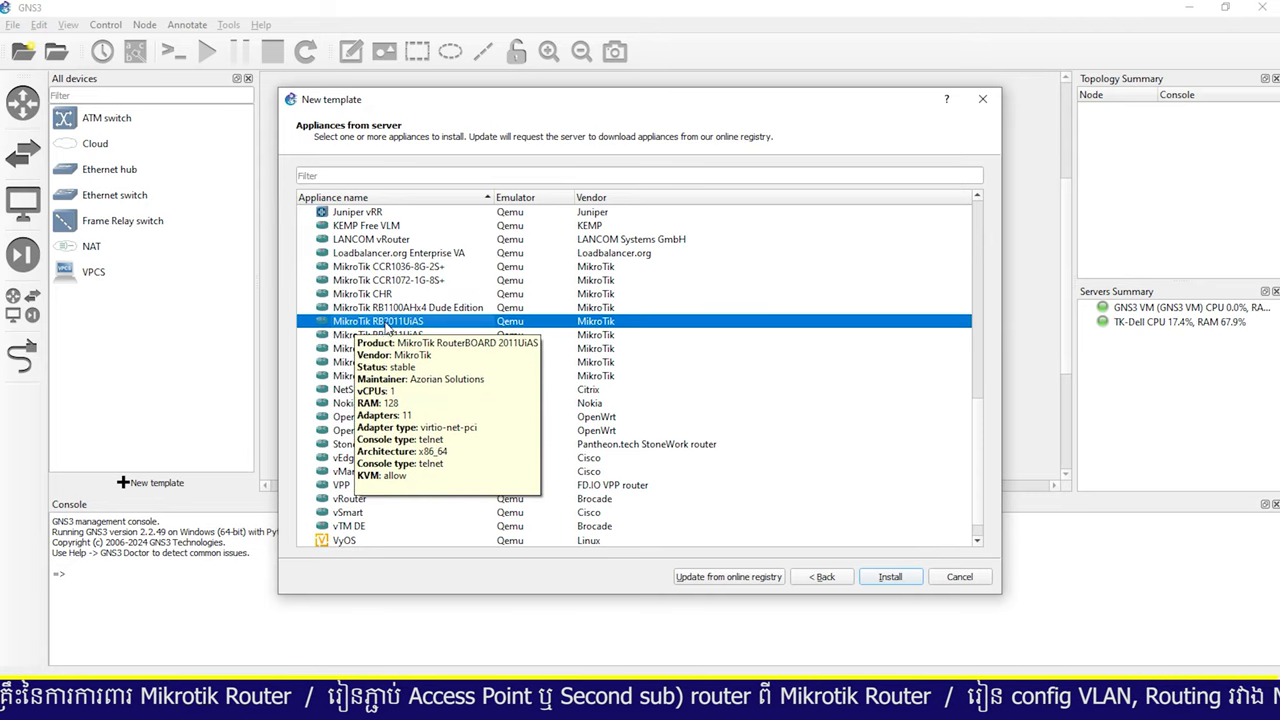
pyautogui.click(890, 577)
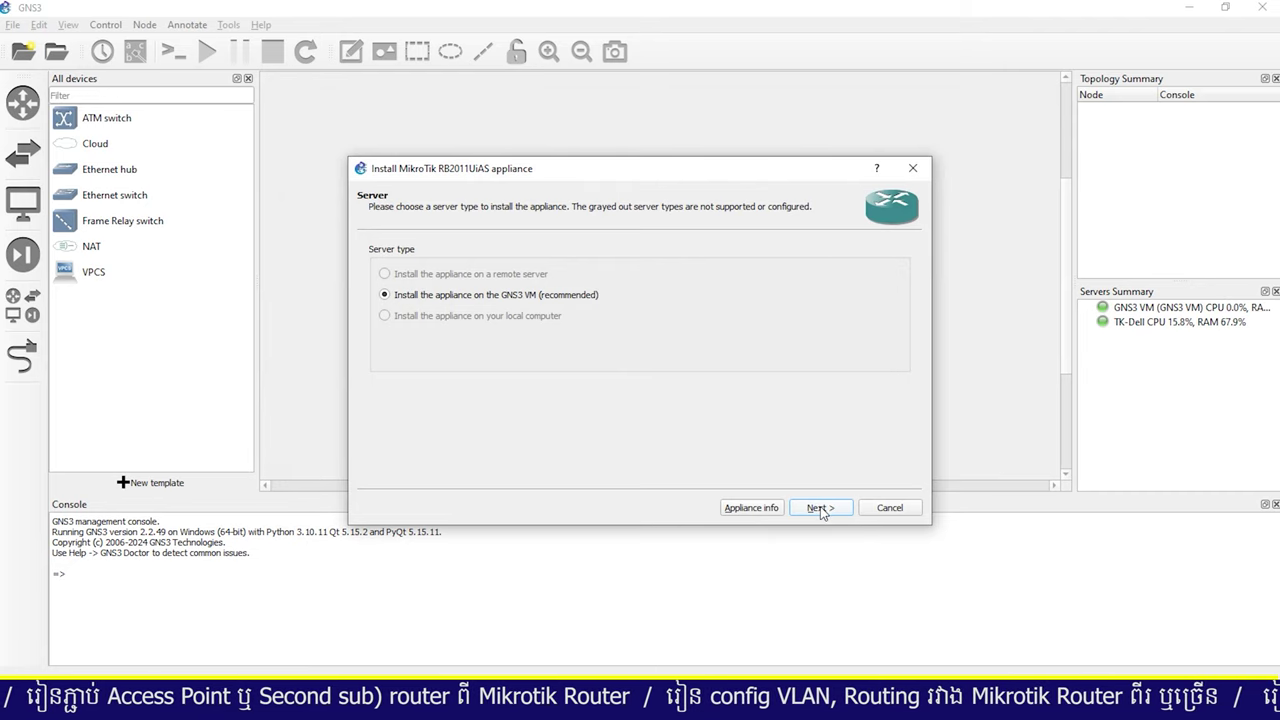
# - Install on the GNS3 VM with the qemu-system-x86_64 (v4.2.1) binary and download chr-7.8.img for MikroTik RouterBOARD 2011UiAS version 7.8
pyautogui.click(820, 508)
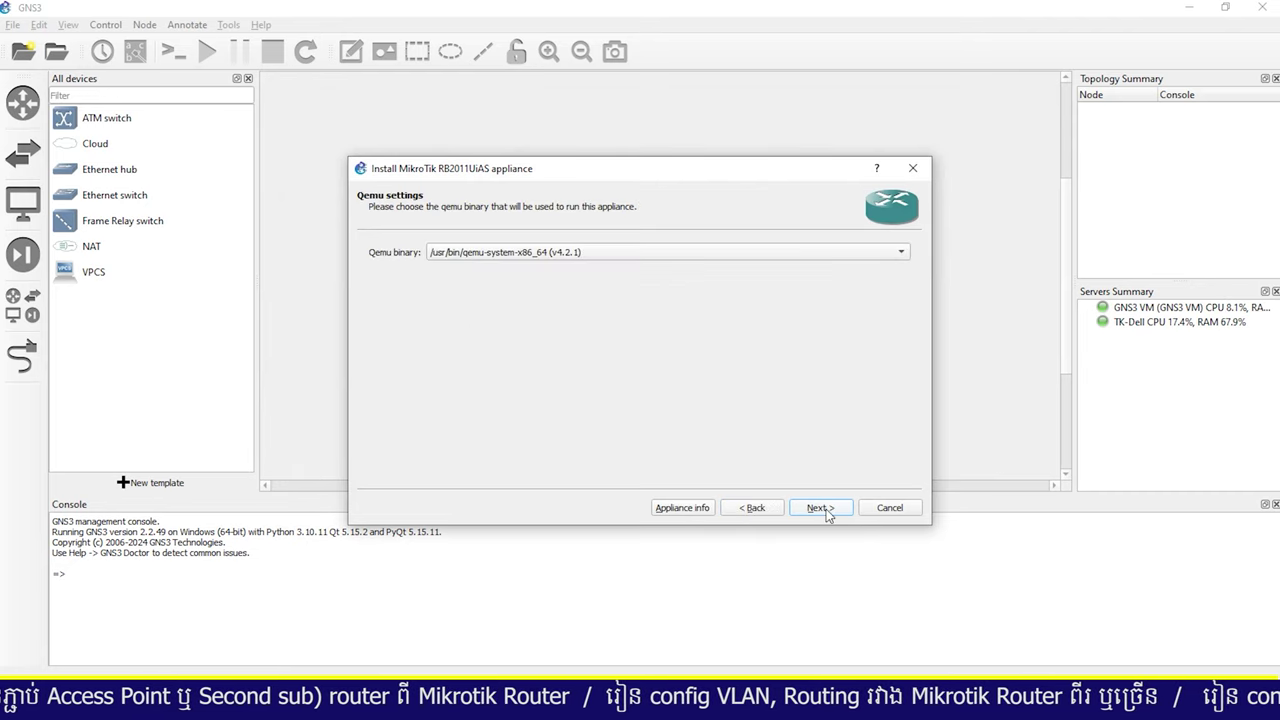
pyautogui.click(819, 509)
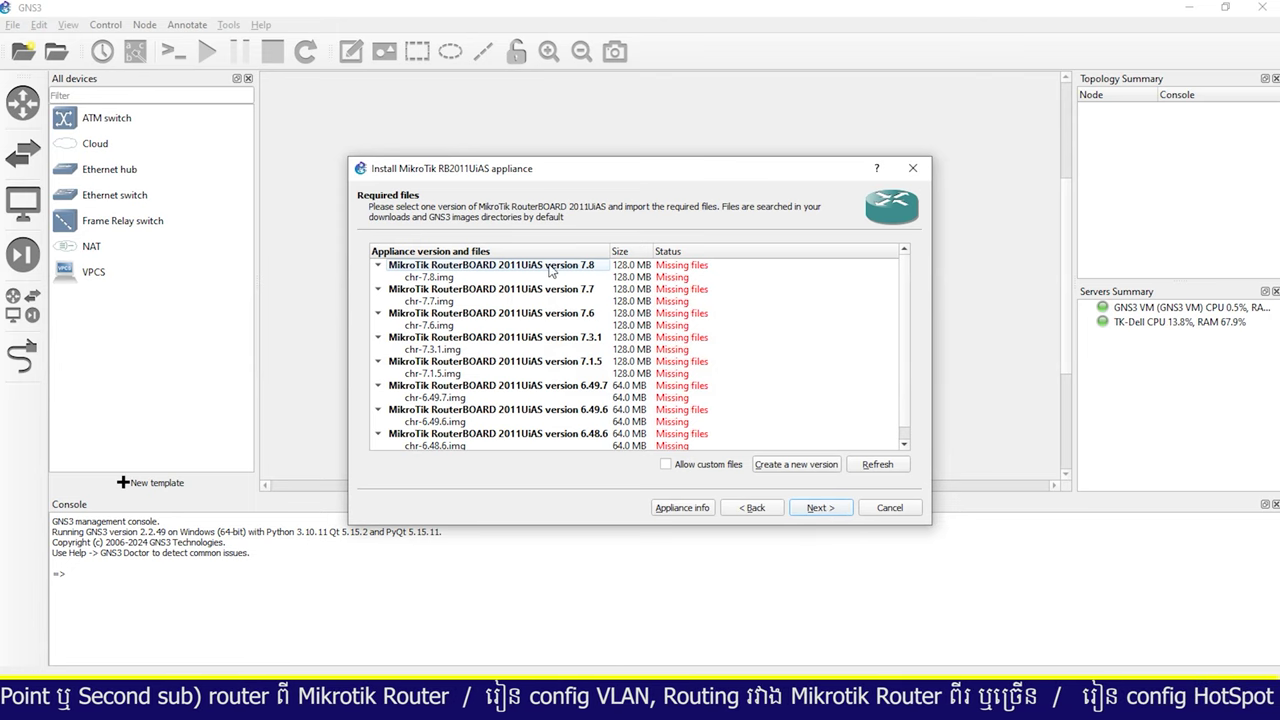
pyautogui.click(549, 268)
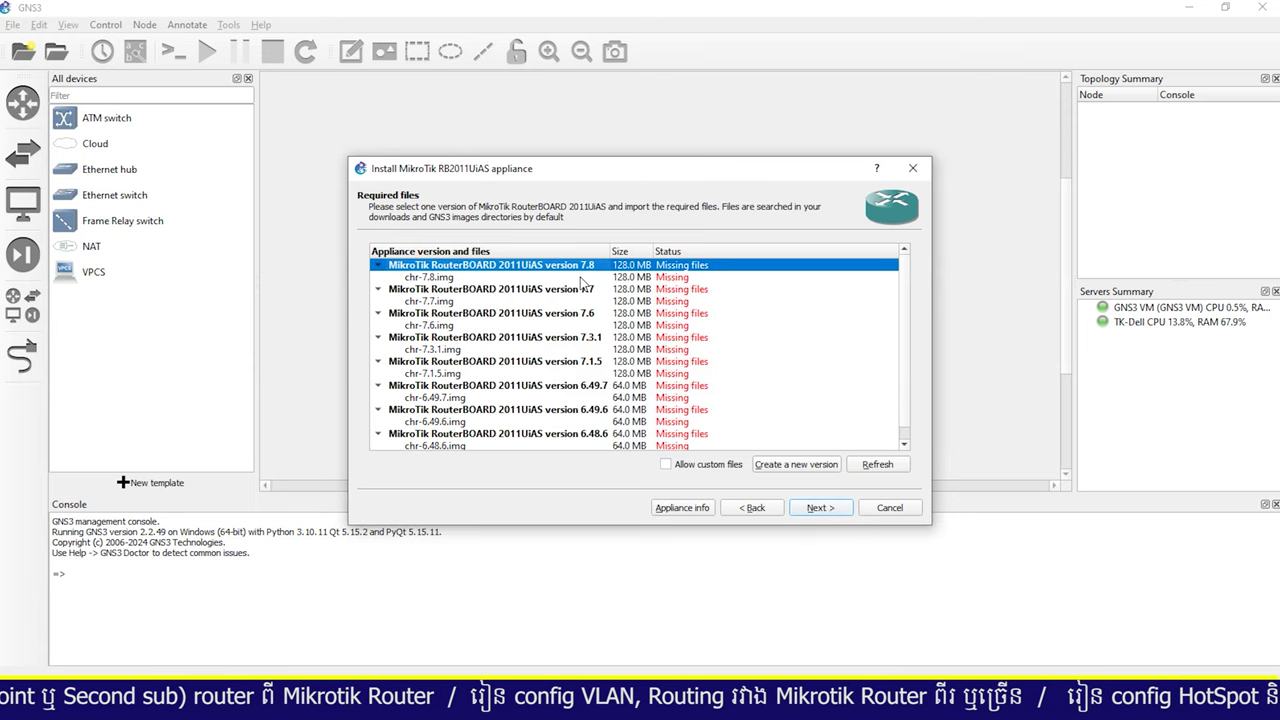
pyautogui.click(449, 277)
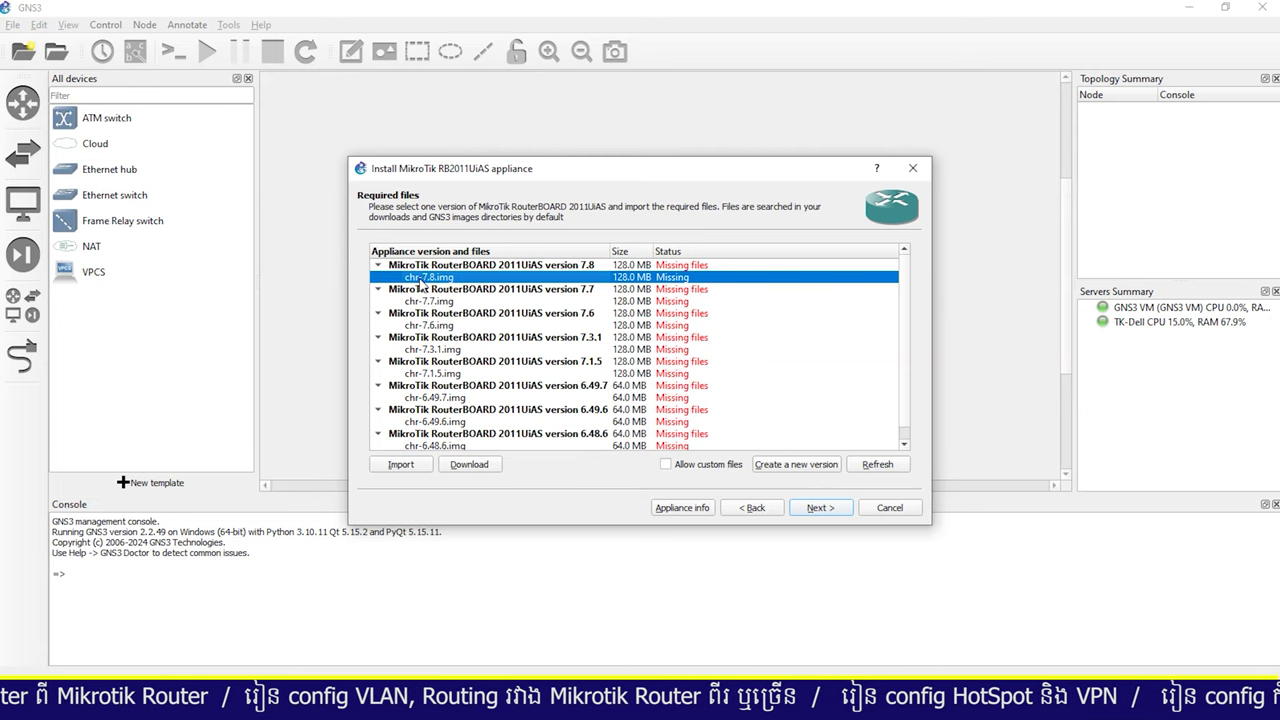
pyautogui.click(484, 468)
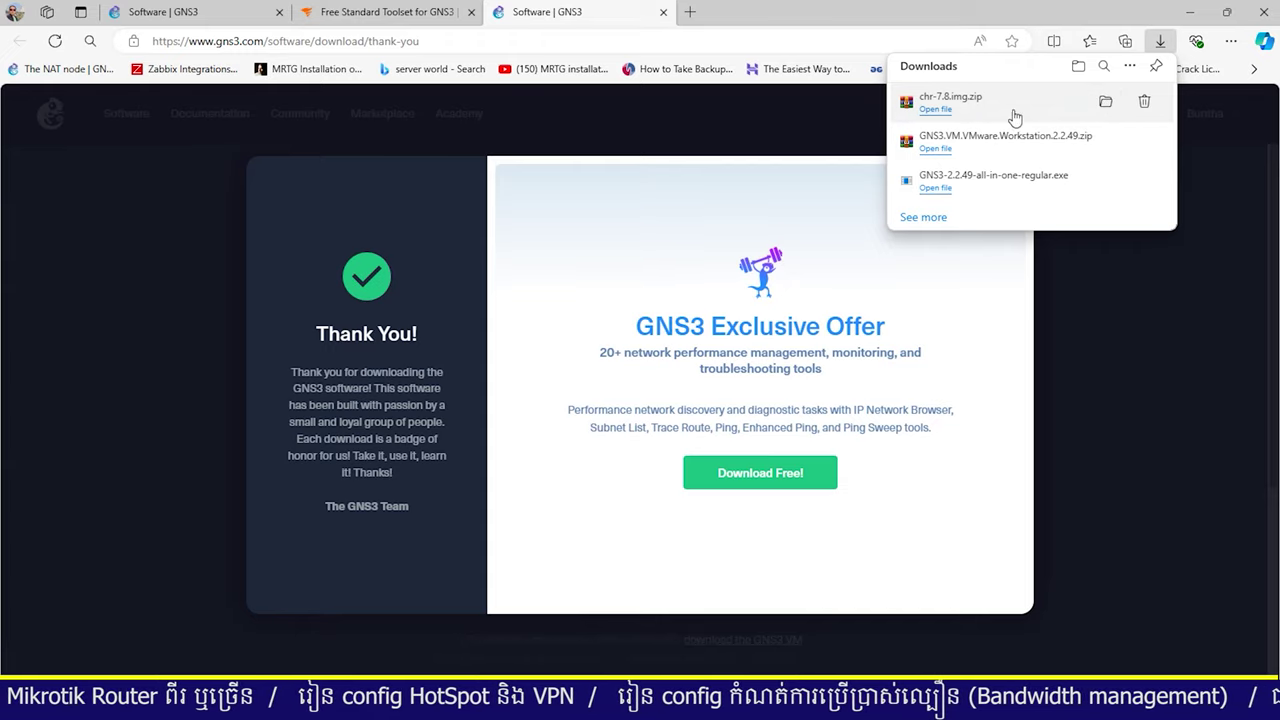
# - Extract the downloaded chr-7.8.img.zip in the Downloads folder and locate the resulting chr-7.8.img file
pyautogui.click(1104, 104)
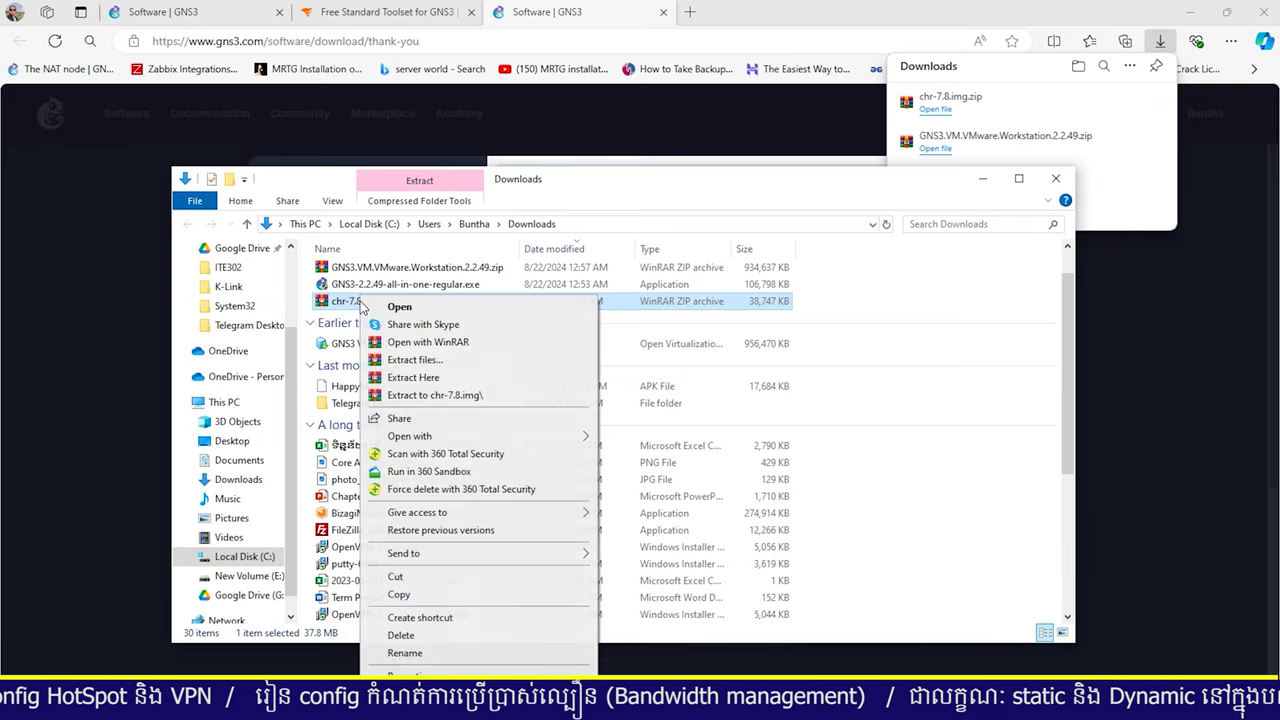
pyautogui.rightClick(359, 300)
pyautogui.click(432, 377)
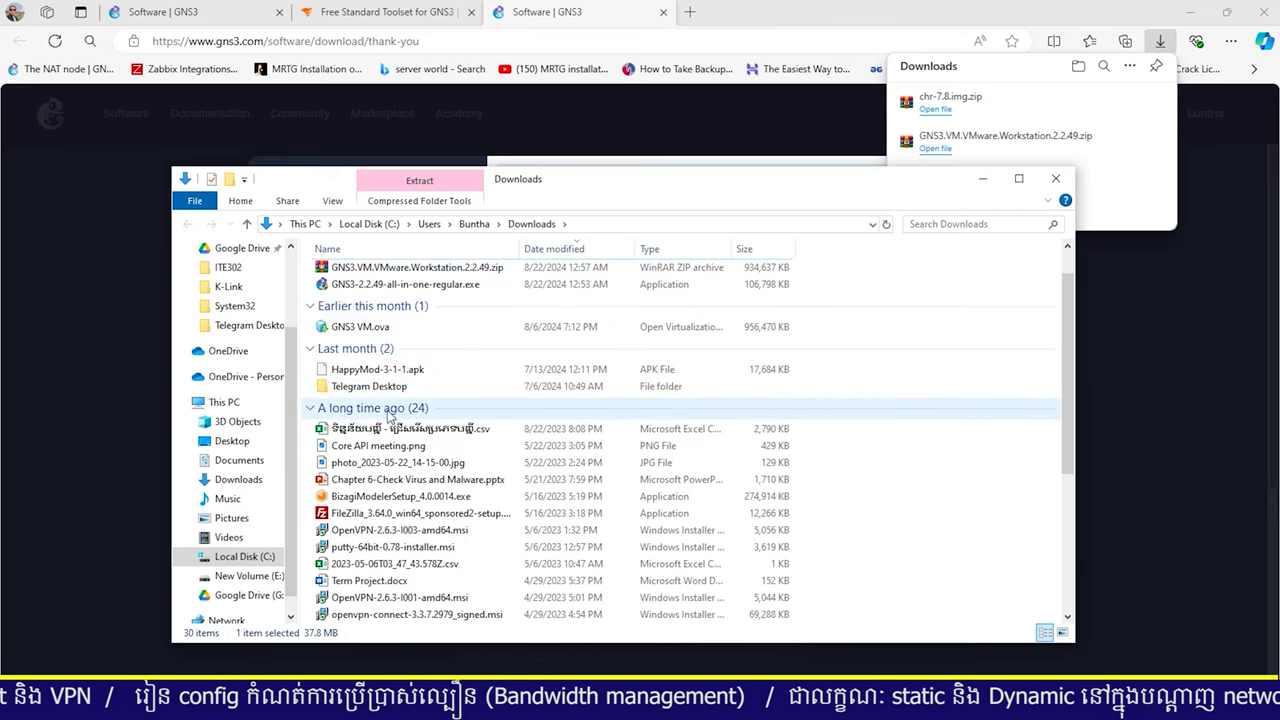
pyautogui.scroll(-4, 380, 412)
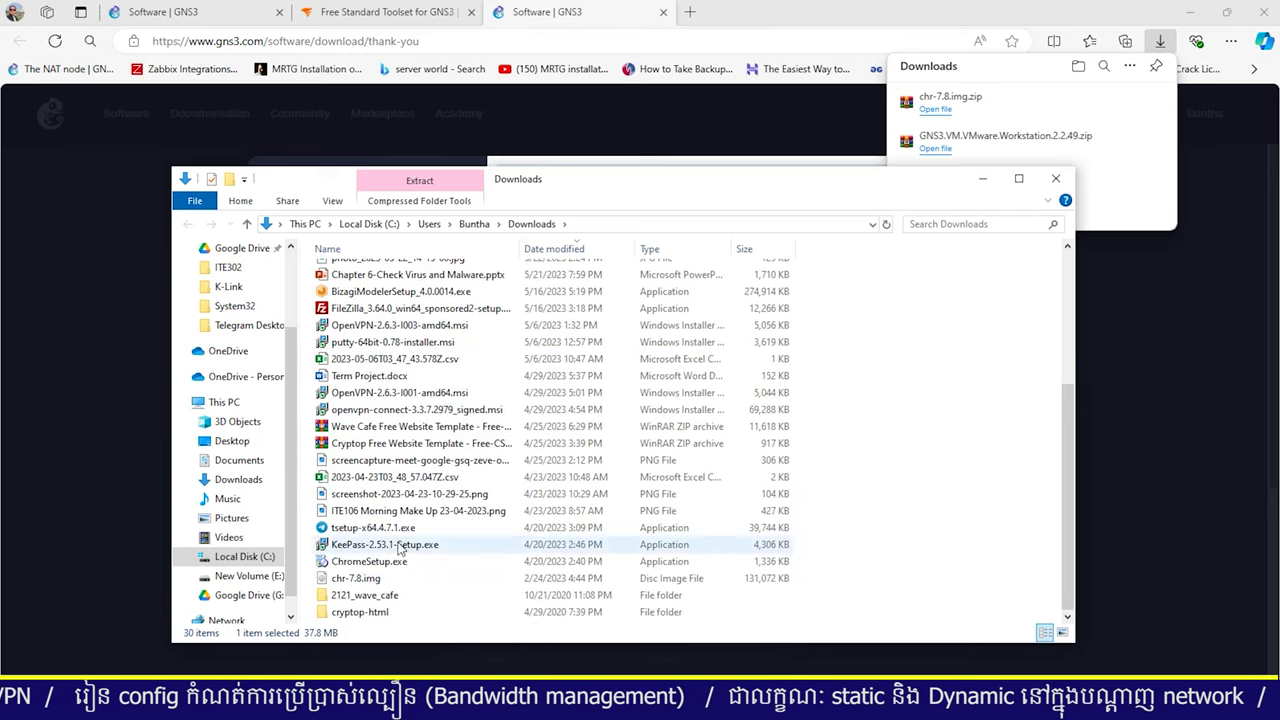
pyautogui.click(369, 582)
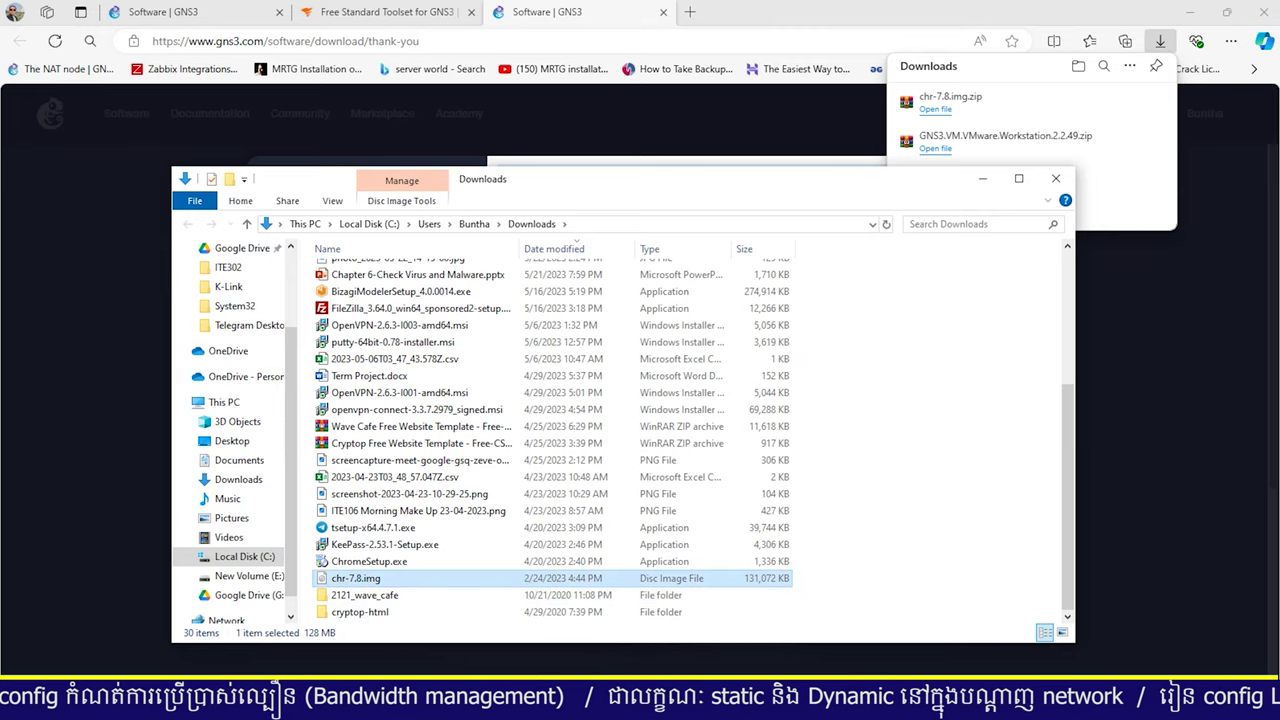
pyautogui.moveTo(836, 706)
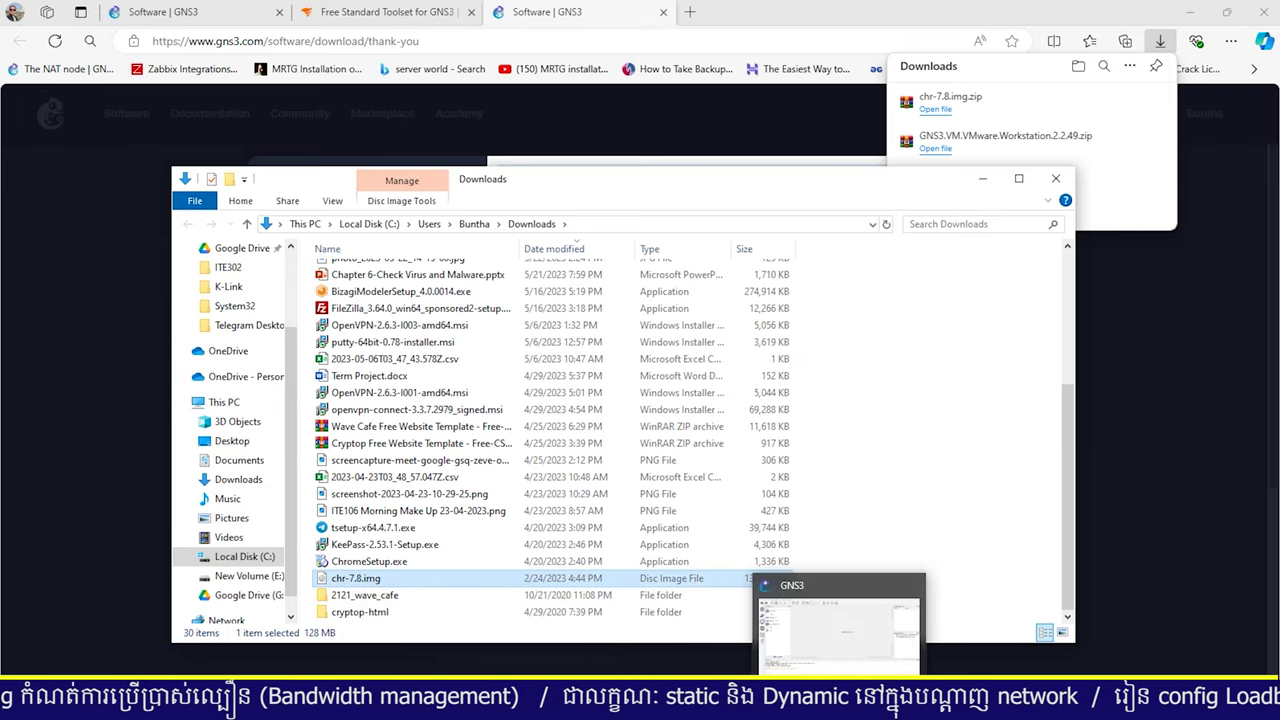
# - Switch back to GNS3, dismiss the compressed-file notice and import chr-7.8.img from the Downloads folder for MikroTik RouterBOARD 2011UiAS version 7.8
pyautogui.click(837, 633)
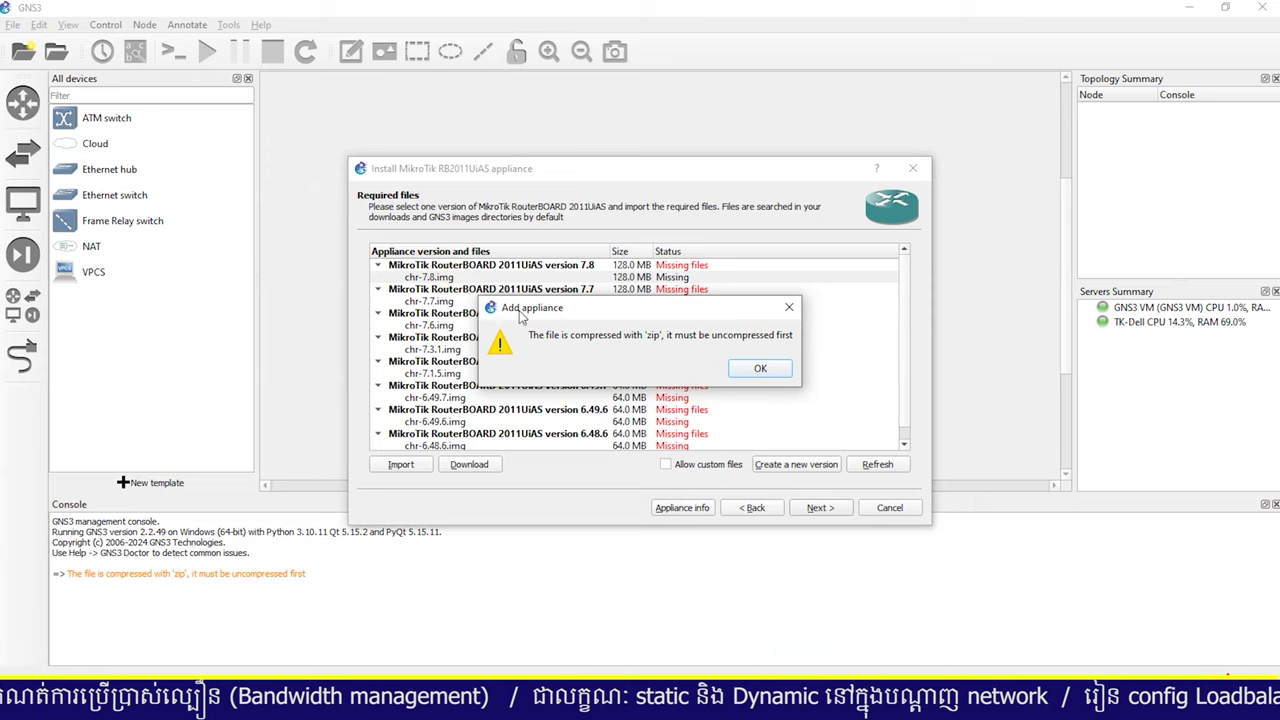
pyautogui.click(760, 368)
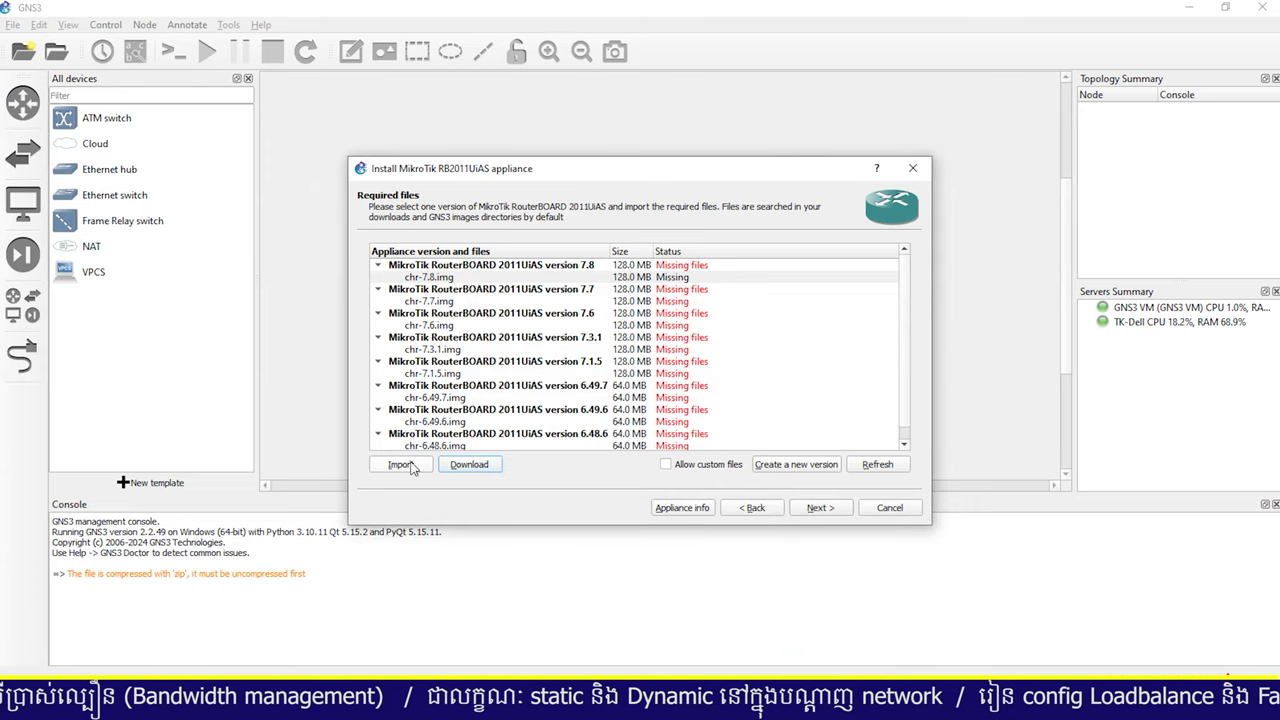
pyautogui.click(400, 464)
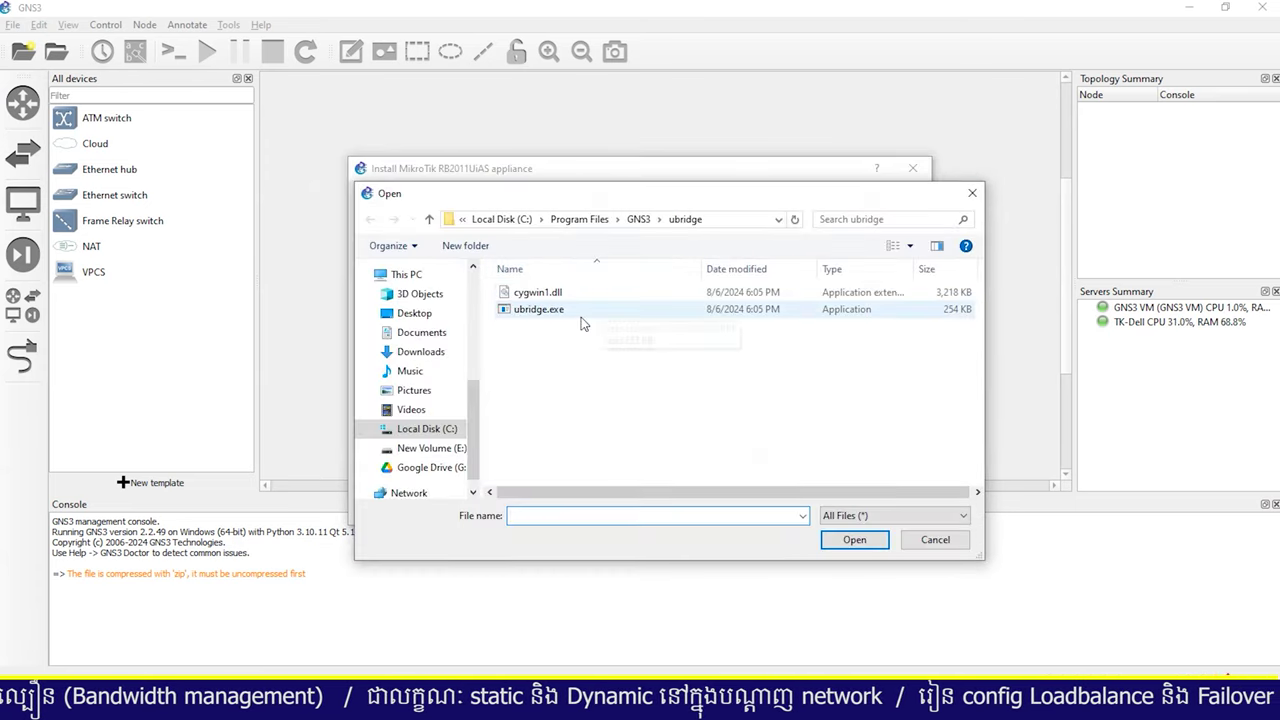
pyautogui.click(405, 352)
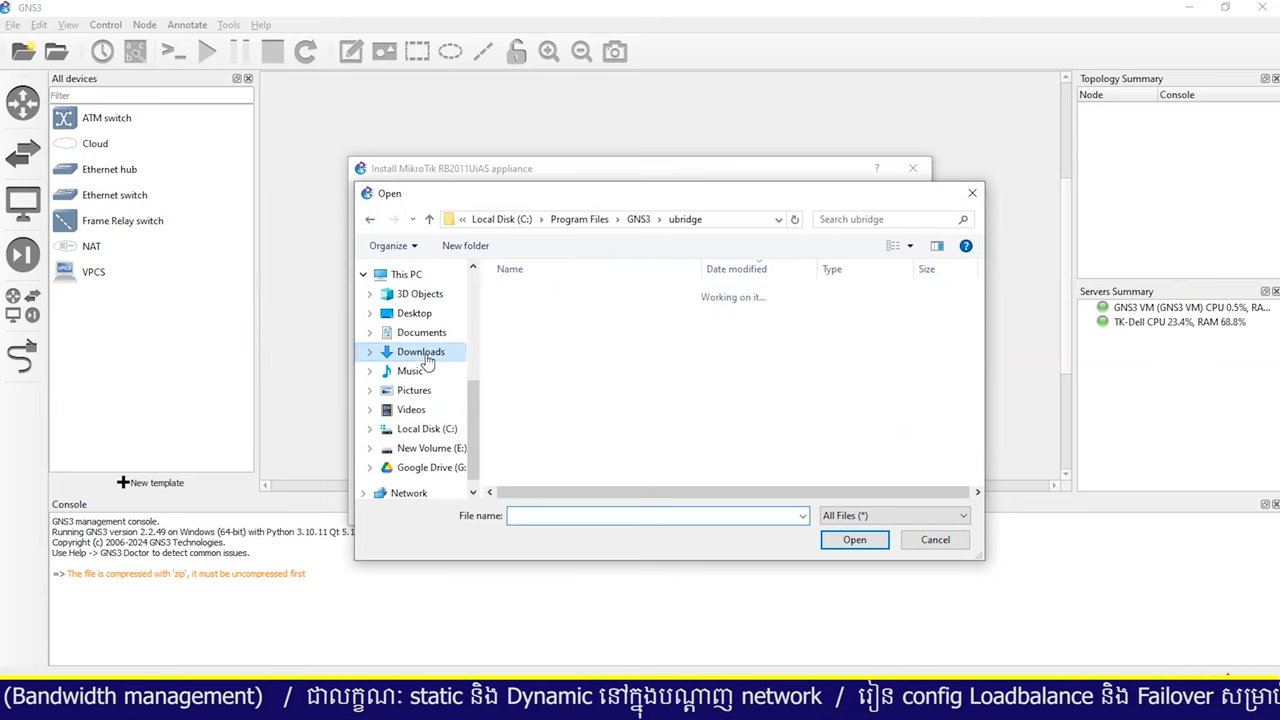
pyautogui.scroll(-5, 566, 370)
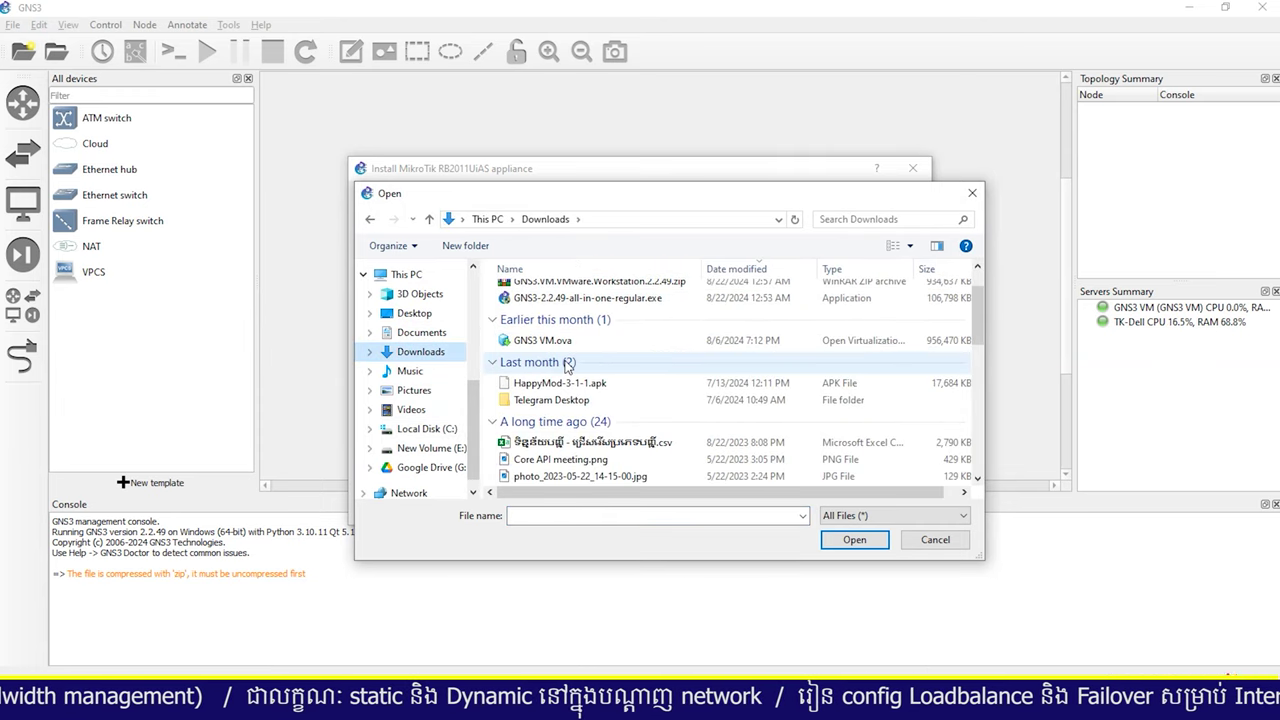
pyautogui.scroll(-2, 566, 370)
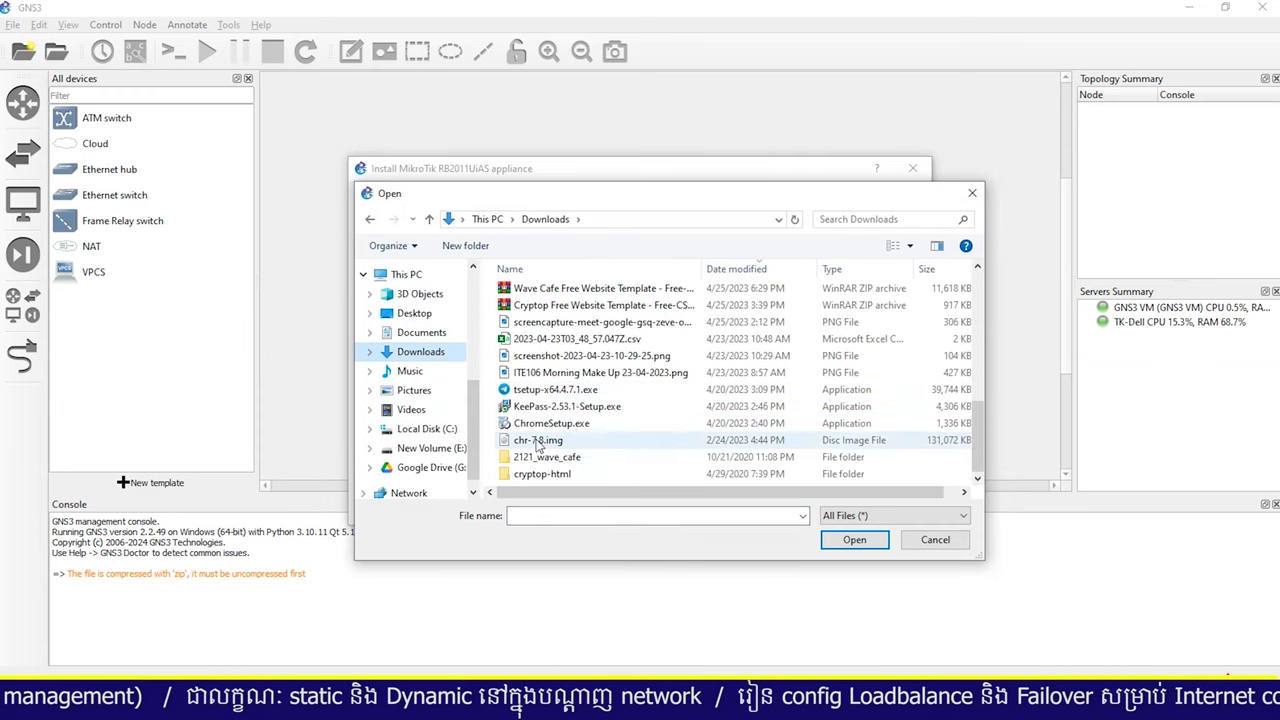
pyautogui.click(508, 444)
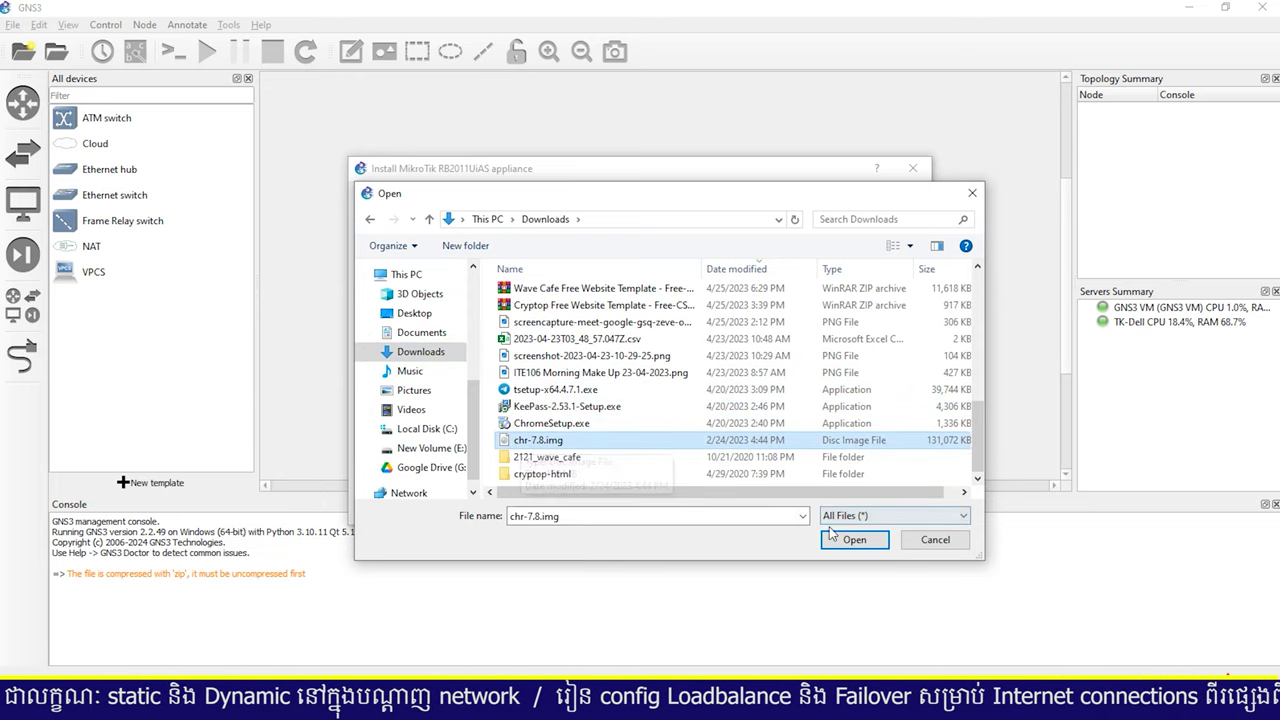
pyautogui.click(855, 540)
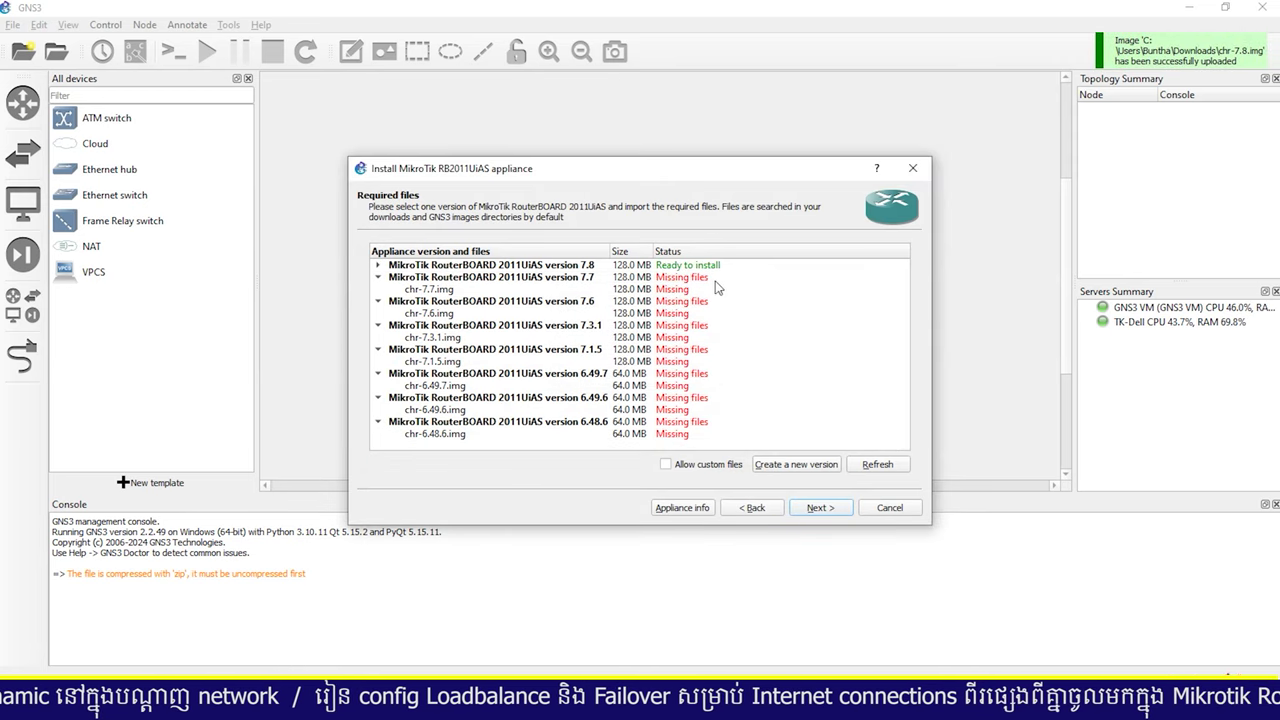
# - Select MikroTik RouterBOARD 2011UiAS version 7.8 and confirm its installation to reach the usage instructions
pyautogui.click(686, 270)
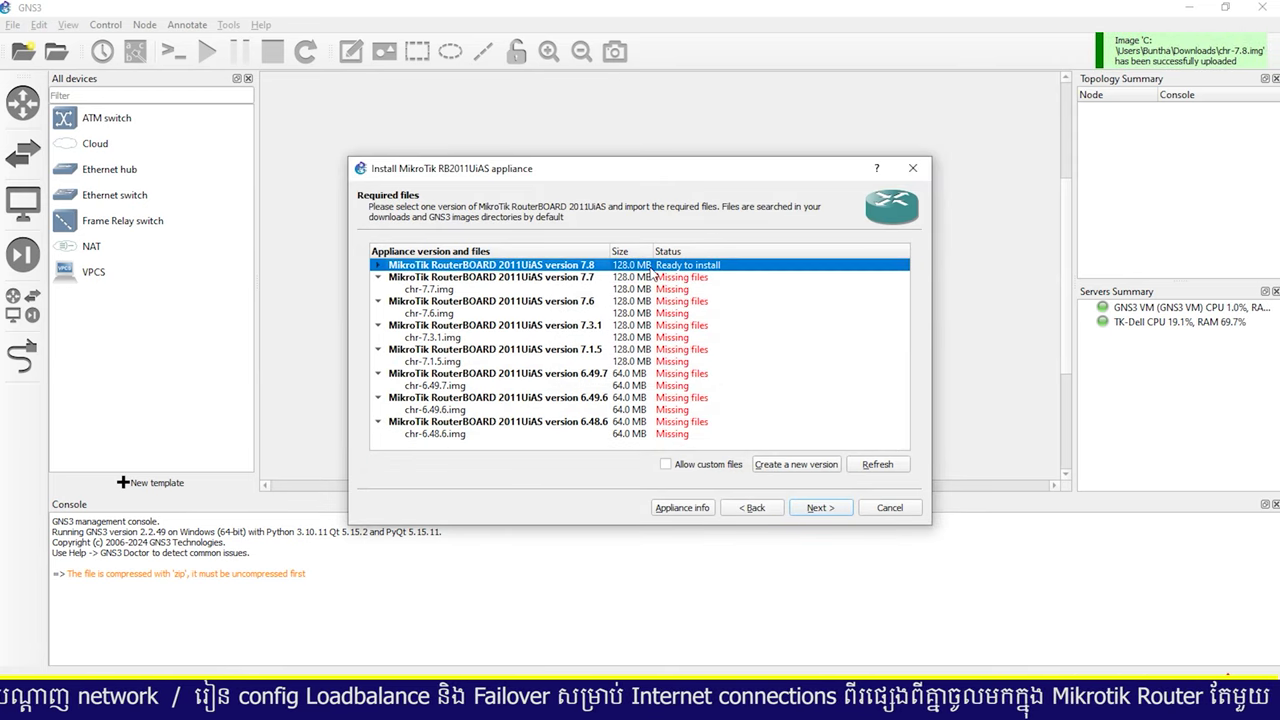
pyautogui.click(831, 511)
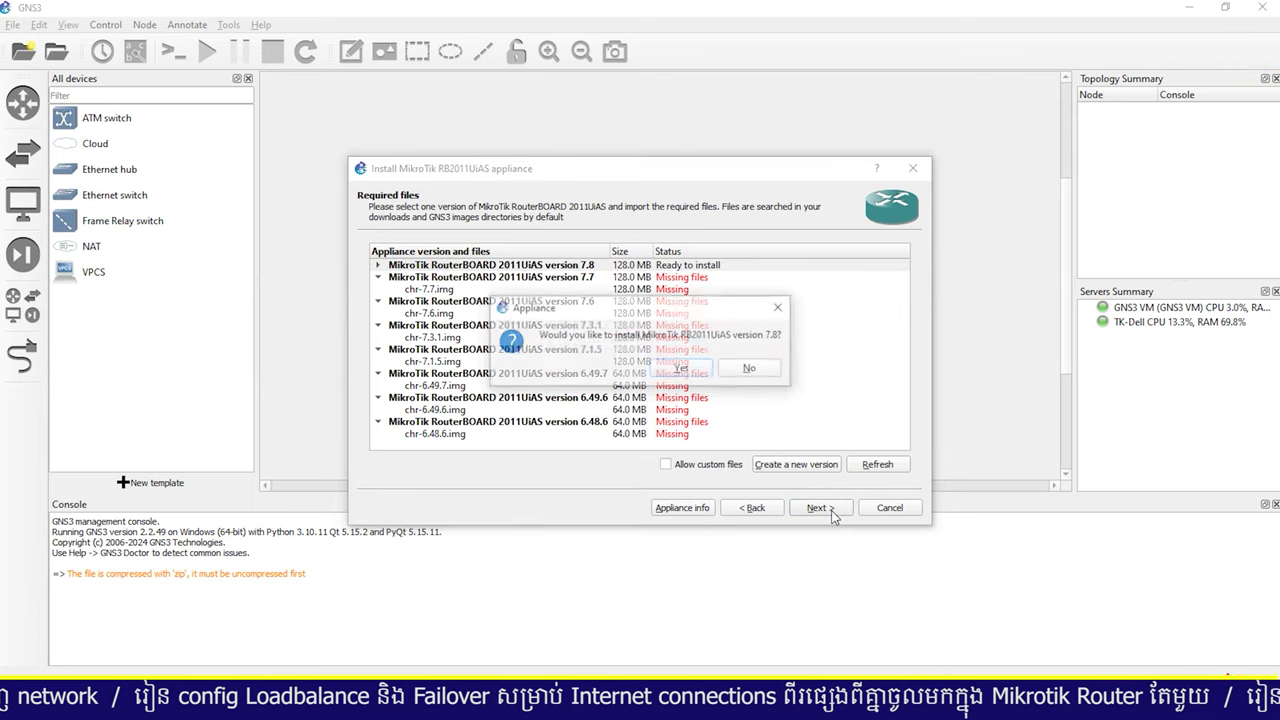
pyautogui.click(683, 369)
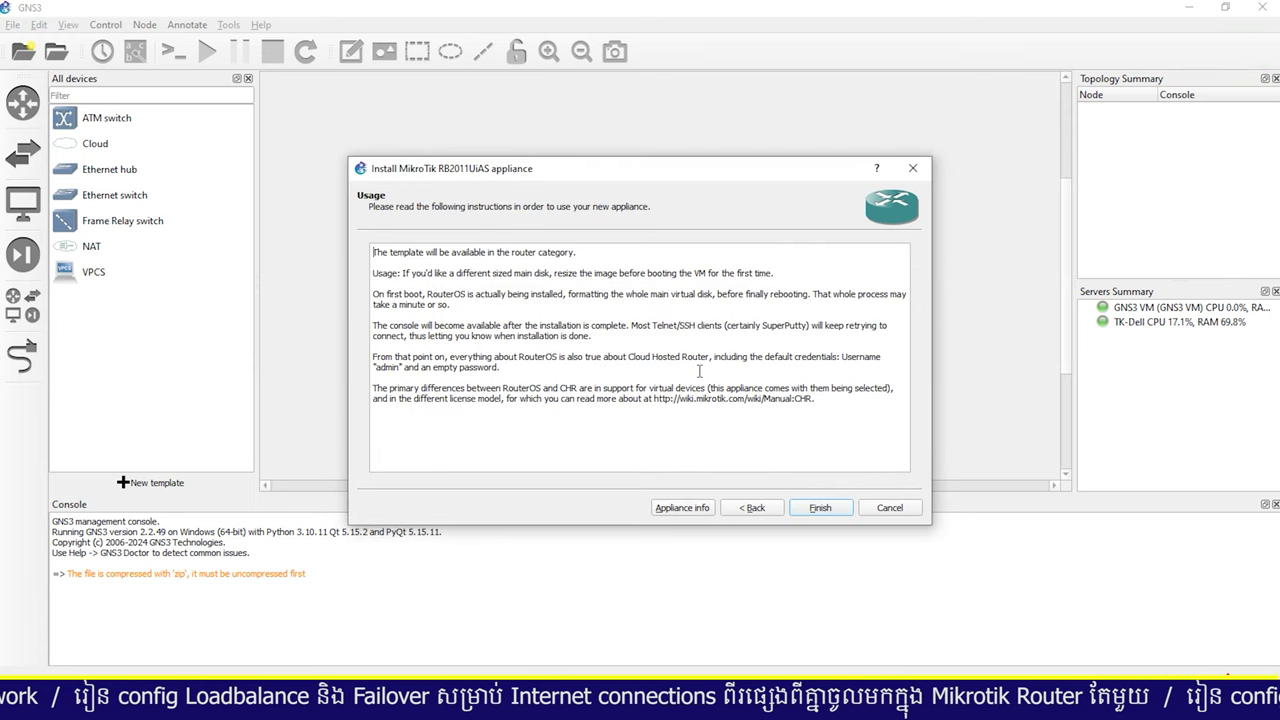